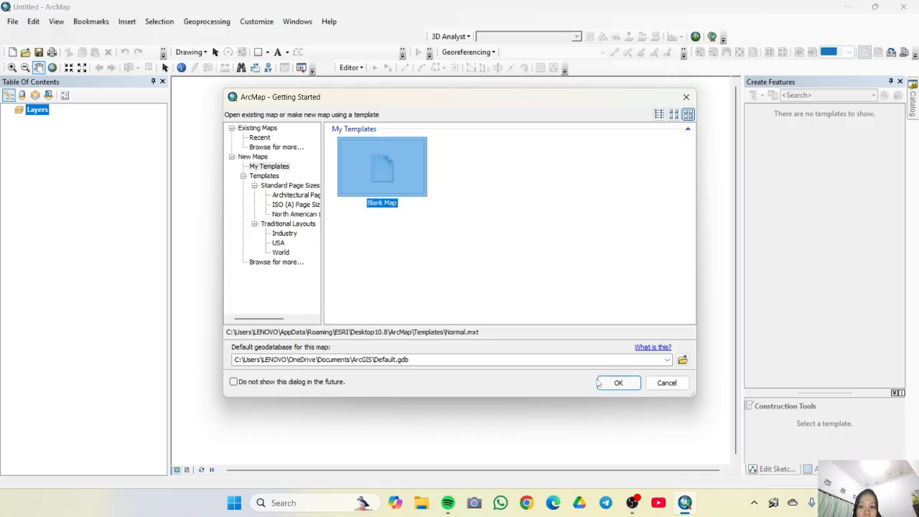
- Create a new map from the Blank Map template and review which toolbars are enabled
{"action": "left_click", "coordinate": [600, 384]}
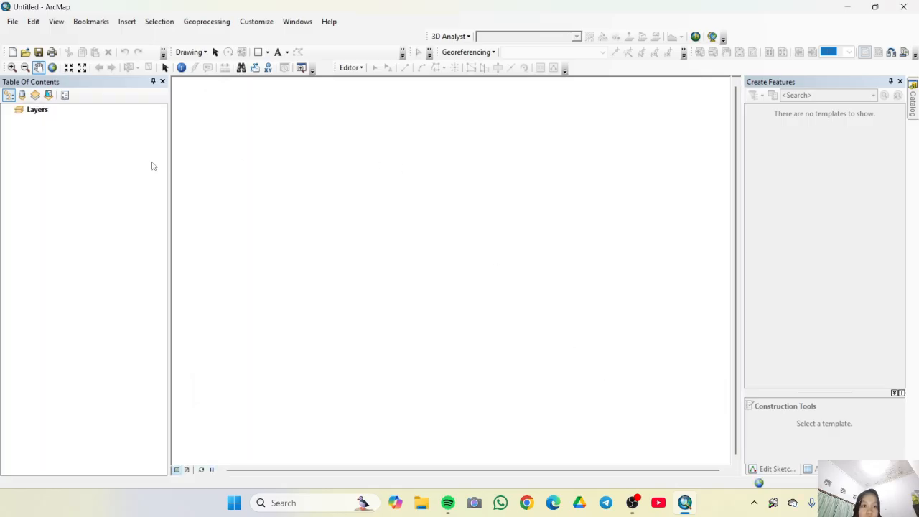
{"action": "left_click", "coordinate": [257, 21]}
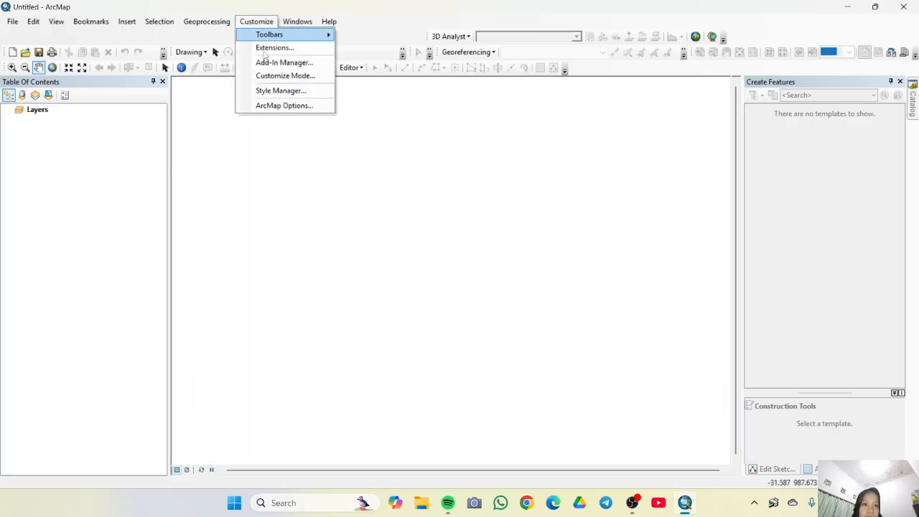
{"action": "left_click", "coordinate": [284, 74]}
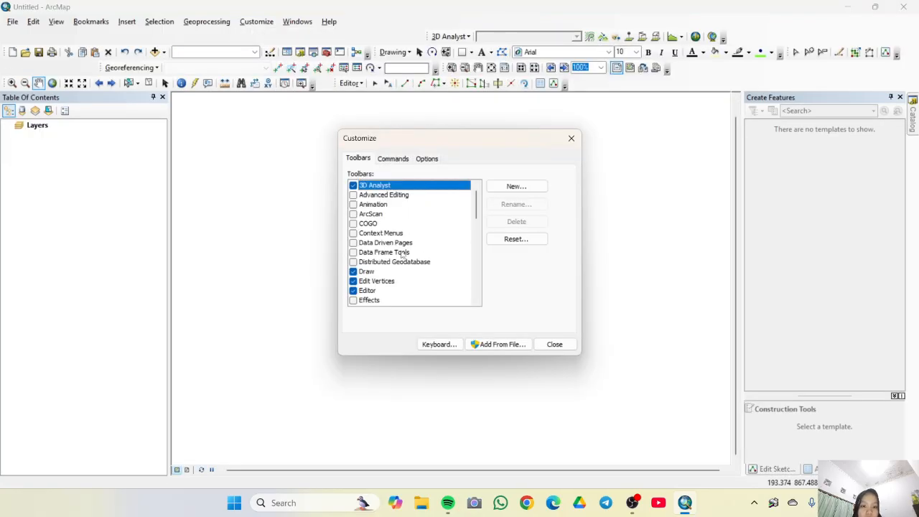
{"action": "scroll", "coordinate": [403, 253], "scroll_direction": "down", "scroll_amount": 6}
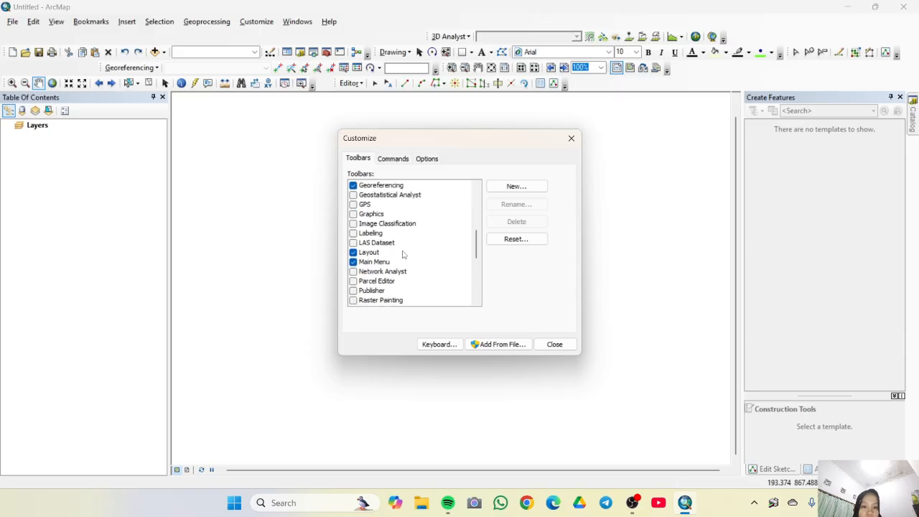
{"action": "scroll", "coordinate": [403, 254], "scroll_direction": "down", "scroll_amount": 5}
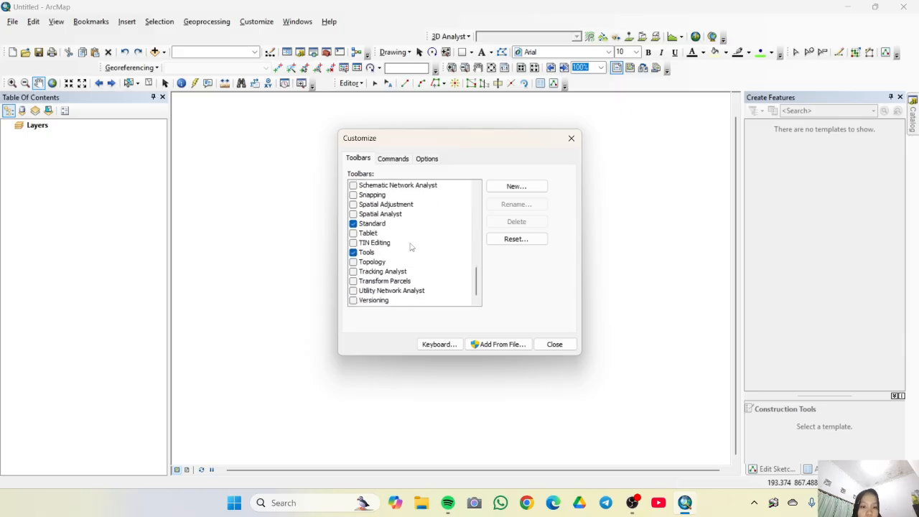
{"action": "left_click", "coordinate": [540, 345]}
- Set the Layers data frame's coordinate system to WGS 1984 UTM Zone 49S
{"action": "right_click", "coordinate": [45, 111]}
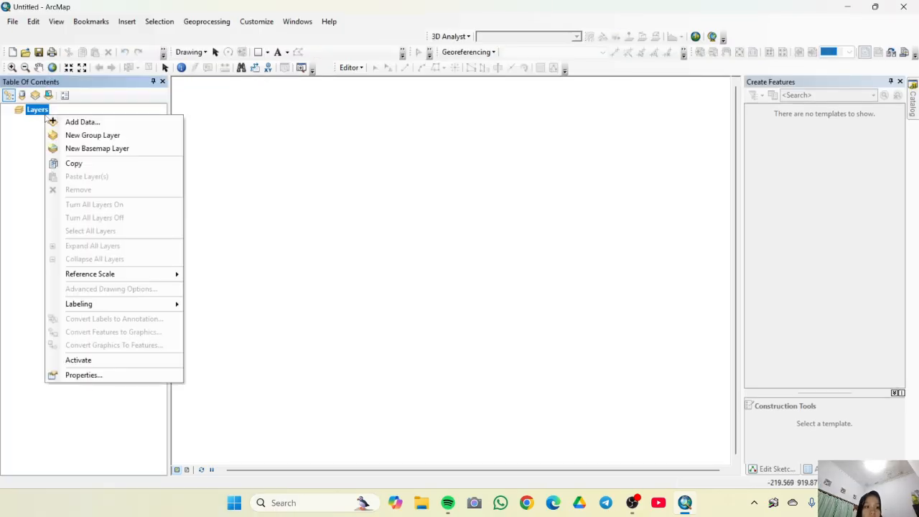
{"action": "left_click", "coordinate": [83, 375]}
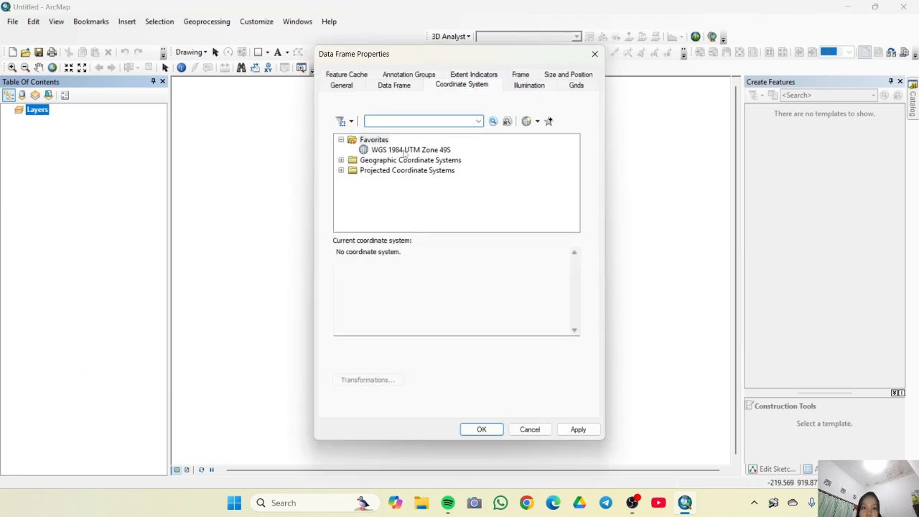
{"action": "left_click", "coordinate": [434, 151]}
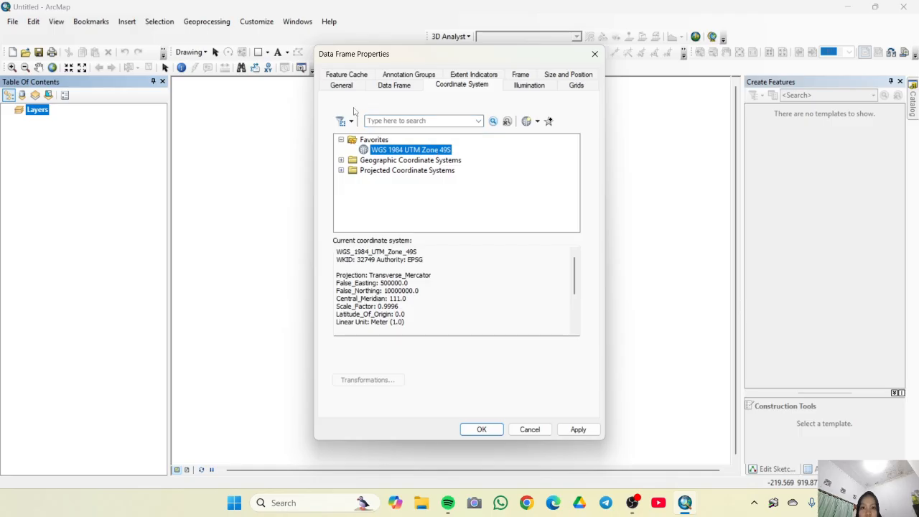
{"action": "left_click", "coordinate": [578, 429]}
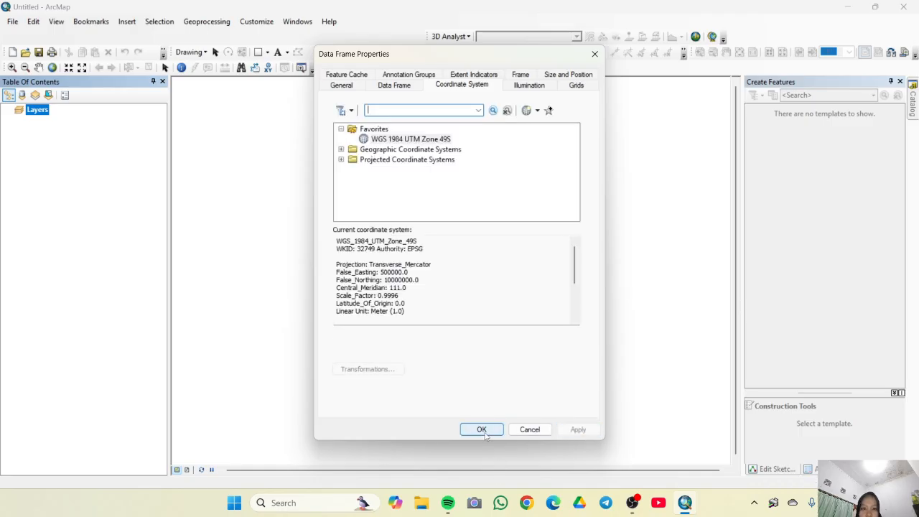
{"action": "left_click", "coordinate": [482, 430]}
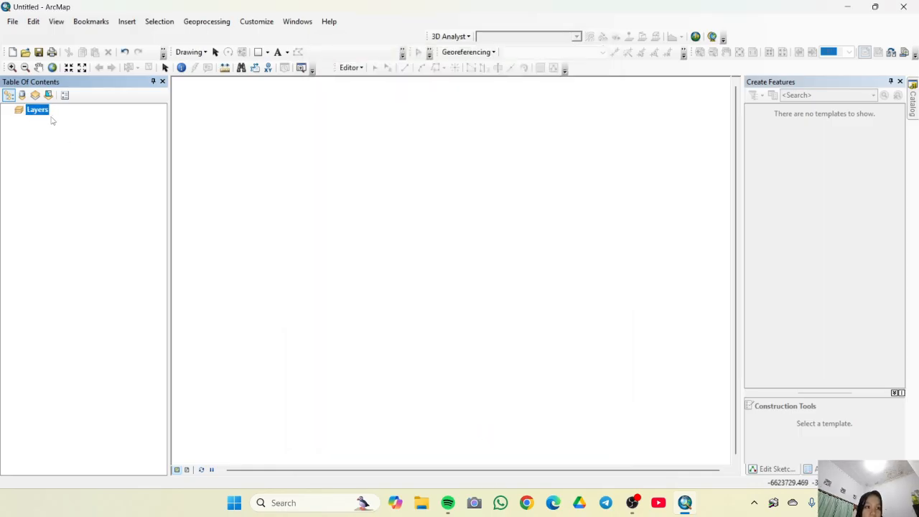
- Add the image peta adm kab magelang.jpg to the Layers data frame, accepting its missing spatial reference
{"action": "right_click", "coordinate": [40, 111]}
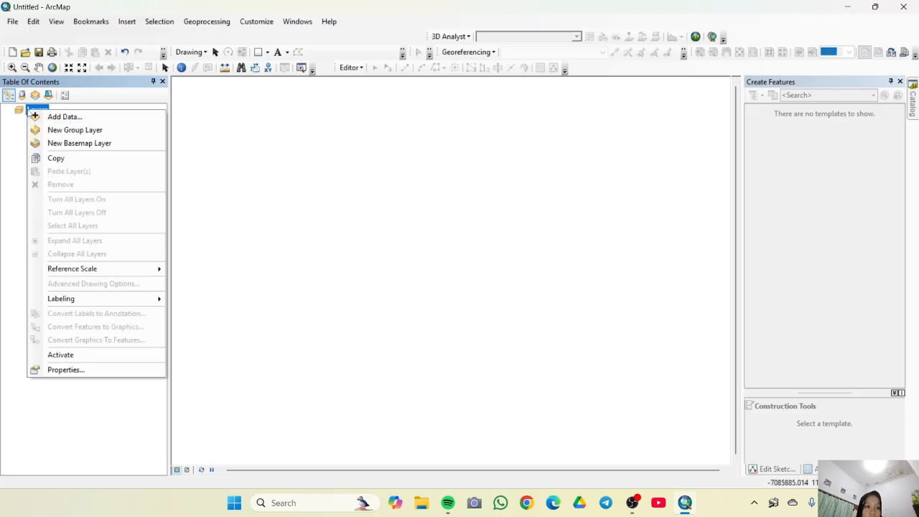
{"action": "left_click", "coordinate": [52, 117]}
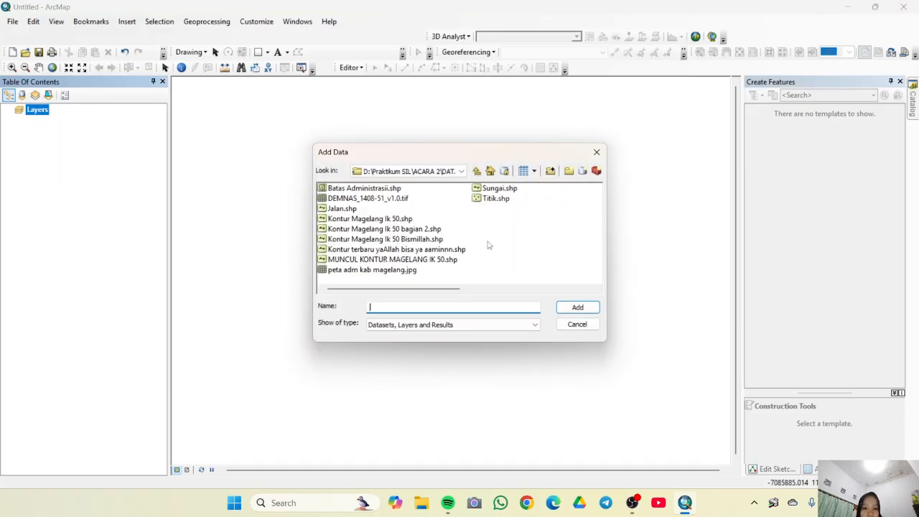
{"action": "left_click", "coordinate": [395, 271]}
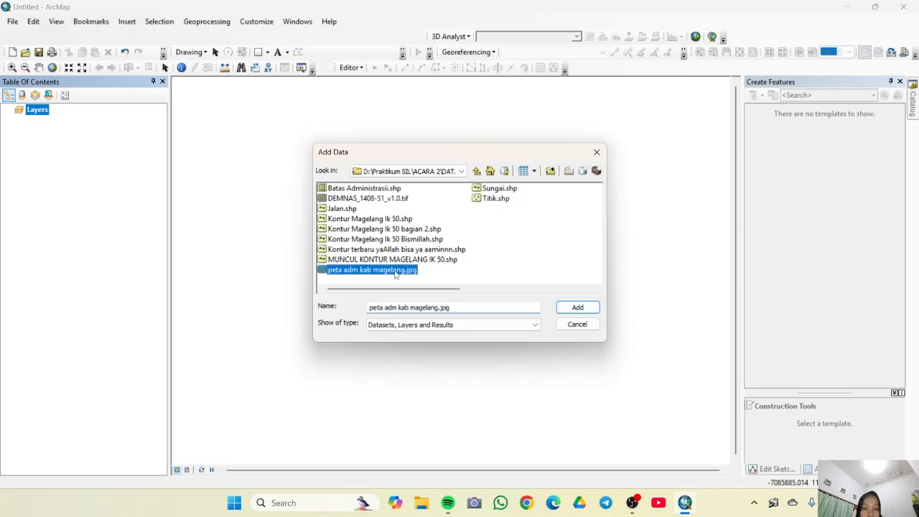
{"action": "left_click", "coordinate": [578, 305]}
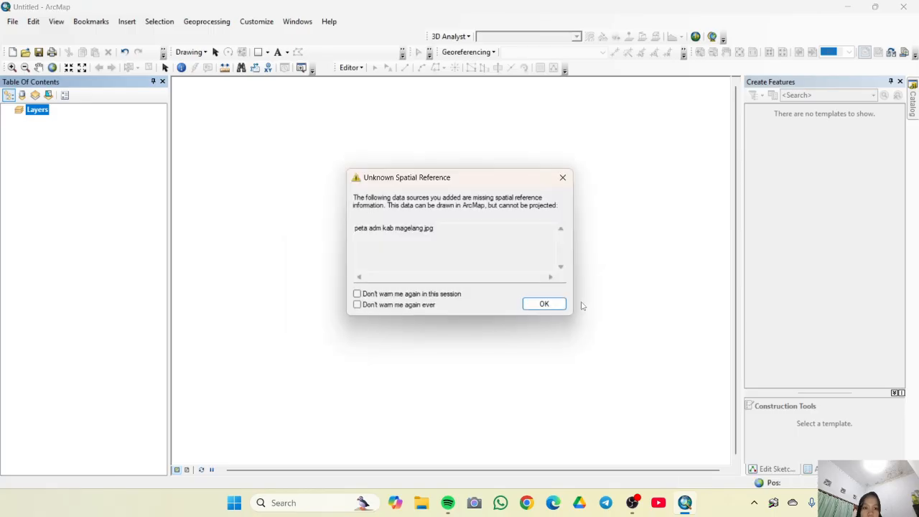
{"action": "left_click", "coordinate": [542, 305]}
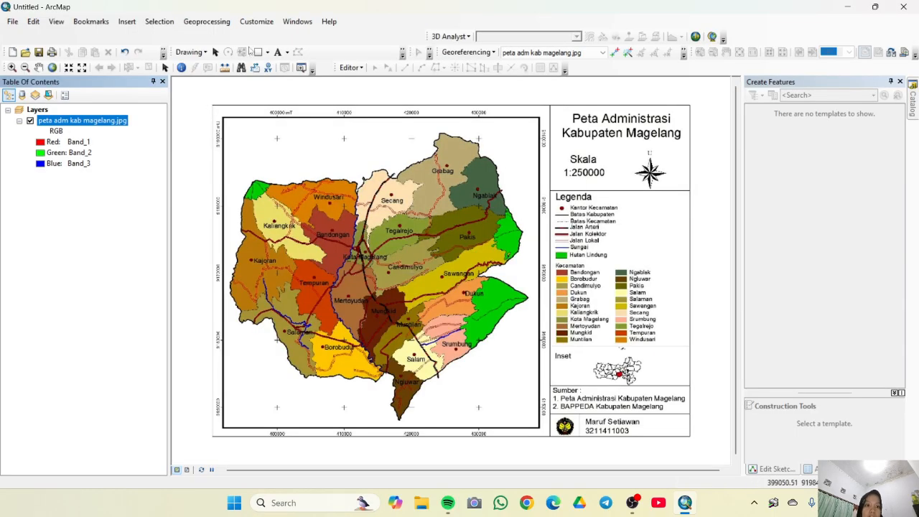
{"action": "left_click", "coordinate": [207, 21]}
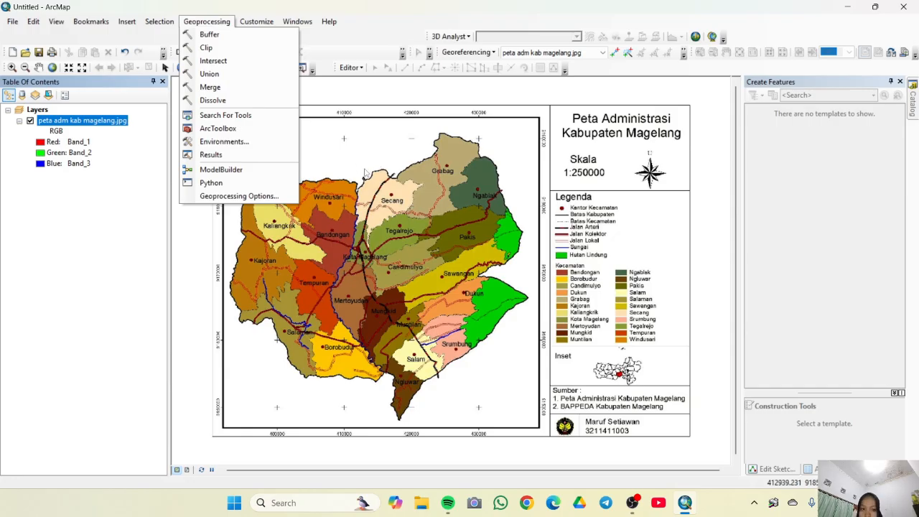
{"action": "left_click", "coordinate": [80, 209]}
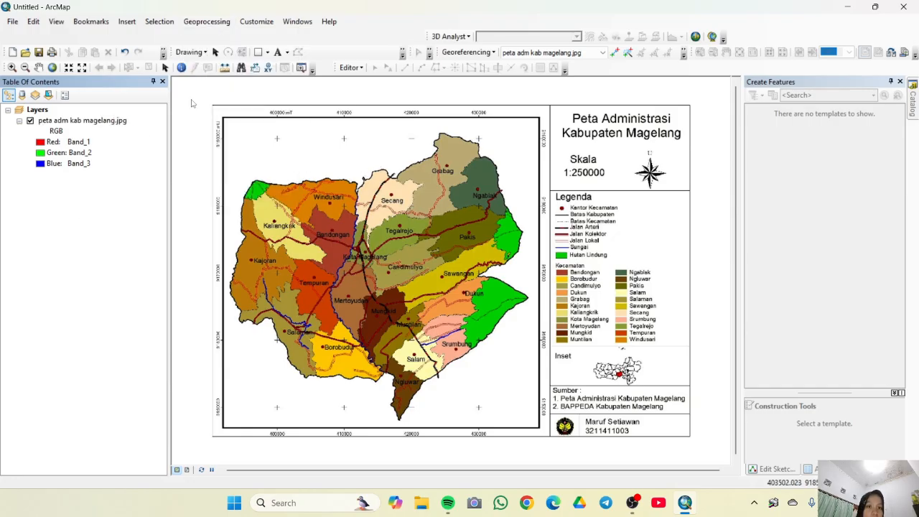
{"action": "left_click", "coordinate": [470, 53]}
{"action": "left_click", "coordinate": [620, 67]}
- Add a georeferencing control point on the map's upper-left grid cross with coordinates X 400000 and Y 9190000
{"action": "left_click", "coordinate": [616, 53]}
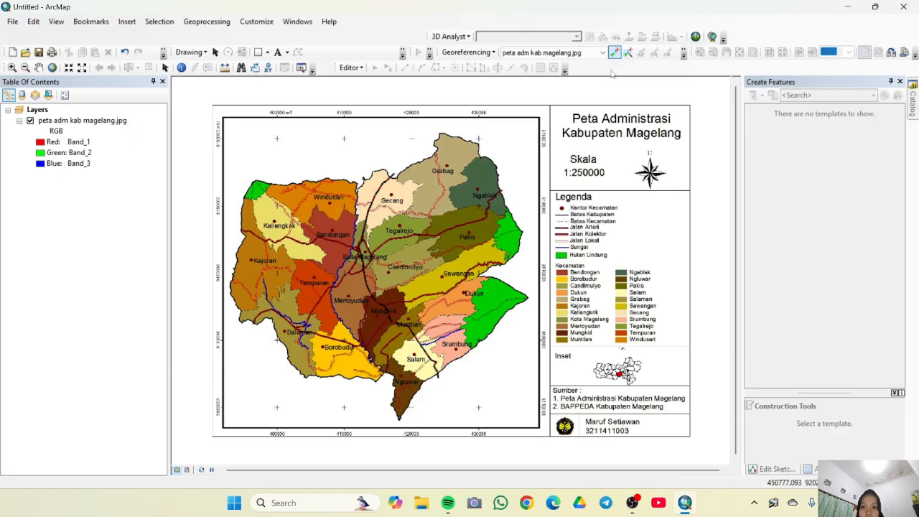
{"action": "scroll", "coordinate": [336, 197], "scroll_direction": "down", "scroll_amount": 1}
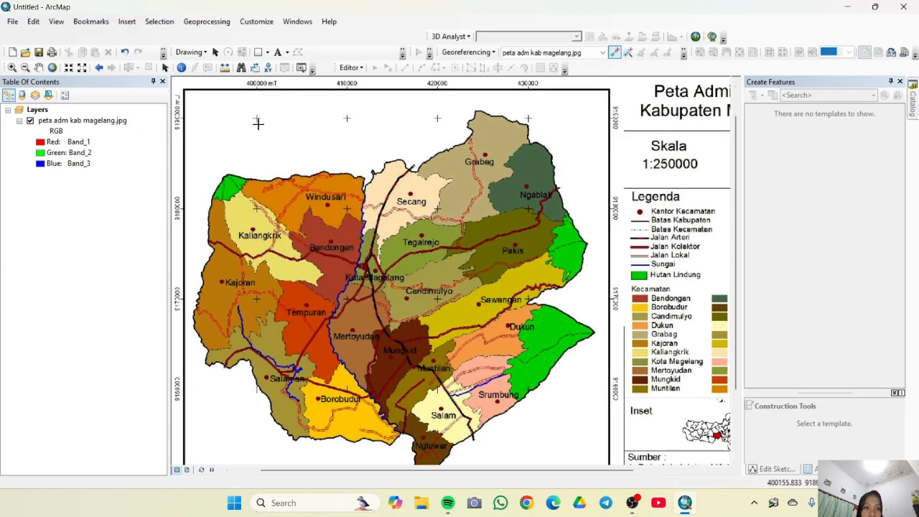
{"action": "left_click_drag", "start_coordinate": [258, 124], "coordinate": [416, 292]}
{"action": "scroll", "coordinate": [415, 291], "scroll_direction": "down", "scroll_amount": 2}
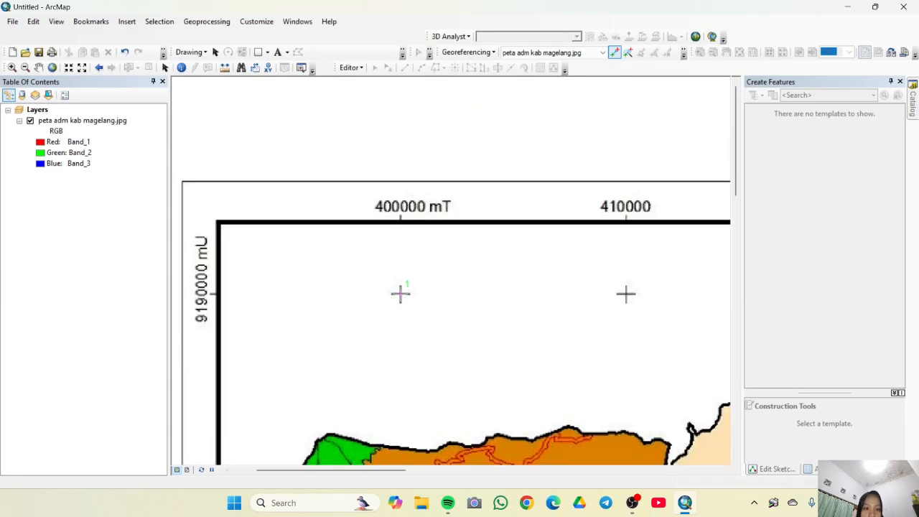
{"action": "left_click", "coordinate": [400, 293]}
{"action": "right_click", "coordinate": [411, 285]}
{"action": "left_click", "coordinate": [469, 276]}
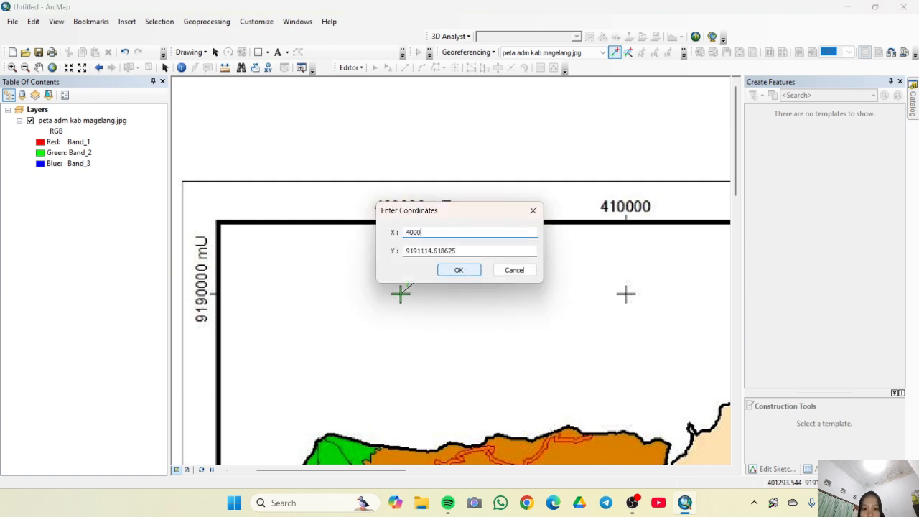
{"action": "key", "text": "Tab"}
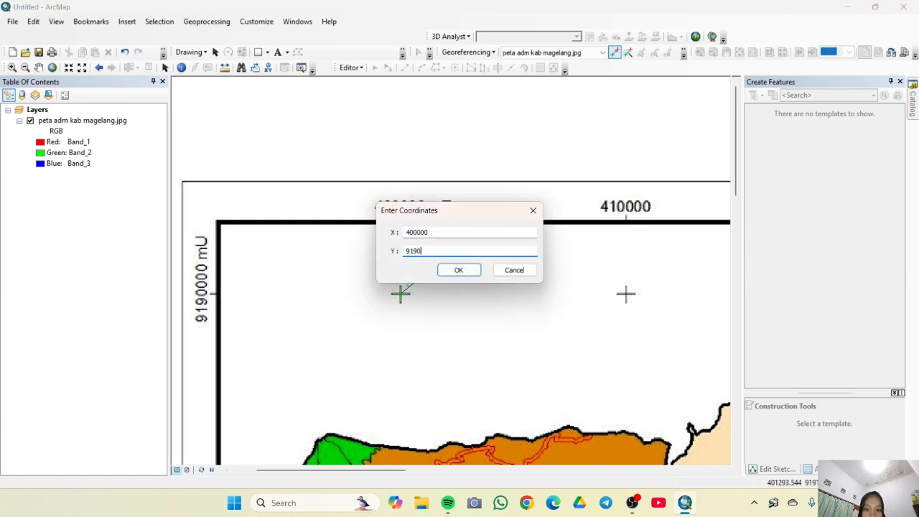
{"action": "left_click", "coordinate": [458, 269]}
- Add a second control point on the map's lower-right grid cross with coordinates X 430000 and Y 9150000
{"action": "left_click_drag", "start_coordinate": [480, 313], "coordinate": [376, 191]}
{"action": "scroll", "coordinate": [416, 238], "scroll_direction": "up", "scroll_amount": 3}
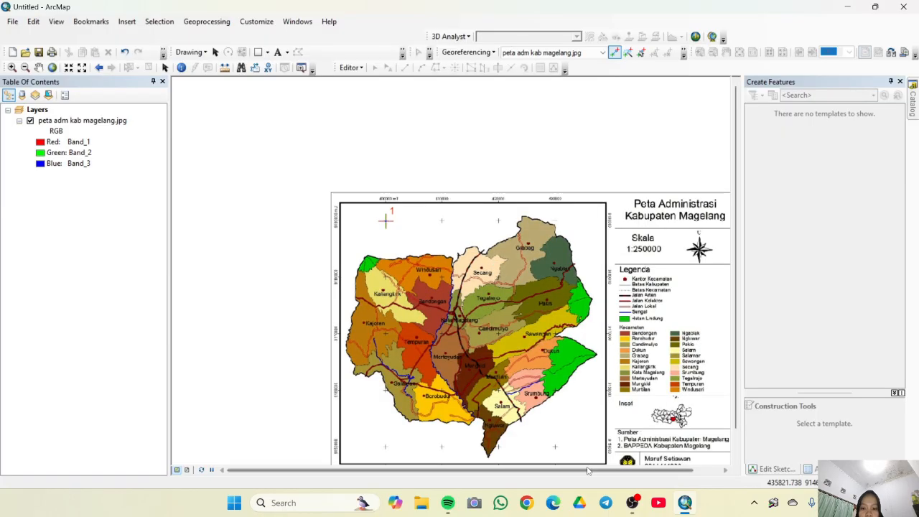
{"action": "left_click_drag", "start_coordinate": [578, 452], "coordinate": [514, 362]}
{"action": "scroll", "coordinate": [515, 362], "scroll_direction": "down", "scroll_amount": 1}
{"action": "scroll", "coordinate": [515, 362], "scroll_direction": "down", "scroll_amount": 5}
{"action": "scroll", "coordinate": [535, 368], "scroll_direction": "up", "scroll_amount": 4}
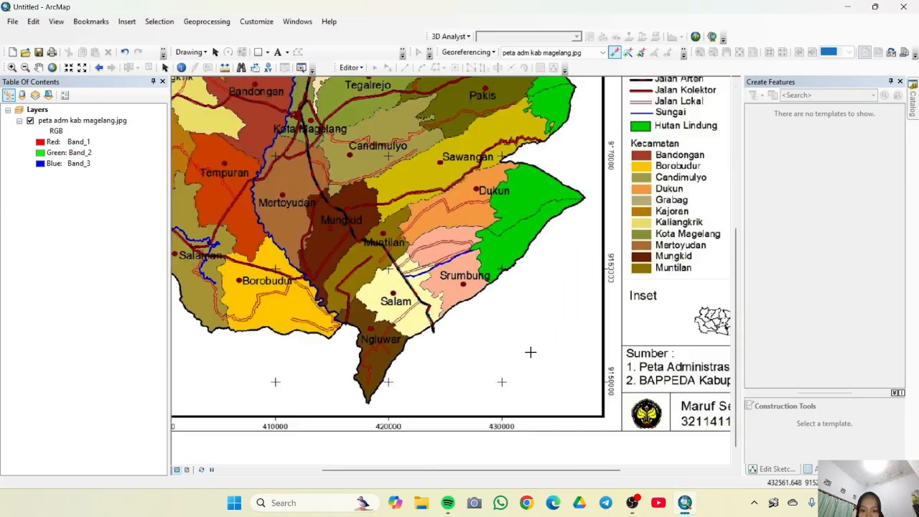
{"action": "left_click_drag", "start_coordinate": [571, 384], "coordinate": [479, 303]}
{"action": "scroll", "coordinate": [480, 304], "scroll_direction": "down", "scroll_amount": 5}
{"action": "left_click_drag", "start_coordinate": [421, 327], "coordinate": [486, 244]}
{"action": "scroll", "coordinate": [487, 244], "scroll_direction": "up", "scroll_amount": 1}
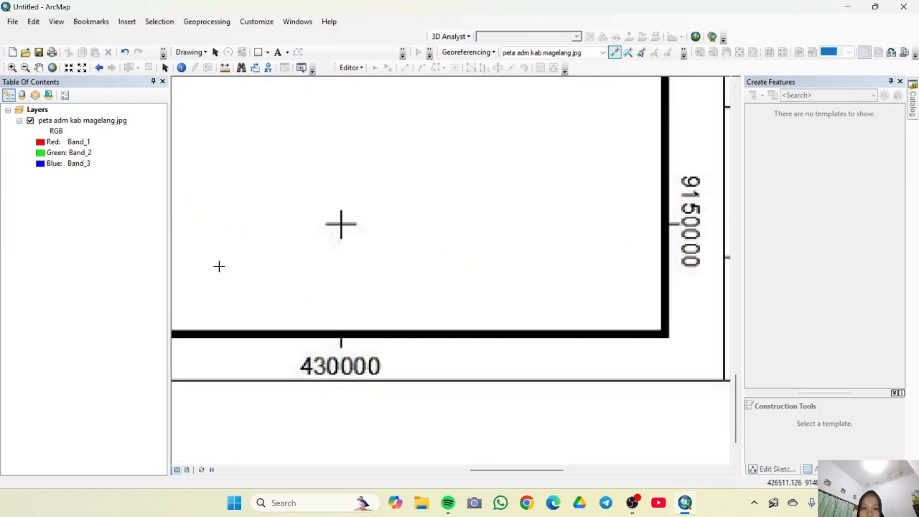
{"action": "left_click", "coordinate": [341, 223]}
{"action": "right_click", "coordinate": [394, 189]}
{"action": "left_click", "coordinate": [409, 197]}
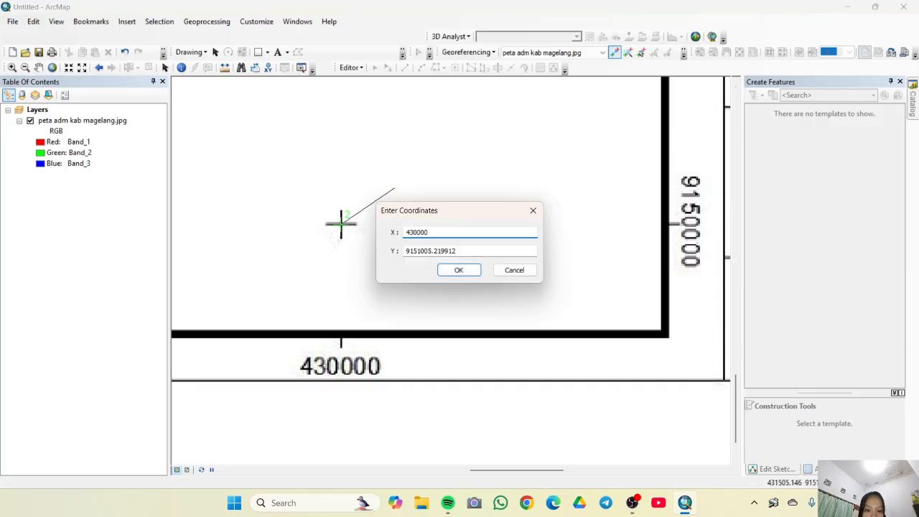
{"action": "key", "text": "Tab"}
{"action": "left_click", "coordinate": [459, 272]}
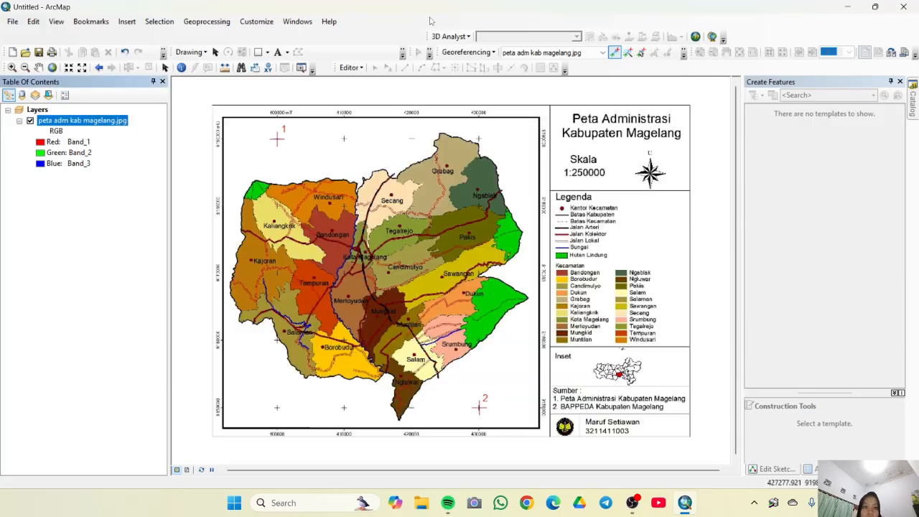
- Update the georeferencing of the peta adm kab magelang.jpg image
{"action": "left_click", "coordinate": [207, 22]}
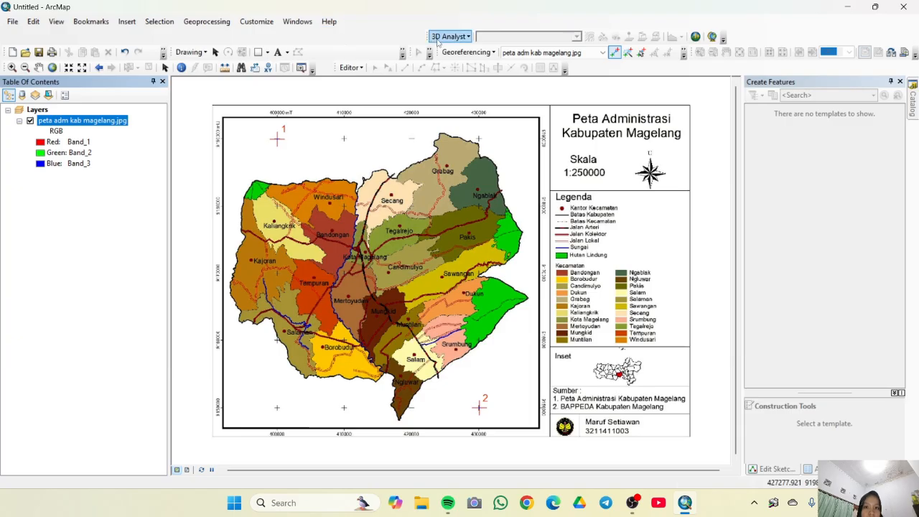
{"action": "left_click", "coordinate": [465, 52]}
{"action": "left_click", "coordinate": [468, 66]}
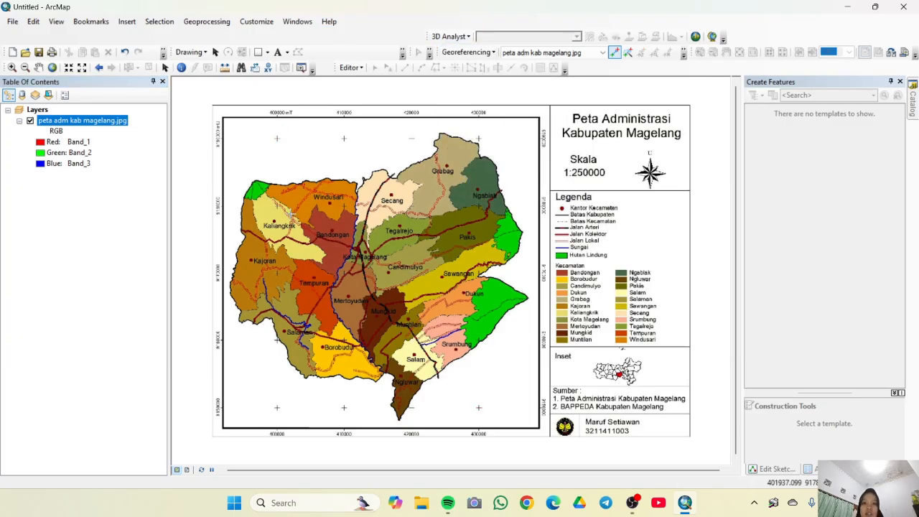
- Start a new polygon shapefile named Batas Administrasi in the D:\Praktikum SIL\ACARA 2\DATA ACARA 2 folder connection
{"action": "left_click", "coordinate": [912, 107]}
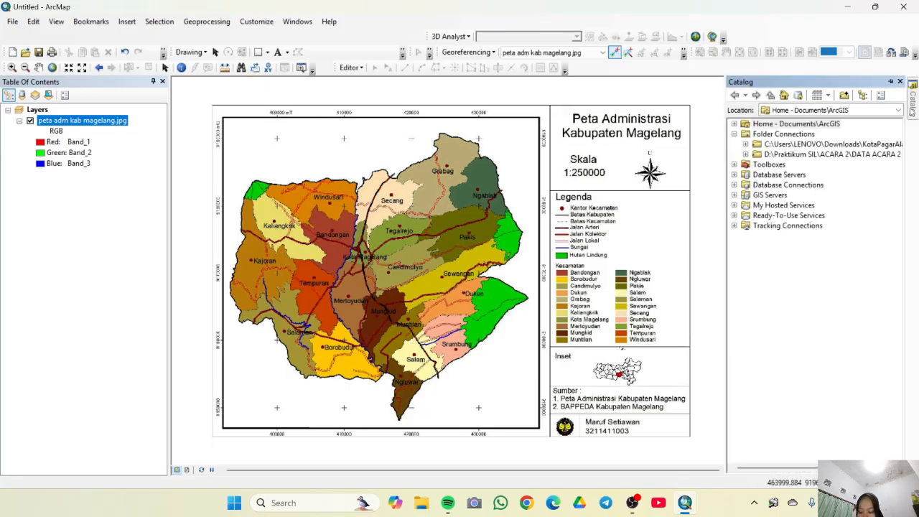
{"action": "left_click", "coordinate": [843, 95]}
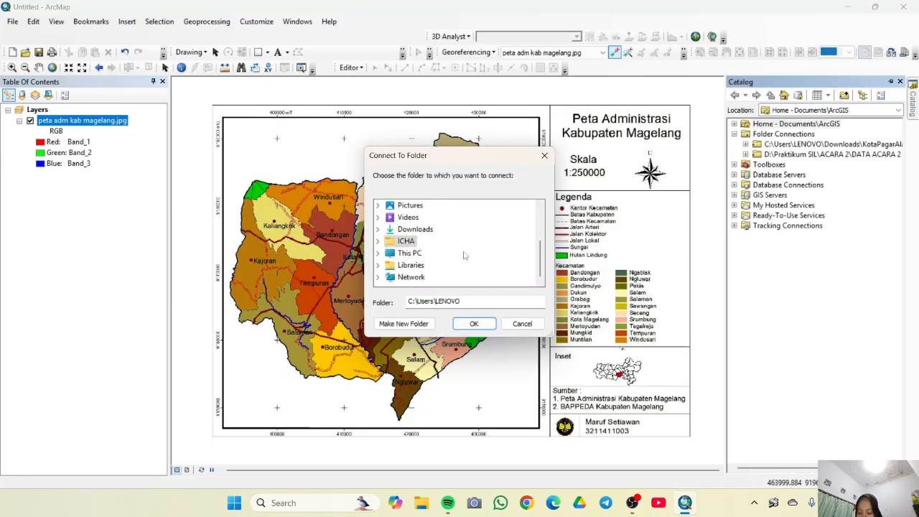
{"action": "left_click", "coordinate": [543, 156]}
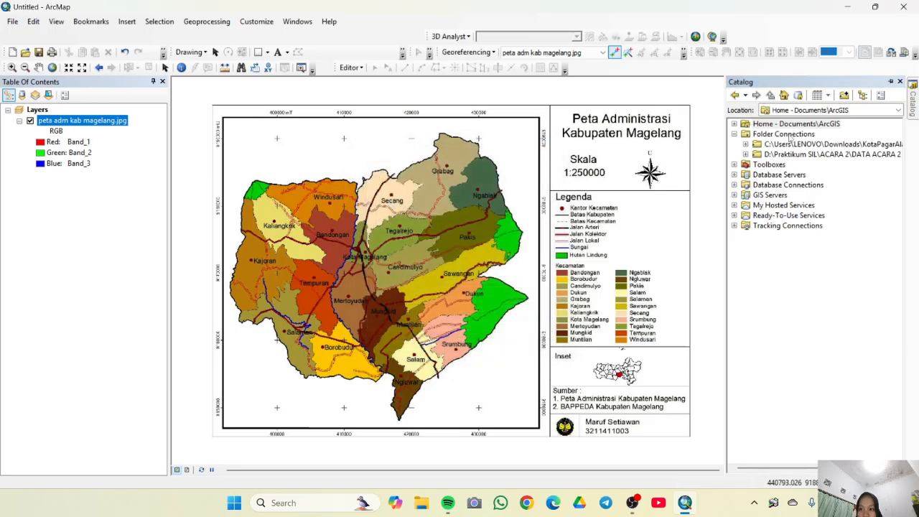
{"action": "left_click", "coordinate": [785, 134]}
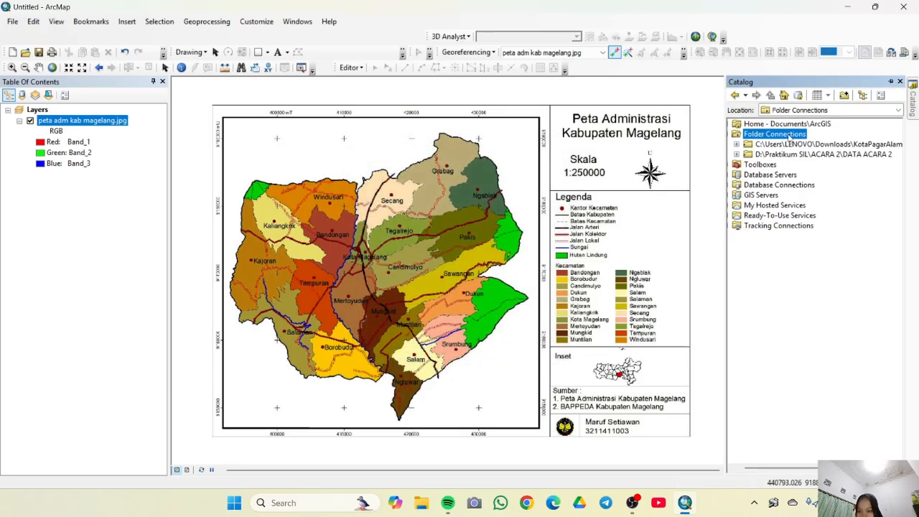
{"action": "left_click", "coordinate": [790, 154]}
{"action": "right_click", "coordinate": [789, 155]}
{"action": "mouse_move", "coordinate": [832, 229]}
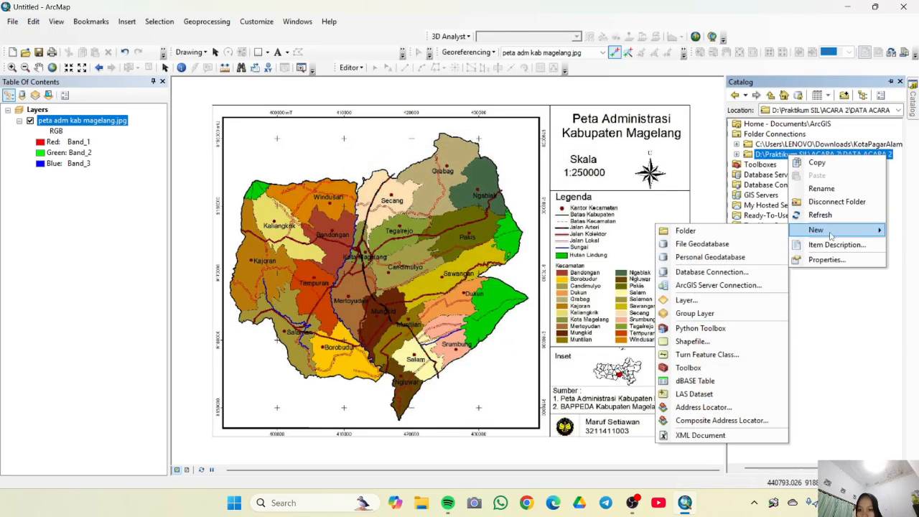
{"action": "left_click", "coordinate": [725, 346]}
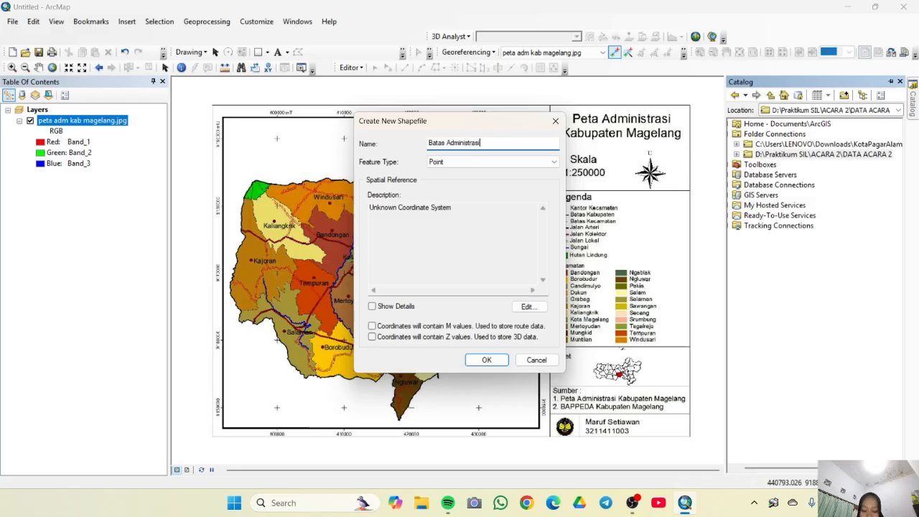
{"action": "left_click", "coordinate": [542, 162]}
{"action": "left_click", "coordinate": [511, 190]}
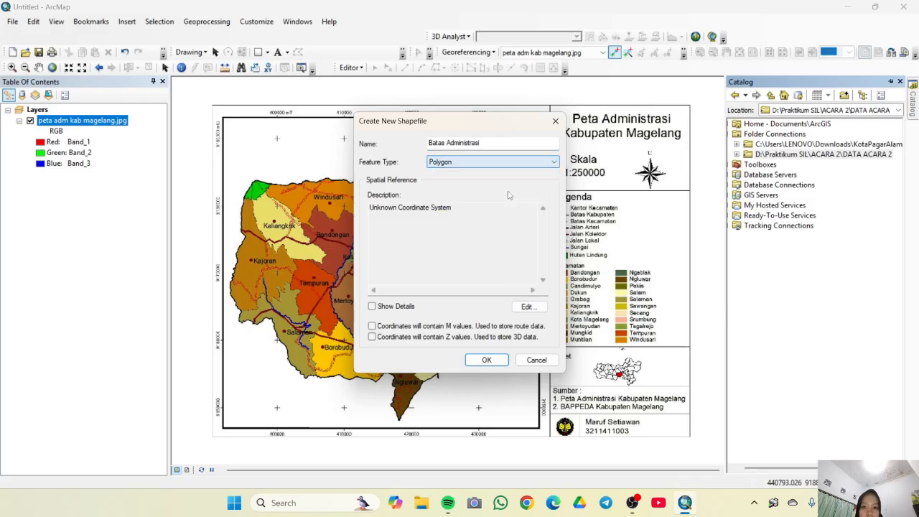
- Assign the WGS 1984 UTM Zone 49S coordinate system to the new shapefile and create it
{"action": "left_click", "coordinate": [535, 307]}
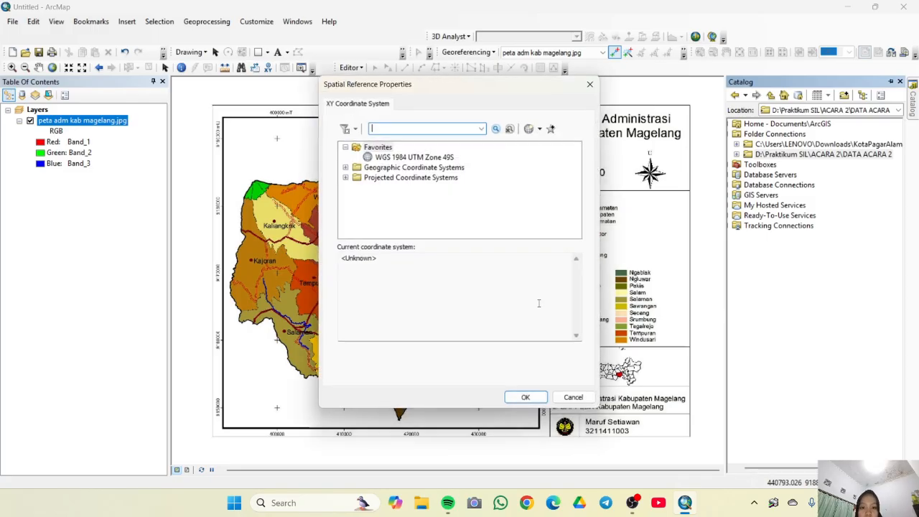
{"action": "left_click", "coordinate": [409, 156]}
{"action": "left_click", "coordinate": [540, 399]}
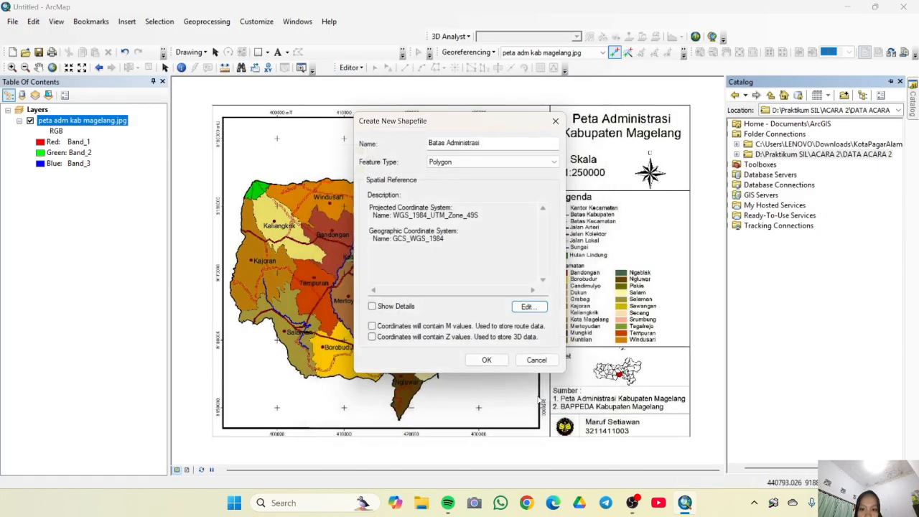
{"action": "left_click", "coordinate": [486, 360]}
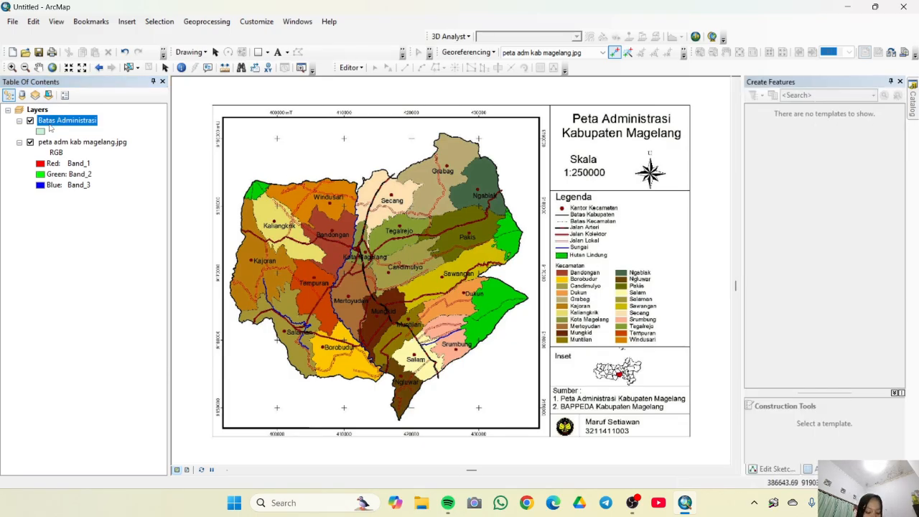
- Start an edit session on the Batas Administrasi layer
{"action": "right_click", "coordinate": [80, 121]}
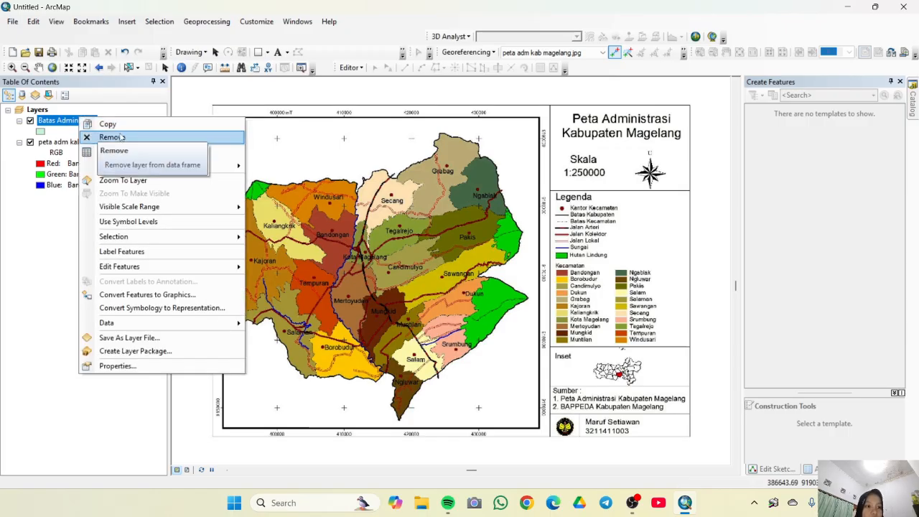
{"action": "mouse_move", "coordinate": [141, 267]}
{"action": "left_click", "coordinate": [283, 270]}
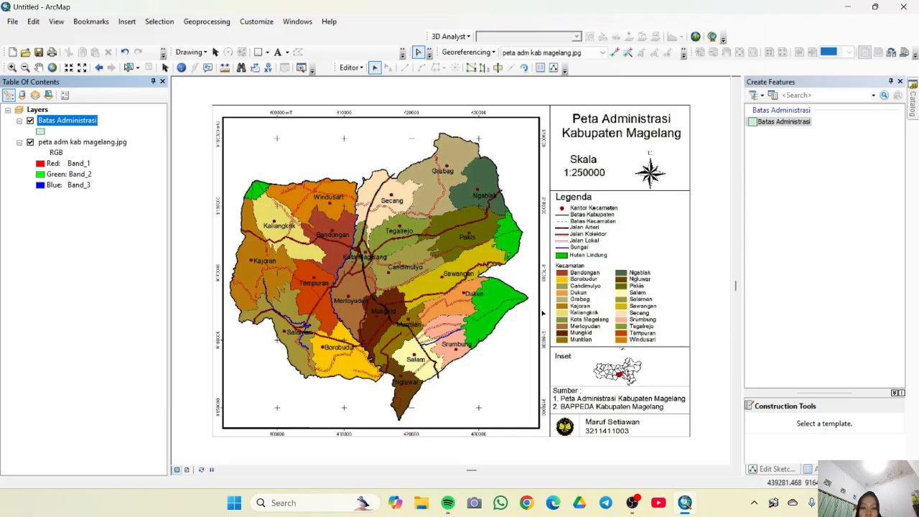
{"action": "scroll", "coordinate": [462, 363], "scroll_direction": "down", "scroll_amount": 3}
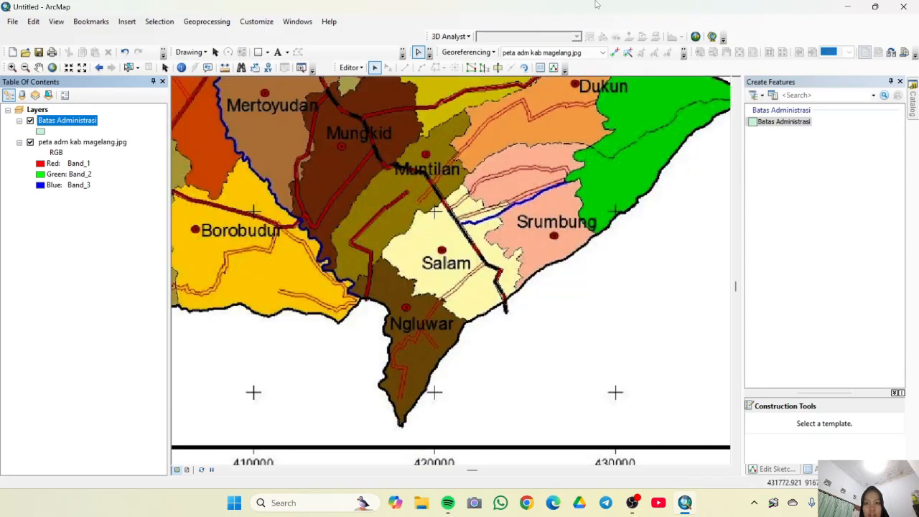
{"action": "left_click", "coordinate": [784, 122]}
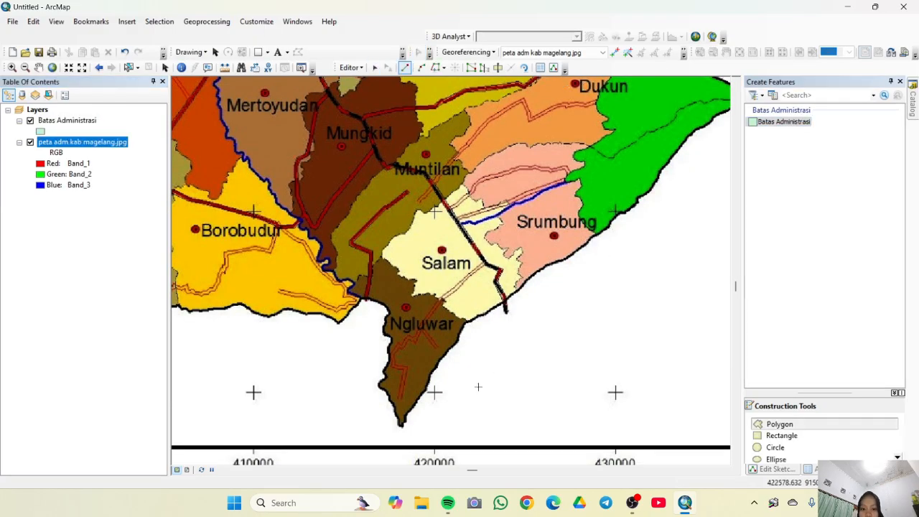
{"action": "left_click", "coordinate": [406, 419]}
{"action": "left_click", "coordinate": [411, 410]}
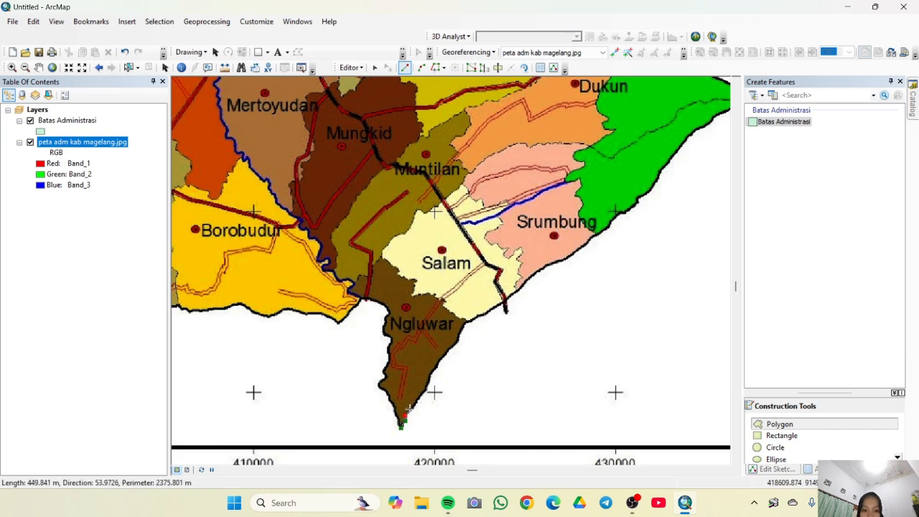
{"action": "left_click", "coordinate": [418, 402]}
{"action": "left_click", "coordinate": [433, 374]}
{"action": "left_click", "coordinate": [445, 355]}
{"action": "left_click", "coordinate": [460, 338]}
{"action": "left_click", "coordinate": [479, 314]}
{"action": "left_click", "coordinate": [492, 311]}
{"action": "left_click", "coordinate": [500, 304]}
{"action": "left_click", "coordinate": [517, 290]}
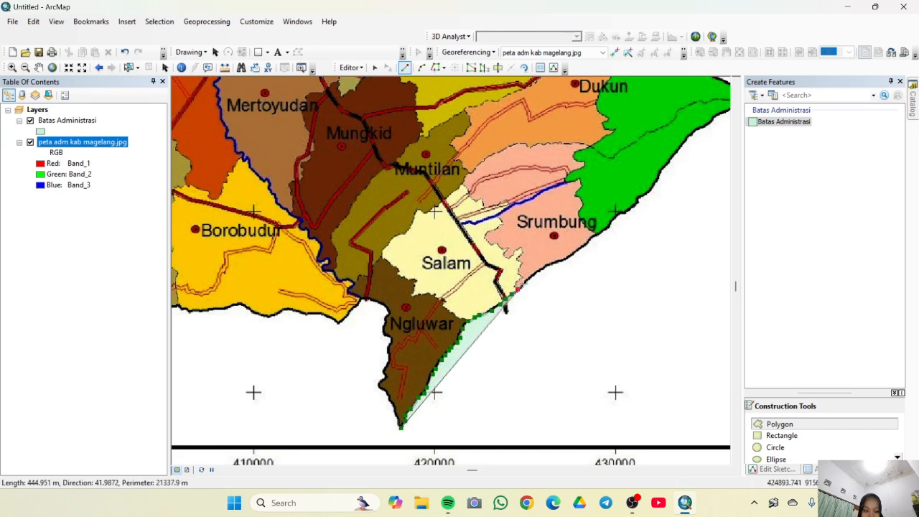
{"action": "left_click", "coordinate": [530, 278]}
{"action": "left_click", "coordinate": [538, 271]}
{"action": "left_click", "coordinate": [560, 262]}
{"action": "left_click", "coordinate": [579, 247]}
{"action": "left_click", "coordinate": [593, 237]}
{"action": "scroll", "coordinate": [597, 233], "scroll_direction": "down", "scroll_amount": 2}
{"action": "scroll", "coordinate": [596, 233], "scroll_direction": "down", "scroll_amount": 2}
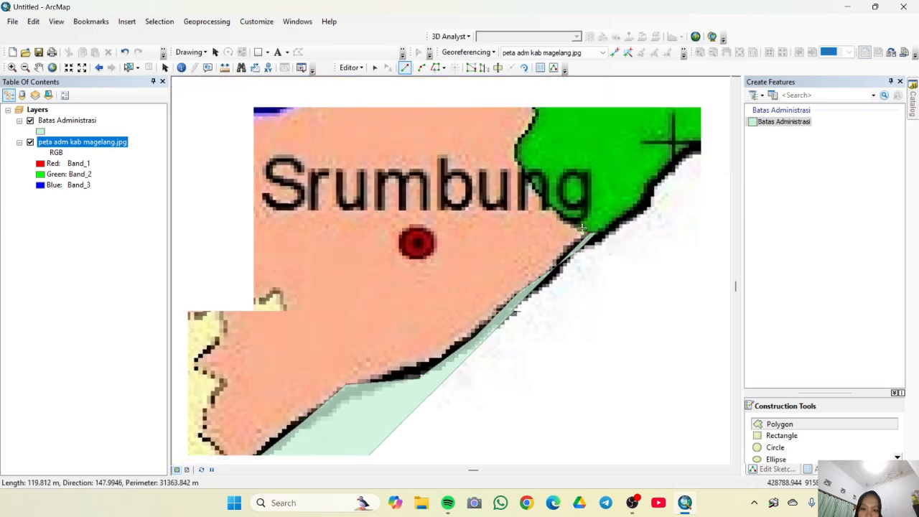
{"action": "scroll", "coordinate": [463, 359], "scroll_direction": "down", "scroll_amount": 2}
{"action": "left_click", "coordinate": [465, 359]}
{"action": "left_click", "coordinate": [483, 334]}
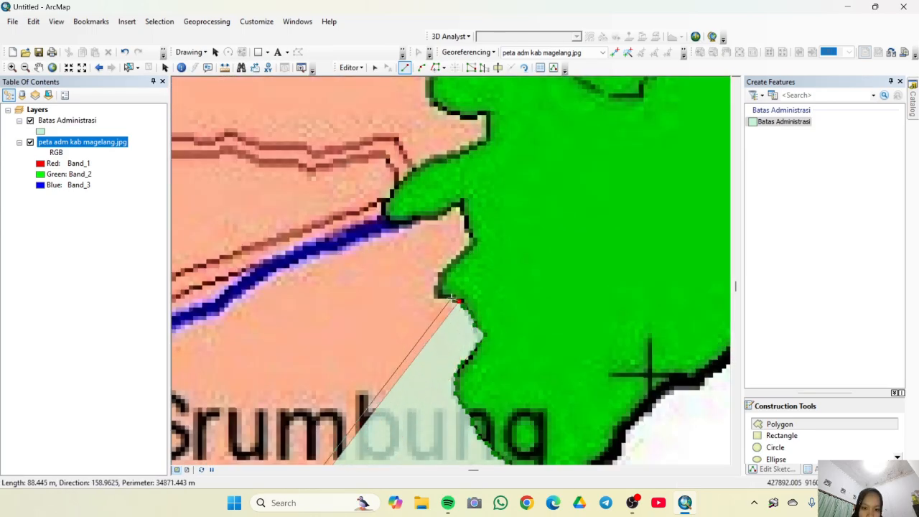
{"action": "left_click", "coordinate": [440, 293]}
{"action": "left_click", "coordinate": [442, 272]}
{"action": "left_click", "coordinate": [477, 242]}
{"action": "left_click", "coordinate": [463, 201]}
{"action": "left_click", "coordinate": [431, 217]}
{"action": "left_click", "coordinate": [392, 221]}
{"action": "scroll", "coordinate": [385, 204], "scroll_direction": "up", "scroll_amount": 2}
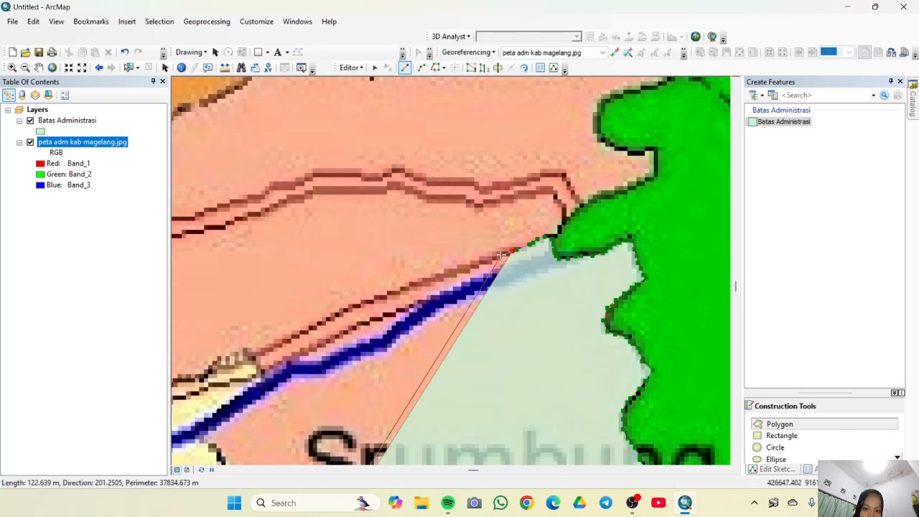
{"action": "scroll", "coordinate": [504, 245], "scroll_direction": "up", "scroll_amount": 2}
{"action": "scroll", "coordinate": [504, 245], "scroll_direction": "up", "scroll_amount": 2}
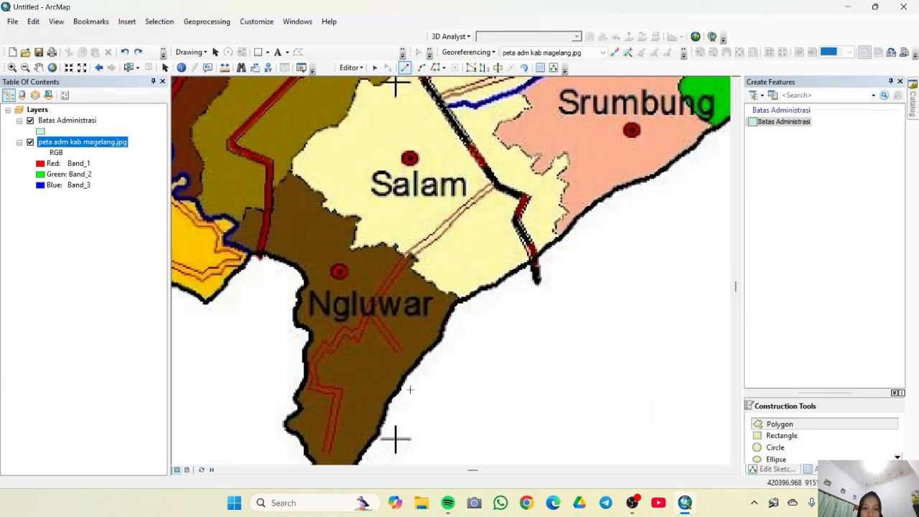
{"action": "scroll", "coordinate": [410, 390], "scroll_direction": "up", "scroll_amount": 1}
- Digitize one Batas Administrasi polygon around the combined outer boundary of the Ngluwar, Salam and Srumbung districts, starting at Ngluwar's southern tip
{"action": "left_click", "coordinate": [798, 121]}
{"action": "left_click", "coordinate": [357, 422]}
{"action": "left_click", "coordinate": [365, 414]}
{"action": "left_click", "coordinate": [364, 400]}
{"action": "left_click", "coordinate": [378, 386]}
{"action": "left_click", "coordinate": [385, 376]}
{"action": "left_click", "coordinate": [428, 303]}
{"action": "left_click", "coordinate": [434, 298]}
{"action": "left_click", "coordinate": [438, 294]}
{"action": "left_click", "coordinate": [446, 284]}
{"action": "left_click", "coordinate": [449, 270]}
{"action": "left_click", "coordinate": [456, 258]}
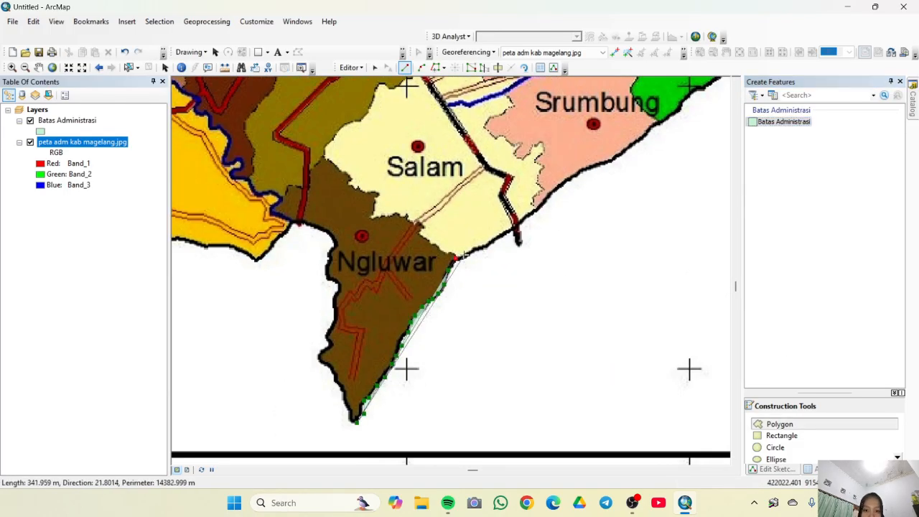
{"action": "left_click", "coordinate": [466, 252]}
{"action": "left_click", "coordinate": [481, 246]}
{"action": "left_click", "coordinate": [450, 260]}
{"action": "left_click", "coordinate": [446, 230]}
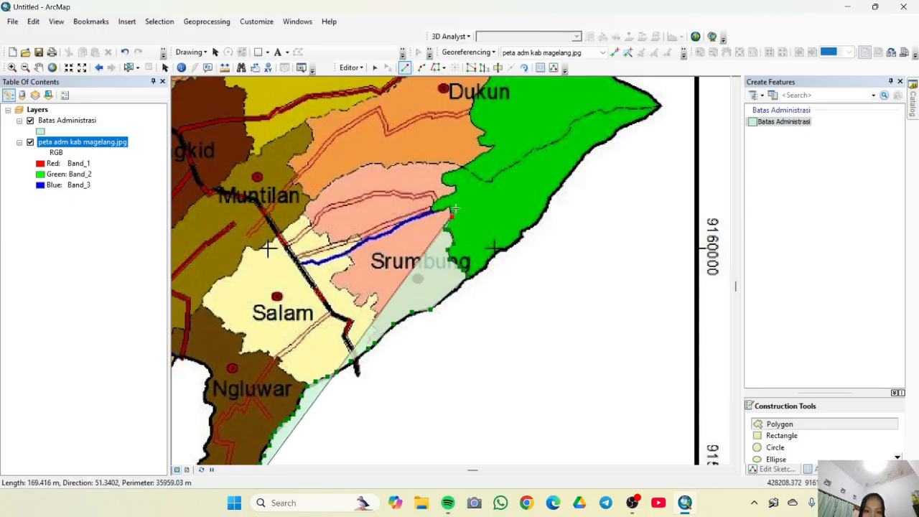
{"action": "left_click", "coordinate": [449, 207]}
{"action": "left_click", "coordinate": [432, 208]}
{"action": "left_click", "coordinate": [454, 188]}
{"action": "left_click", "coordinate": [444, 178]}
{"action": "left_click", "coordinate": [453, 164]}
{"action": "left_click", "coordinate": [446, 162]}
{"action": "left_click", "coordinate": [429, 162]}
{"action": "left_click", "coordinate": [419, 164]}
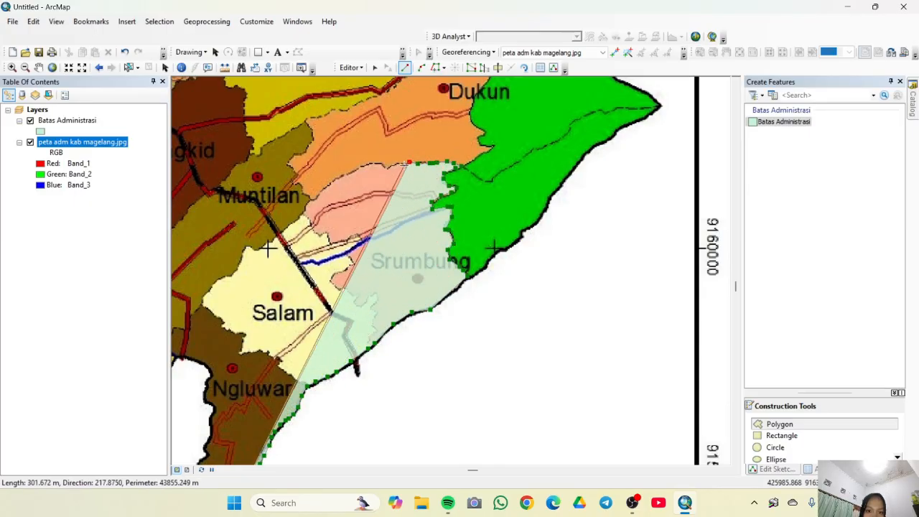
{"action": "left_click", "coordinate": [397, 161]}
{"action": "left_click", "coordinate": [373, 163]}
{"action": "left_click", "coordinate": [346, 173]}
{"action": "left_click", "coordinate": [317, 194]}
{"action": "left_click_drag", "start_coordinate": [306, 210], "coordinate": [405, 290]}
{"action": "left_click", "coordinate": [392, 302]}
{"action": "left_click", "coordinate": [367, 323]}
{"action": "left_click", "coordinate": [349, 327]}
{"action": "left_click", "coordinate": [339, 347]}
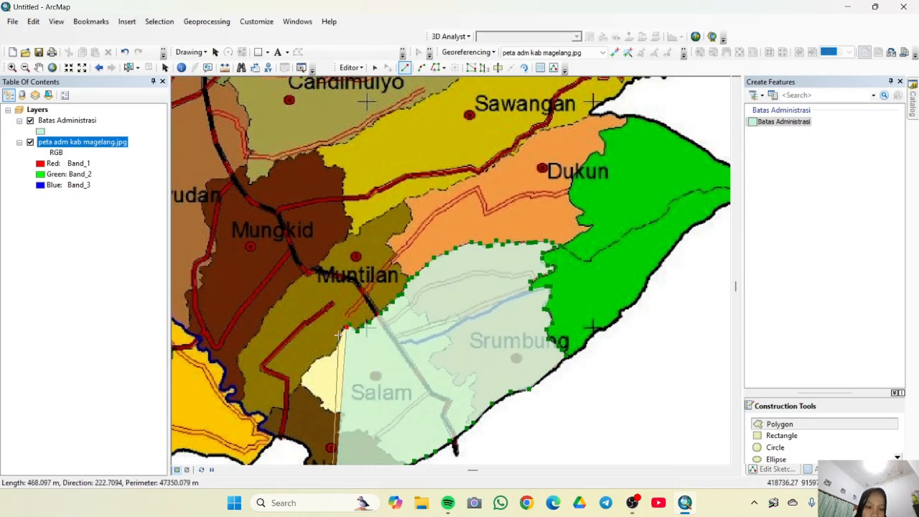
{"action": "left_click", "coordinate": [329, 357]}
{"action": "left_click", "coordinate": [306, 376]}
{"action": "left_click_drag", "start_coordinate": [299, 387], "coordinate": [403, 361]}
{"action": "left_click", "coordinate": [366, 404]}
{"action": "left_click", "coordinate": [391, 415]}
{"action": "left_click_drag", "start_coordinate": [402, 415], "coordinate": [347, 218]}
{"action": "left_click", "coordinate": [354, 222]}
{"action": "left_click", "coordinate": [362, 233]}
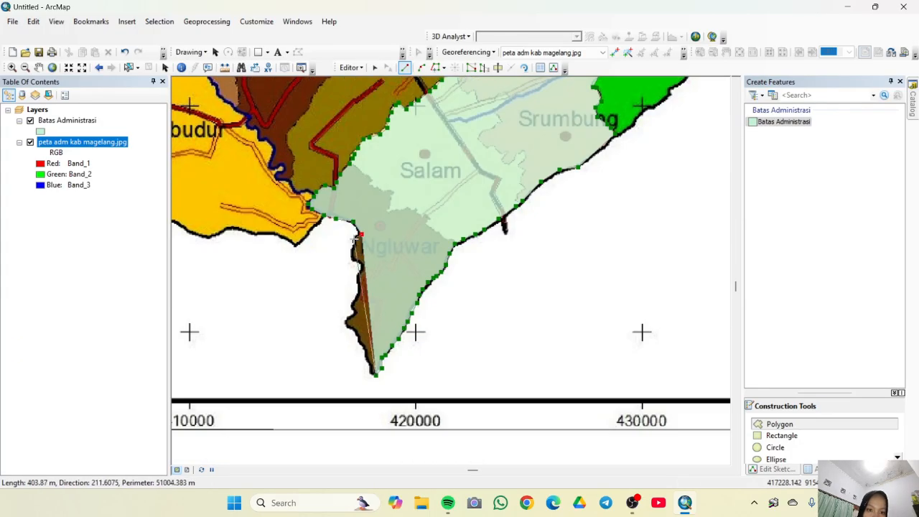
{"action": "left_click", "coordinate": [352, 246]}
{"action": "left_click", "coordinate": [360, 265]}
{"action": "left_click", "coordinate": [353, 302]}
{"action": "left_click", "coordinate": [348, 331]}
{"action": "left_click", "coordinate": [365, 351]}
{"action": "double_click", "coordinate": [372, 373]}
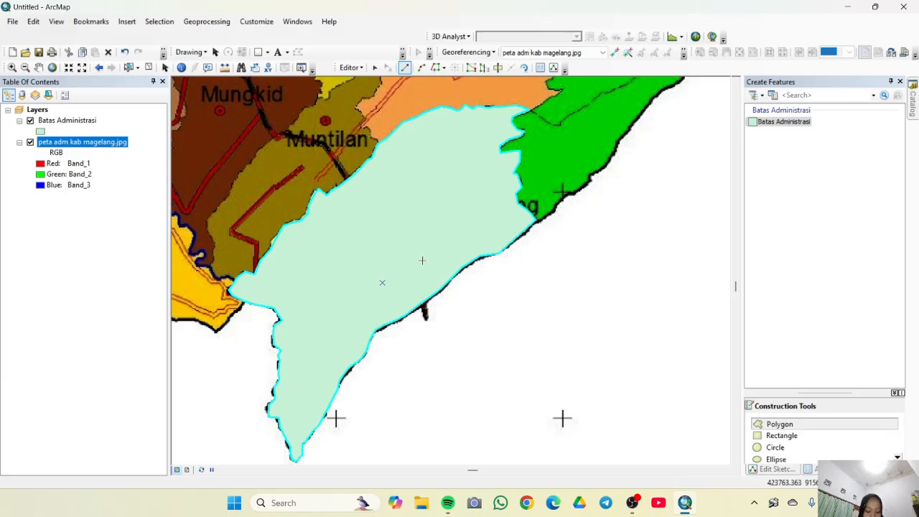
- Symbolize the Batas Administrasi layer with a hollow fill and a red outline
{"action": "left_click", "coordinate": [40, 131]}
{"action": "right_click", "coordinate": [55, 143]}
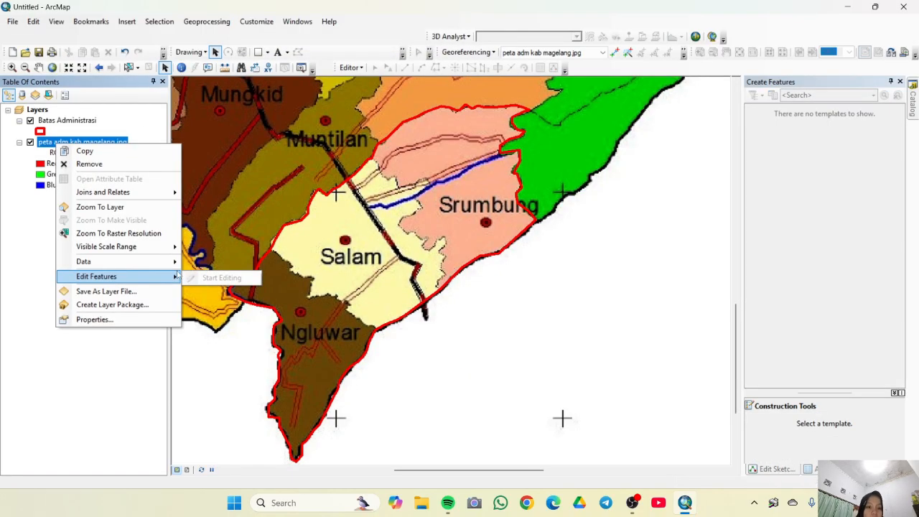
{"action": "left_click", "coordinate": [471, 343]}
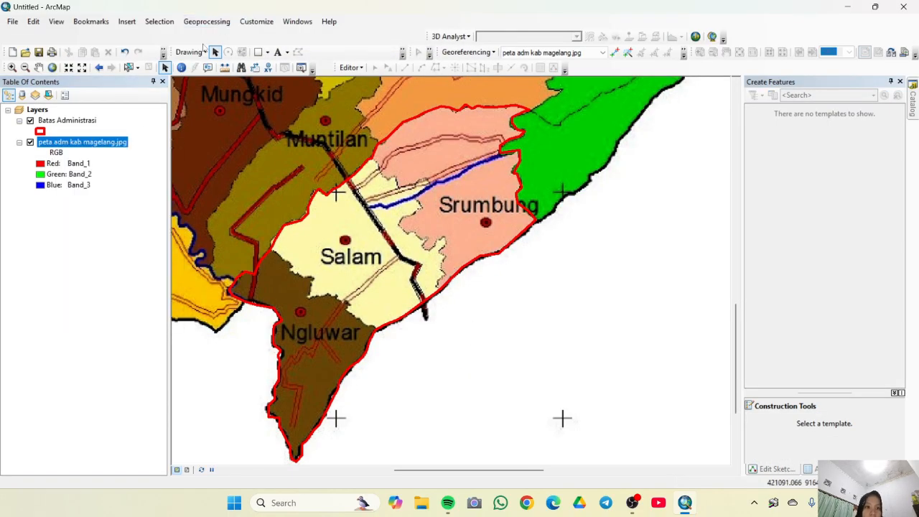
- Resume editing Batas Administrasi and cut the selected polygon along the boundary between Salam and Srumbung with the Cut Polygons tool
{"action": "left_click", "coordinate": [356, 70]}
{"action": "left_click", "coordinate": [376, 80]}
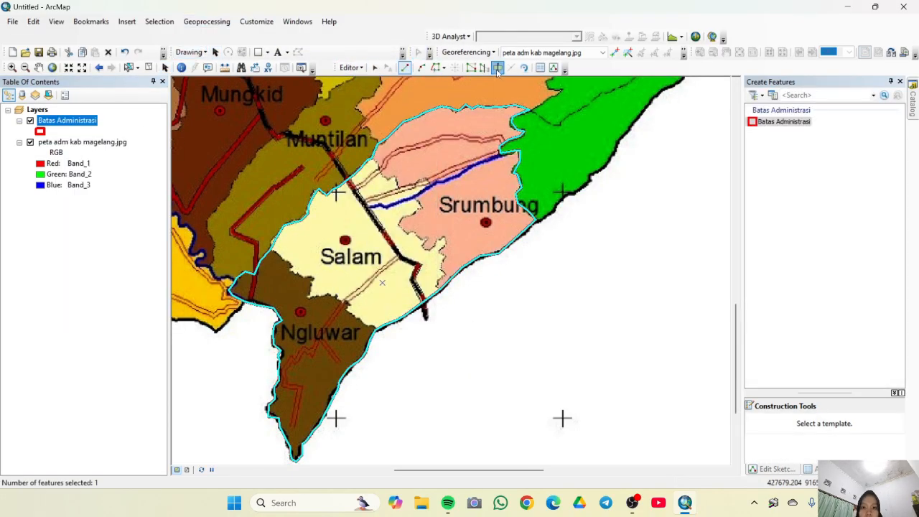
{"action": "scroll", "coordinate": [417, 250], "scroll_direction": "down", "scroll_amount": 5}
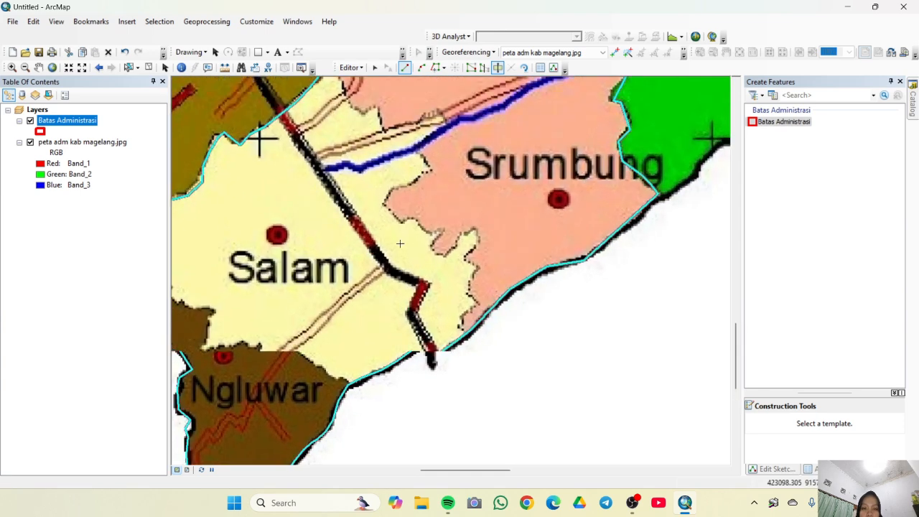
{"action": "left_click", "coordinate": [454, 406]}
{"action": "left_click", "coordinate": [470, 373]}
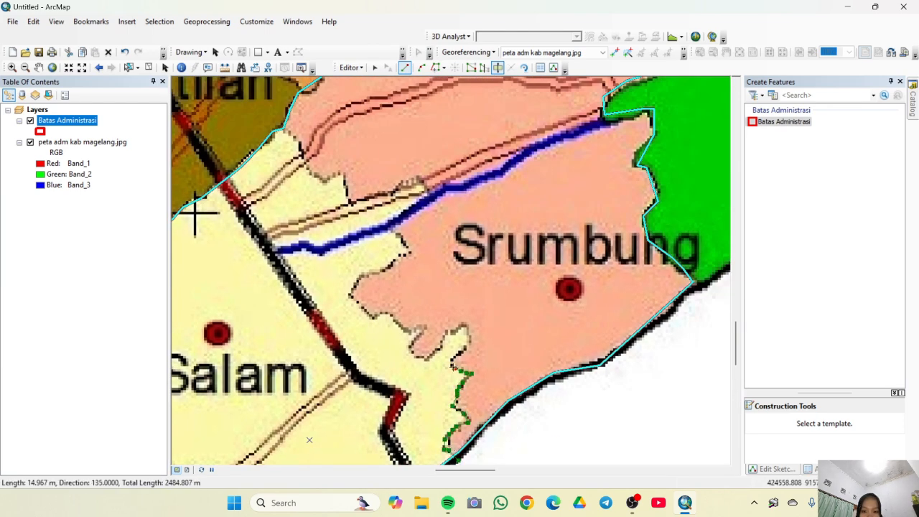
{"action": "left_click", "coordinate": [453, 366]}
{"action": "left_click", "coordinate": [464, 326]}
{"action": "left_click", "coordinate": [429, 359]}
{"action": "left_click", "coordinate": [424, 328]}
{"action": "left_click", "coordinate": [357, 308]}
{"action": "left_click", "coordinate": [355, 284]}
{"action": "left_click", "coordinate": [381, 272]}
{"action": "left_click", "coordinate": [410, 251]}
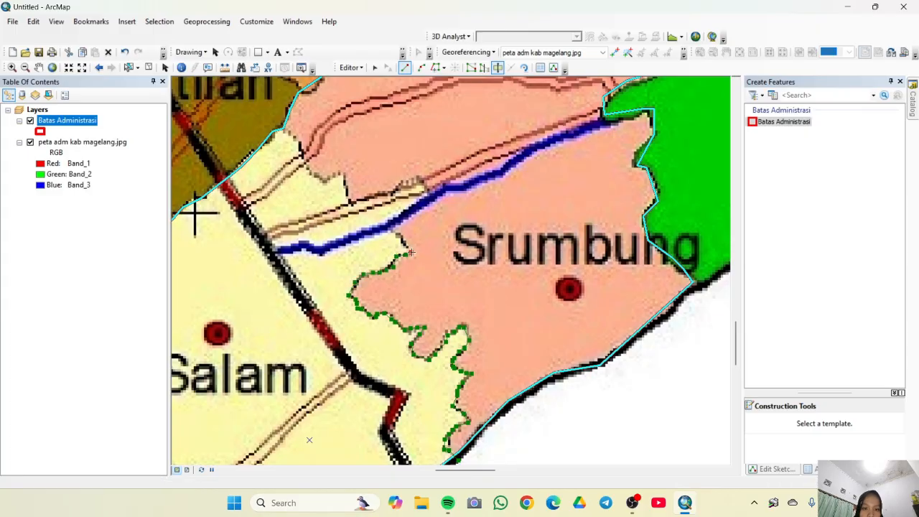
{"action": "left_click", "coordinate": [390, 228]}
{"action": "left_click", "coordinate": [428, 192]}
{"action": "left_click", "coordinate": [419, 178]}
{"action": "left_click", "coordinate": [351, 202]}
{"action": "left_click", "coordinate": [341, 173]}
{"action": "left_click", "coordinate": [321, 181]}
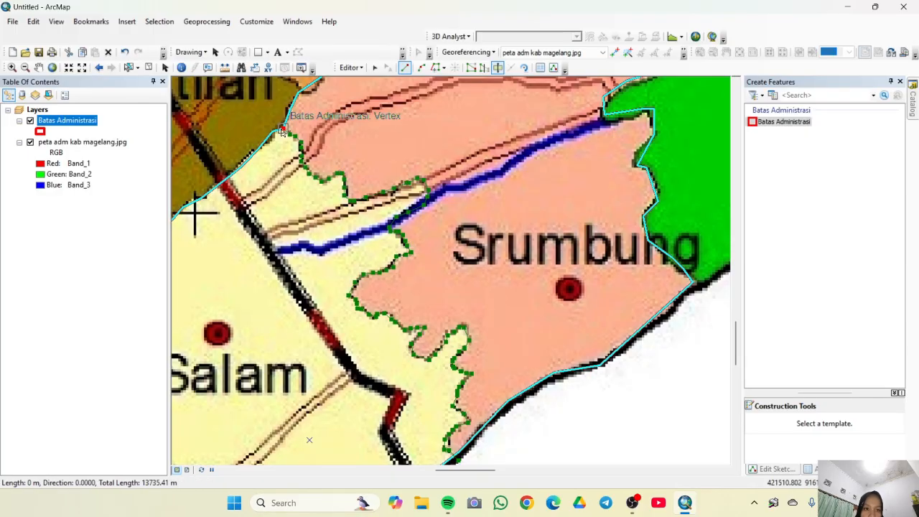
{"action": "key", "text": "F2"}
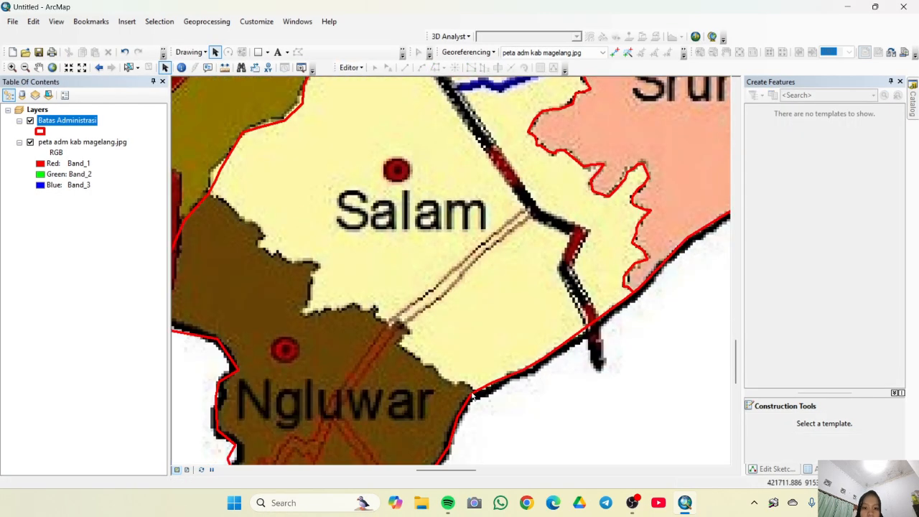
- Cut the Batas Administrasi polygon along the boundary between Ngluwar and Salam, starting at its southeastern end, and end the edit session
{"action": "right_click", "coordinate": [65, 119]}
{"action": "left_click", "coordinate": [265, 268]}
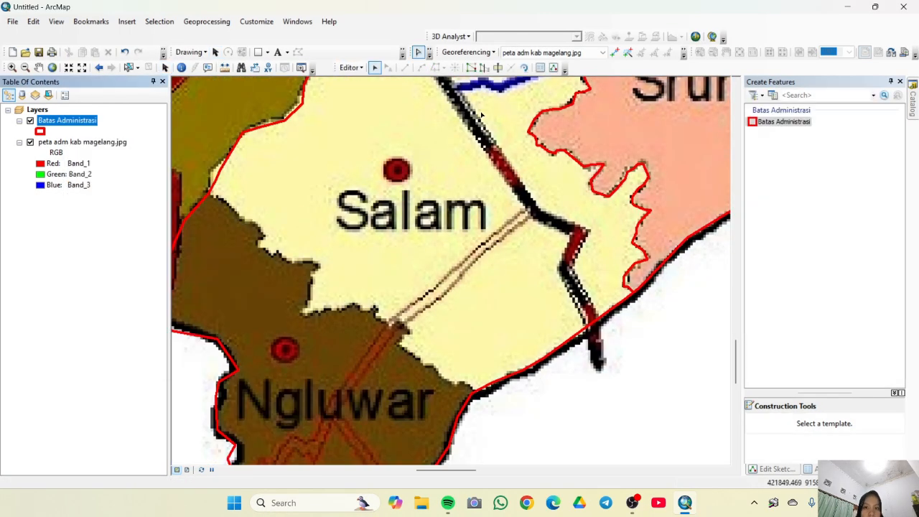
{"action": "right_click", "coordinate": [85, 111]}
{"action": "right_click", "coordinate": [70, 122]}
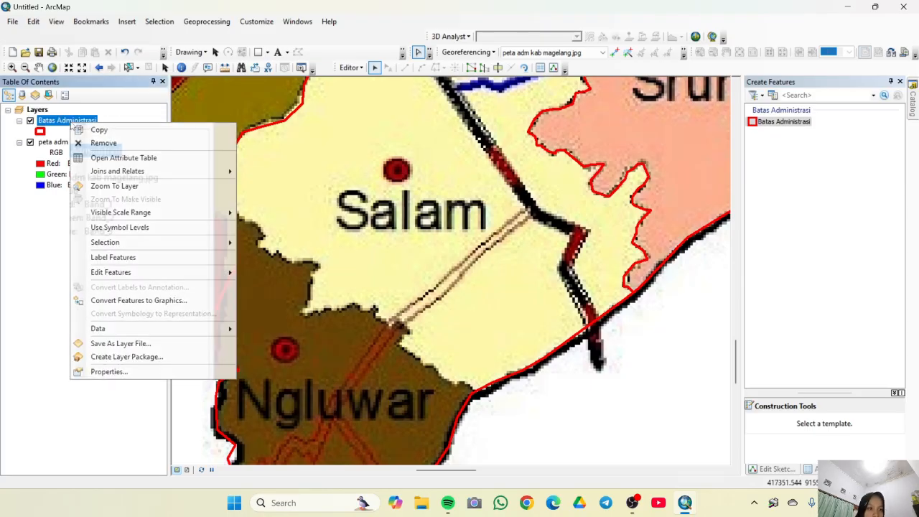
{"action": "left_click", "coordinate": [471, 383]}
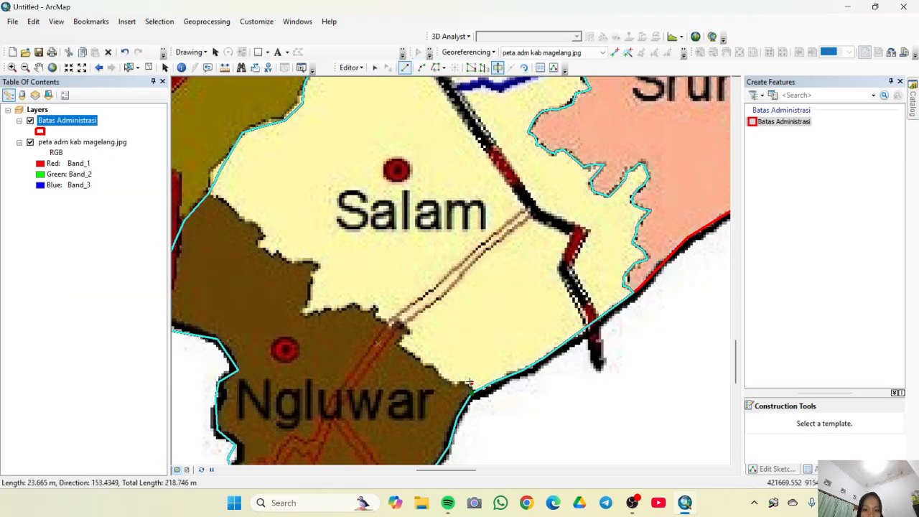
{"action": "left_click", "coordinate": [460, 384]}
{"action": "left_click", "coordinate": [450, 385]}
{"action": "left_click", "coordinate": [436, 372]}
{"action": "left_click", "coordinate": [434, 367]}
{"action": "left_click", "coordinate": [424, 364]}
{"action": "left_click", "coordinate": [410, 354]}
{"action": "left_click", "coordinate": [404, 329]}
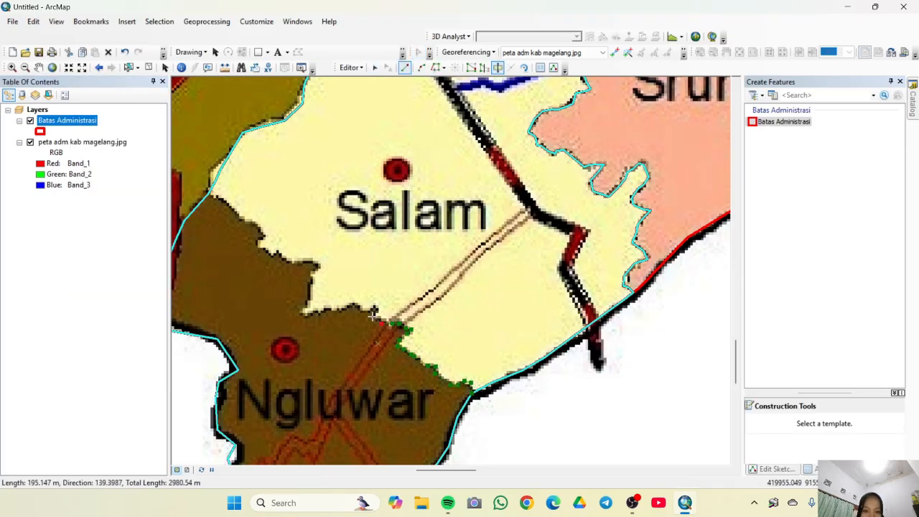
{"action": "left_click", "coordinate": [374, 309]}
{"action": "left_click", "coordinate": [351, 304]}
{"action": "left_click", "coordinate": [312, 284]}
{"action": "left_click", "coordinate": [316, 267]}
{"action": "left_click", "coordinate": [287, 263]}
{"action": "left_click", "coordinate": [267, 251]}
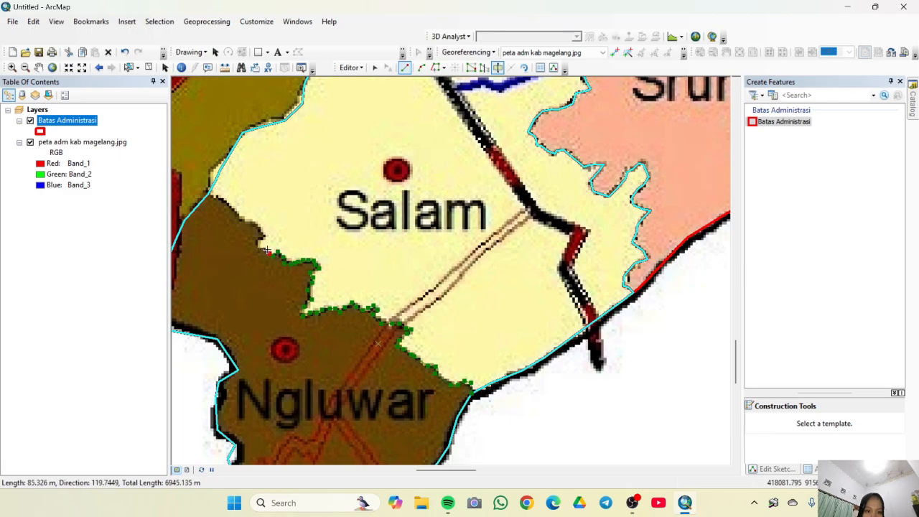
{"action": "left_click", "coordinate": [261, 236]}
{"action": "left_click", "coordinate": [244, 219]}
{"action": "left_click", "coordinate": [219, 198]}
{"action": "left_click", "coordinate": [204, 192]}
{"action": "left_click", "coordinate": [351, 67]}
{"action": "left_click", "coordinate": [369, 93]}
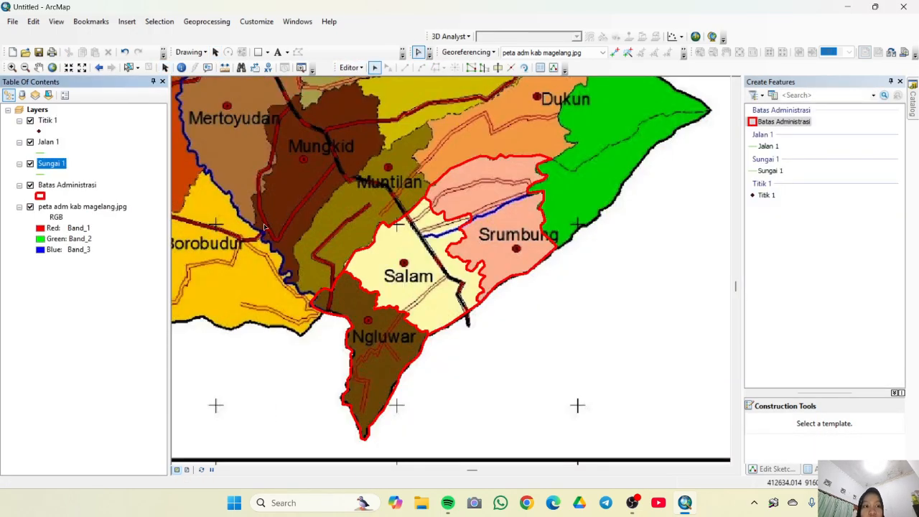
- Digitize the blue river from Srumbung's eastern edge into Salam as a Sungai 1 line and end the edit session
{"action": "right_click", "coordinate": [54, 169]}
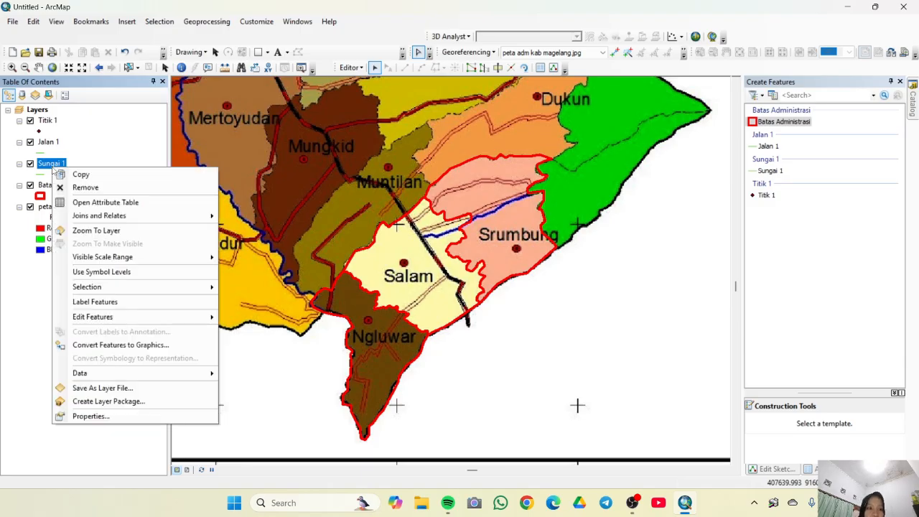
{"action": "mouse_move", "coordinate": [132, 319]}
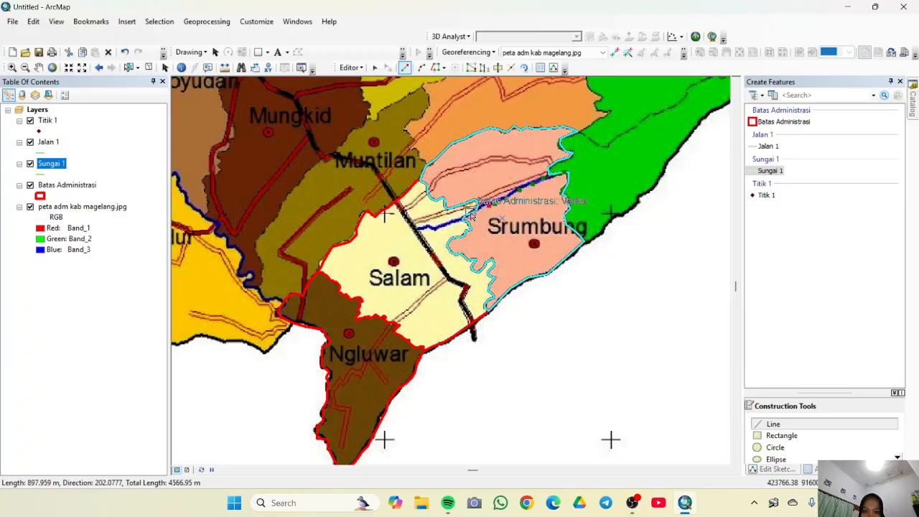
{"action": "left_click", "coordinate": [469, 216]}
{"action": "left_click", "coordinate": [446, 226]}
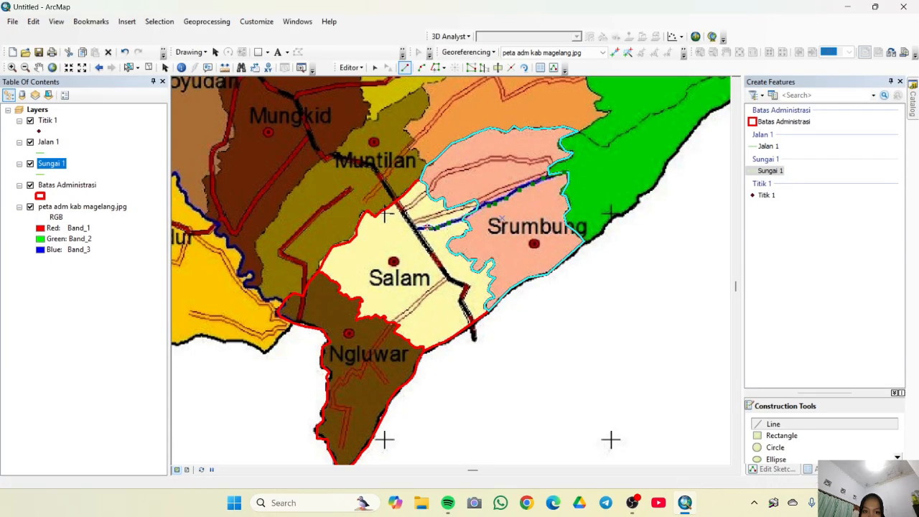
{"action": "double_click", "coordinate": [419, 228]}
{"action": "left_click", "coordinate": [350, 68]}
{"action": "left_click", "coordinate": [369, 92]}
{"action": "left_click", "coordinate": [413, 317]}
- Start another edit session and digitize a Sungai 1 line across Salam from its western edge to the Srumbung border
{"action": "right_click", "coordinate": [51, 143]}
{"action": "left_click", "coordinate": [247, 293]}
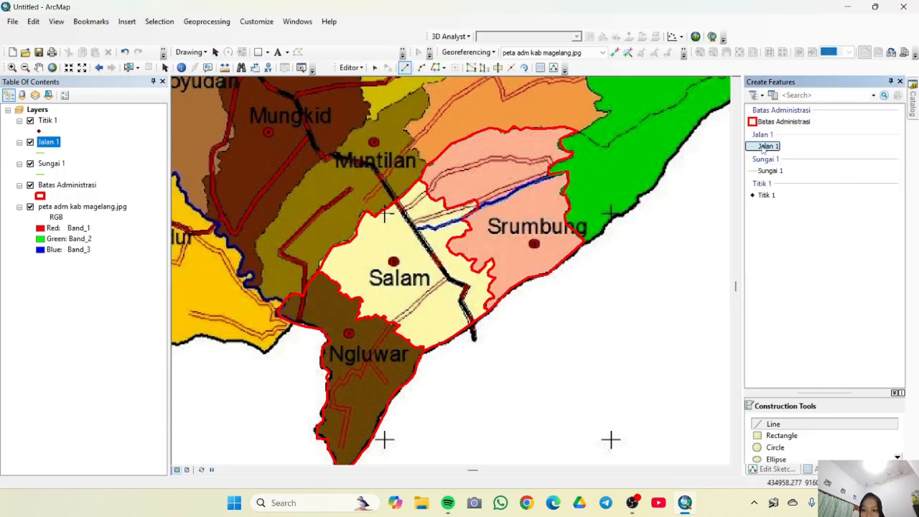
{"action": "left_click", "coordinate": [328, 256]}
{"action": "left_click", "coordinate": [356, 257]}
{"action": "left_click", "coordinate": [370, 248]}
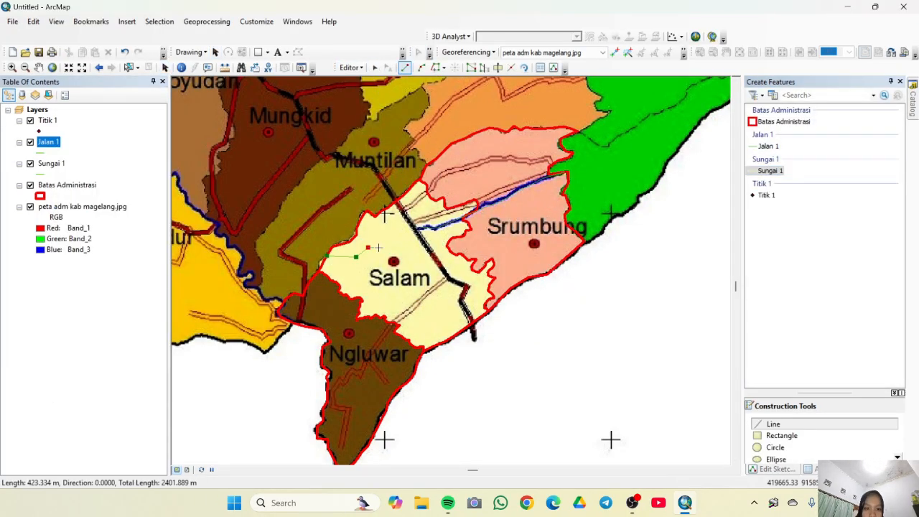
{"action": "left_click", "coordinate": [412, 249]}
{"action": "left_click", "coordinate": [425, 266]}
{"action": "double_click", "coordinate": [452, 250]}
- Digitize another Sungai 1 line inside Srumbung's southeastern edge, starting at its eastern tip, and stop editing
{"action": "left_click", "coordinate": [583, 242]}
{"action": "left_click", "coordinate": [564, 242]}
{"action": "double_click", "coordinate": [514, 293]}
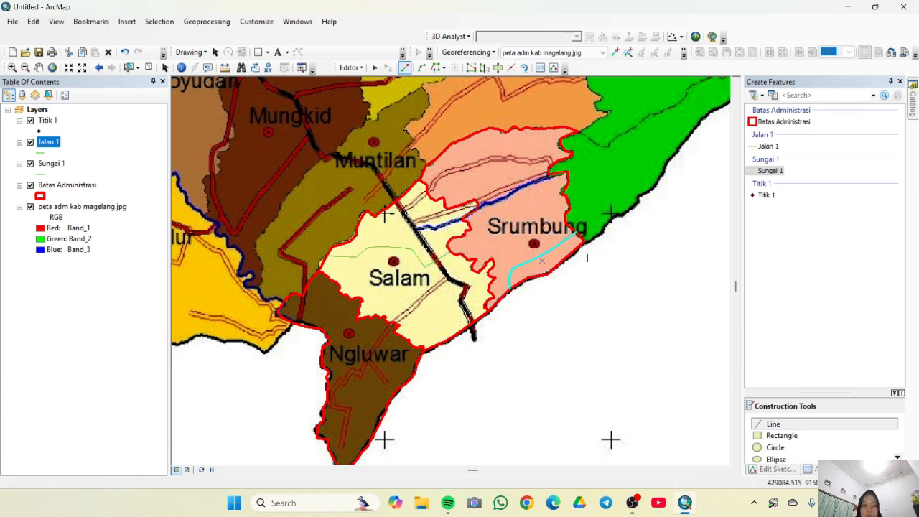
{"action": "right_click", "coordinate": [48, 142]}
{"action": "left_click", "coordinate": [350, 67]}
{"action": "left_click", "coordinate": [377, 95]}
{"action": "right_click", "coordinate": [41, 153]}
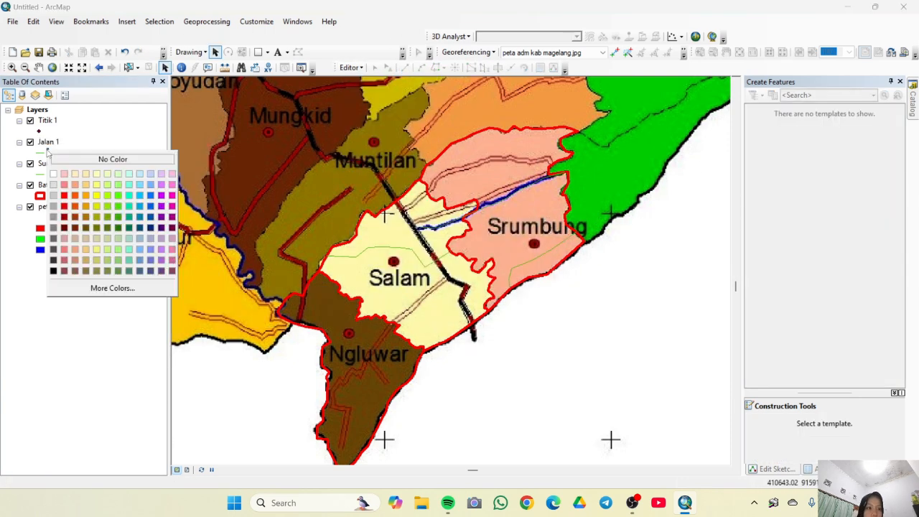
- Start editing Jalan 1 and digitize the road from southern Ngluwar up to the main road in Salam
{"action": "right_click", "coordinate": [51, 141]}
{"action": "left_click", "coordinate": [248, 293]}
{"action": "left_click", "coordinate": [768, 147]}
{"action": "left_click", "coordinate": [340, 445]}
{"action": "left_click", "coordinate": [344, 433]}
{"action": "left_click", "coordinate": [348, 415]}
{"action": "left_click", "coordinate": [337, 384]}
{"action": "left_click", "coordinate": [350, 374]}
{"action": "left_click", "coordinate": [360, 376]}
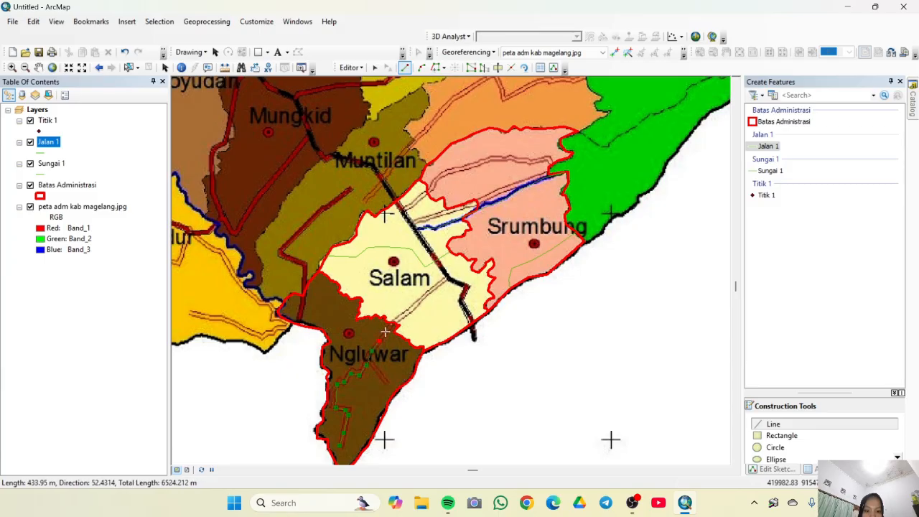
{"action": "left_click", "coordinate": [385, 333]}
{"action": "left_click", "coordinate": [413, 310]}
{"action": "double_click", "coordinate": [447, 277]}
- Digitize the northern road from Salam's main road to Srumbung's eastern edge as a Jalan 1 line
{"action": "left_click", "coordinate": [407, 209]}
{"action": "left_click", "coordinate": [415, 200]}
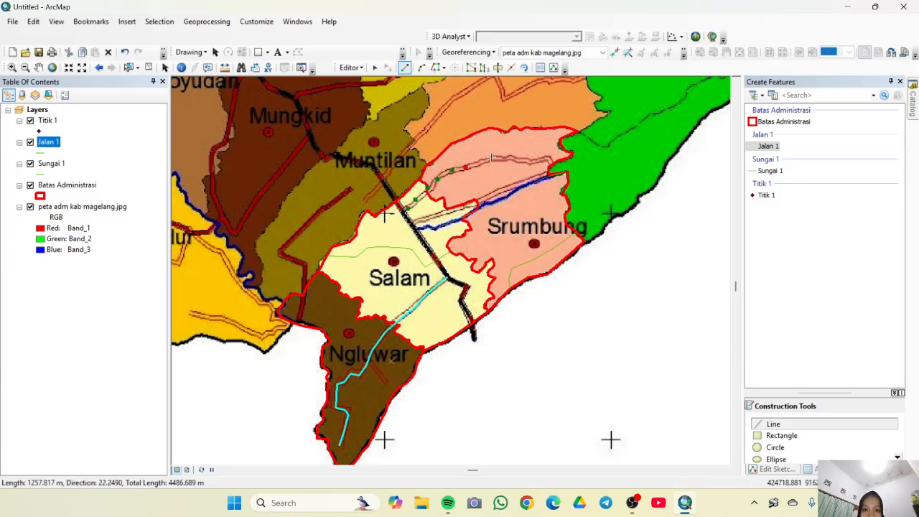
{"action": "double_click", "coordinate": [556, 156]}
- Try to digitize the road just north of the blue river from Salam into Srumbung as a Jalan 1 line
{"action": "left_click", "coordinate": [415, 221]}
{"action": "left_click", "coordinate": [452, 211]}
{"action": "left_click", "coordinate": [477, 201]}
{"action": "left_click", "coordinate": [512, 187]}
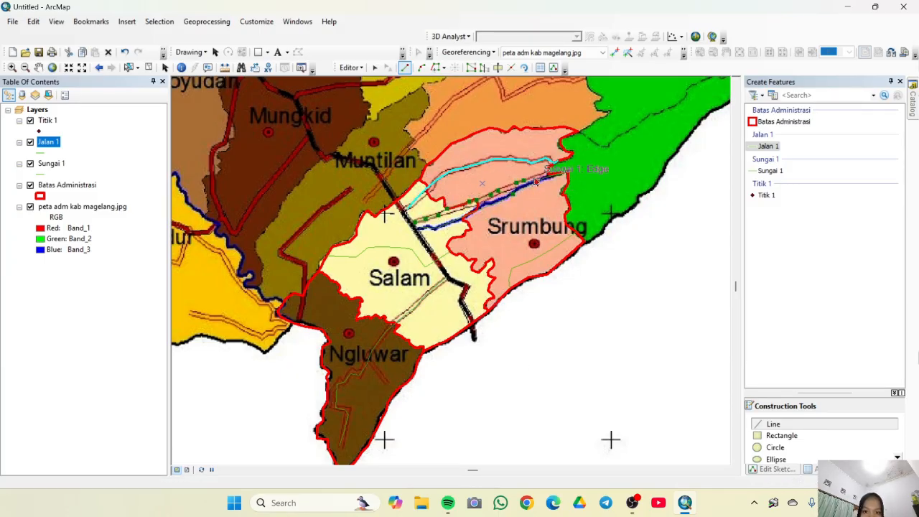
{"action": "double_click", "coordinate": [552, 173]}
{"action": "left_click", "coordinate": [508, 185]}
{"action": "double_click", "coordinate": [514, 193]}
{"action": "key", "text": "ctrl+z"}
- Digitize a Jalan 1 line along the road just north of the blue river, from Salam's main road to Srumbung's eastern edge
{"action": "scroll", "coordinate": [415, 222], "scroll_direction": "up", "scroll_amount": 1}
{"action": "left_click", "coordinate": [413, 225]}
{"action": "left_click", "coordinate": [434, 216]}
{"action": "left_click", "coordinate": [470, 202]}
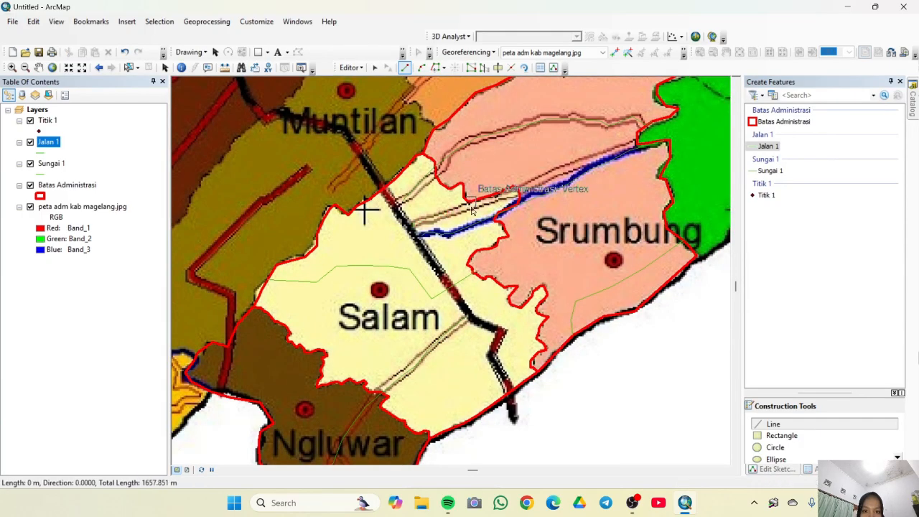
{"action": "left_click", "coordinate": [510, 194]}
{"action": "left_click", "coordinate": [572, 165]}
{"action": "left_click", "coordinate": [614, 152]}
{"action": "double_click", "coordinate": [660, 141]}
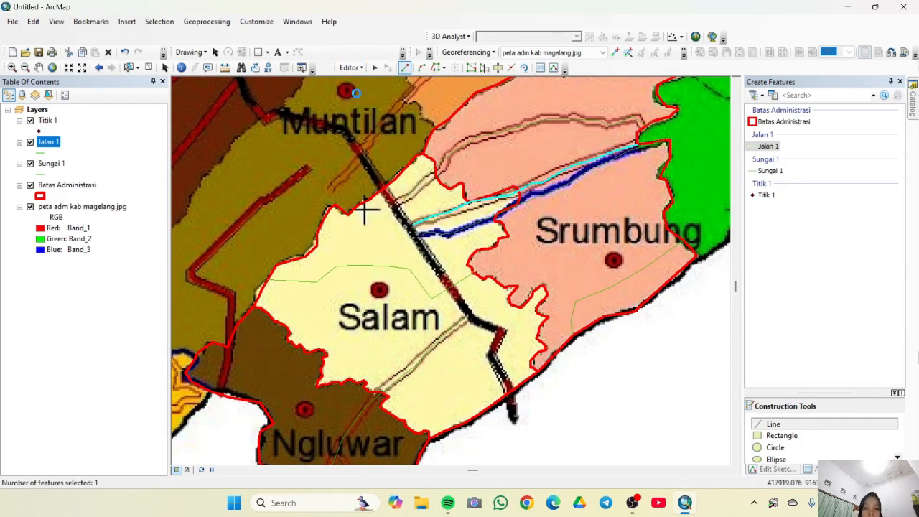
- Start editing Titik 1, place a point on the Srumbung district marker, and end the edit session
{"action": "right_click", "coordinate": [48, 119]}
{"action": "mouse_move", "coordinate": [101, 266]}
{"action": "left_click", "coordinate": [254, 267]}
{"action": "left_click", "coordinate": [769, 195]}
{"action": "left_click", "coordinate": [615, 260]}
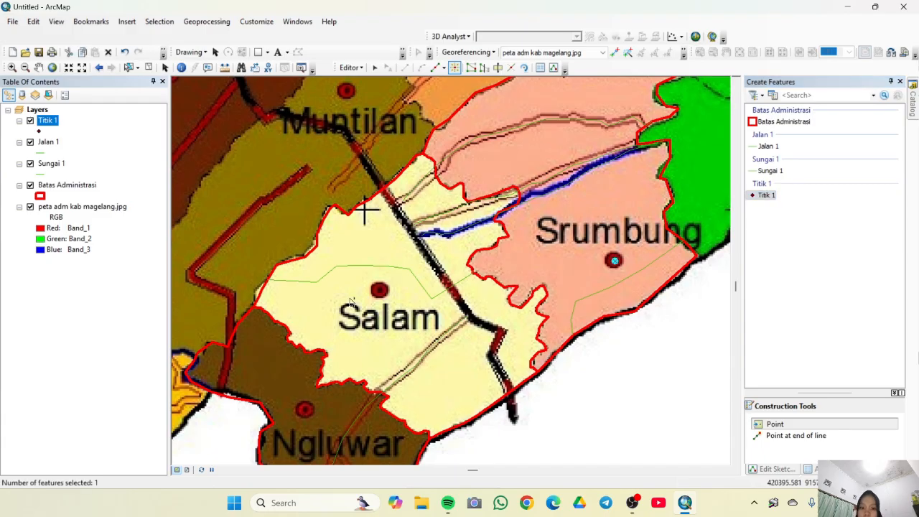
{"action": "left_click", "coordinate": [351, 68]}
{"action": "left_click", "coordinate": [365, 94]}
{"action": "left_click", "coordinate": [417, 287]}
- Hide the peta adm kab magelang.jpg layer and switch to Global Mapper
{"action": "scroll", "coordinate": [632, 305], "scroll_direction": "down", "scroll_amount": 1}
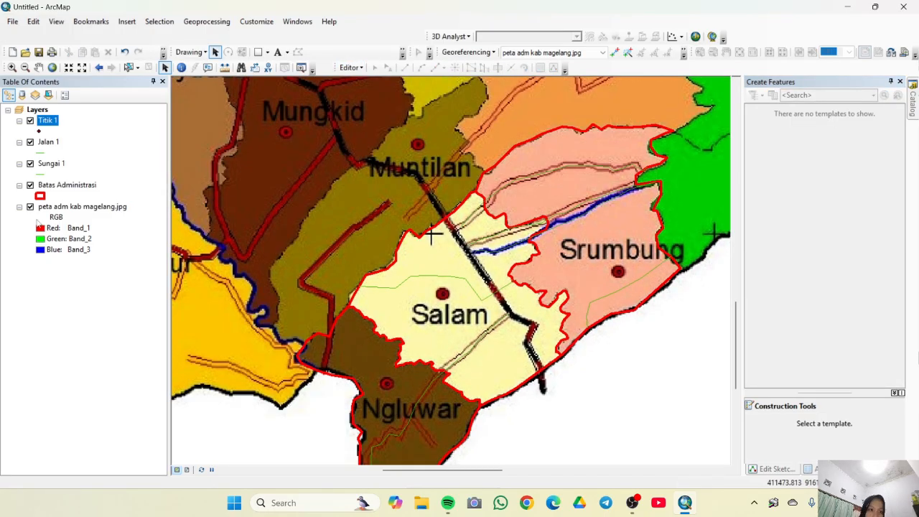
{"action": "left_click", "coordinate": [30, 206]}
{"action": "left_click", "coordinate": [848, 7]}
{"action": "double_click", "coordinate": [108, 283]}
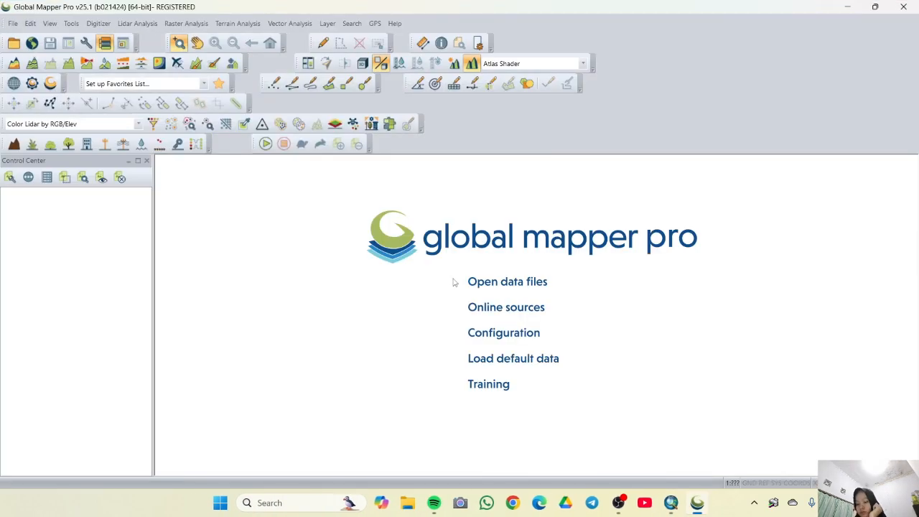
- Load all the .hgt elevation files from the Jawa folder and zoom to the Batas Administrasi.shp layer
{"action": "left_click", "coordinate": [475, 281]}
{"action": "left_click", "coordinate": [166, 146]}
{"action": "key", "text": "ctrl+a"}
{"action": "left_click", "coordinate": [360, 278]}
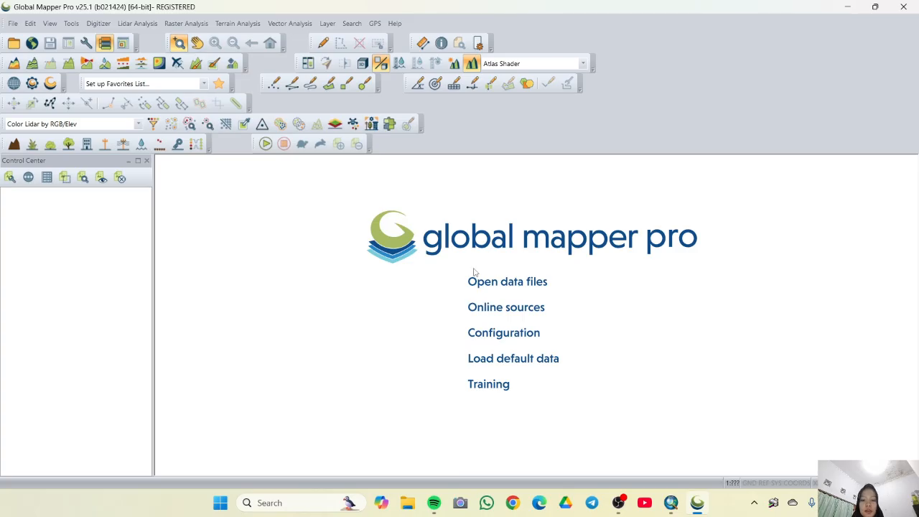
{"action": "left_click", "coordinate": [484, 287]}
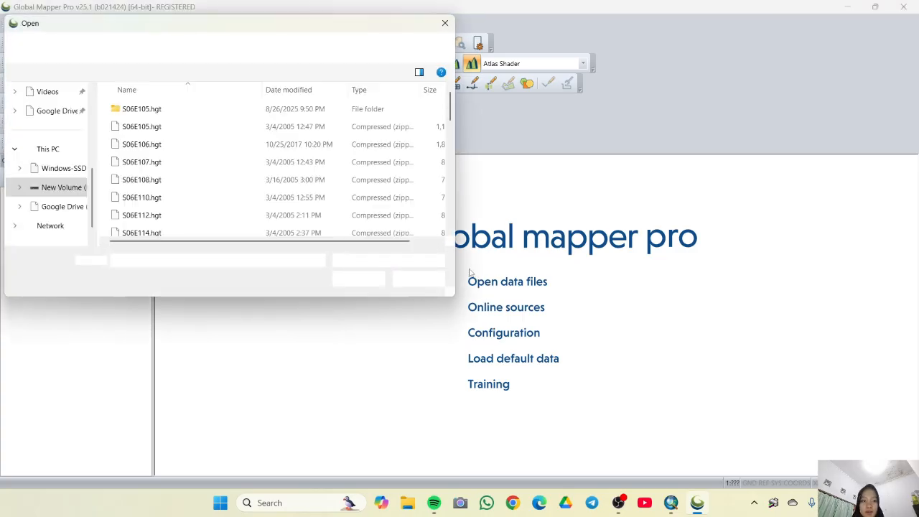
{"action": "scroll", "coordinate": [152, 151], "scroll_direction": "down", "scroll_amount": 9}
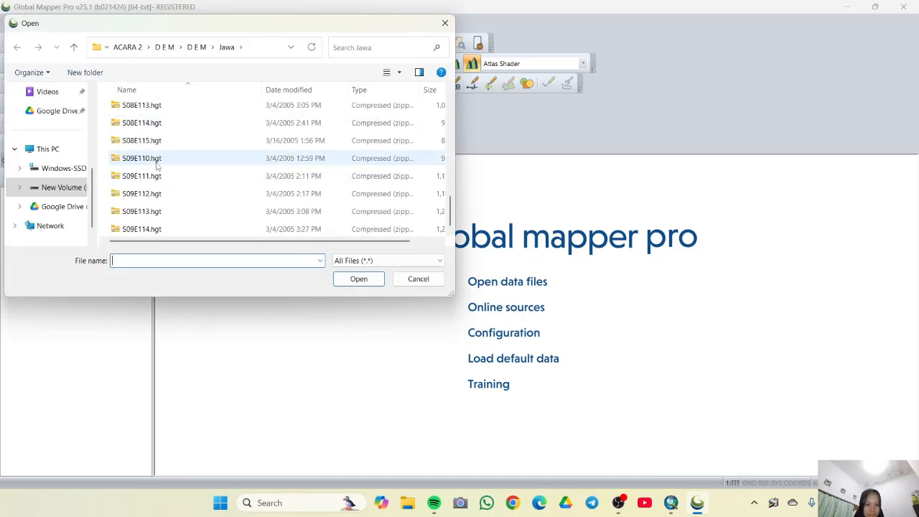
{"action": "scroll", "coordinate": [158, 164], "scroll_direction": "up", "scroll_amount": 9}
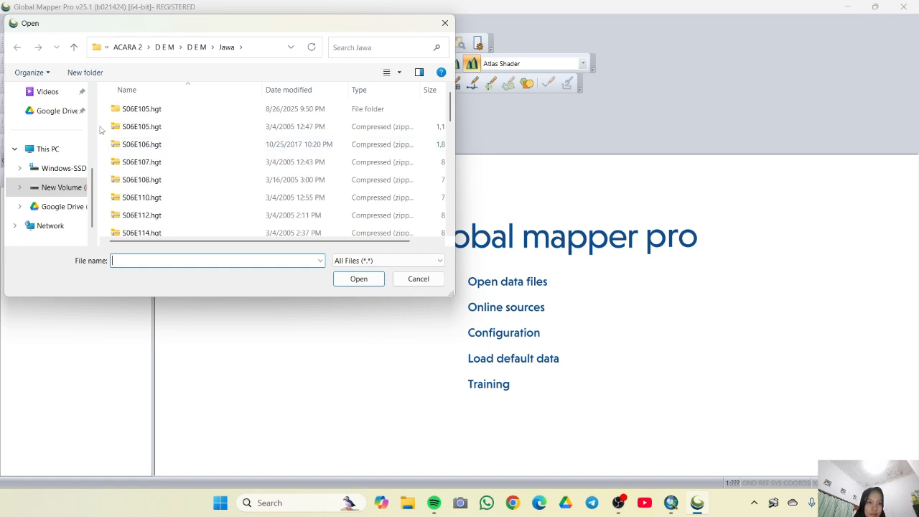
{"action": "left_click_drag", "start_coordinate": [101, 129], "coordinate": [165, 147]}
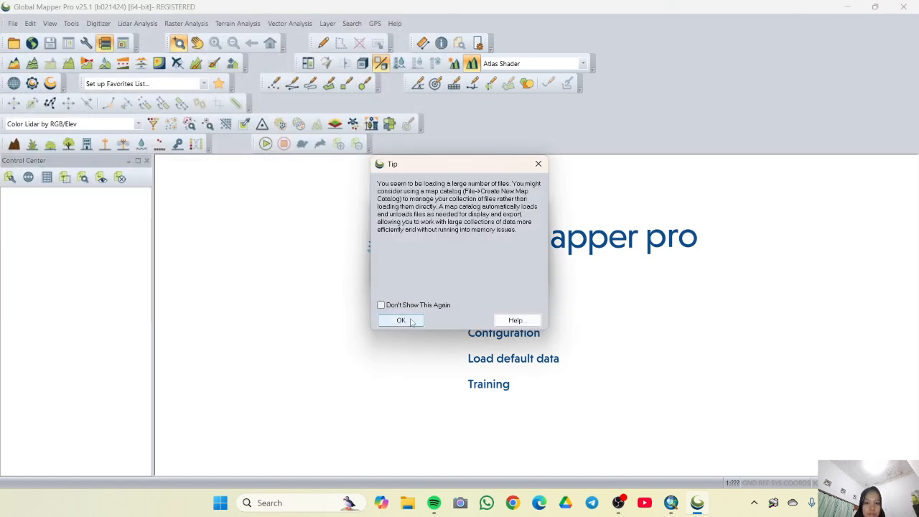
{"action": "key", "text": "Return"}
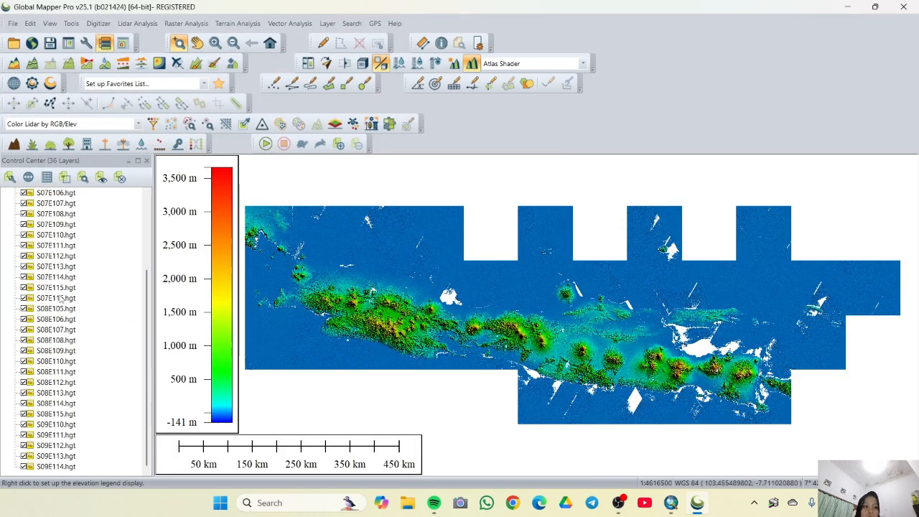
{"action": "right_click", "coordinate": [122, 457]}
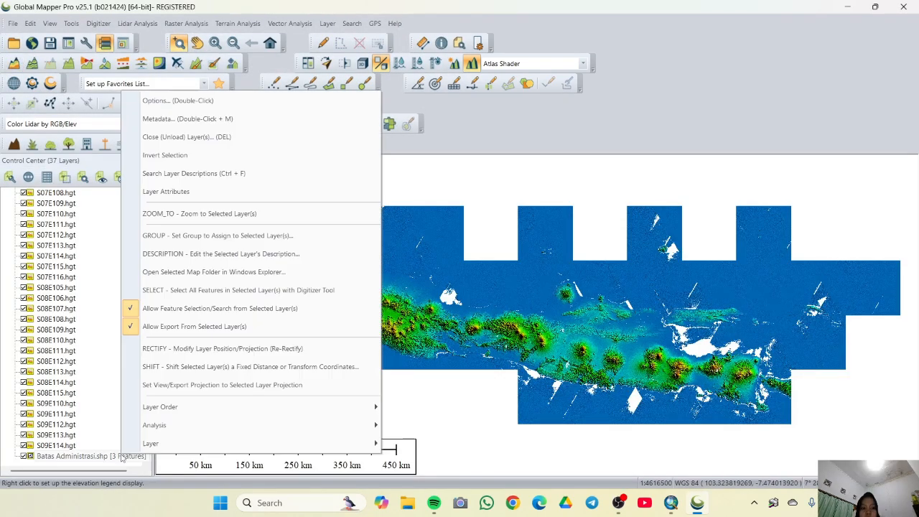
{"action": "left_click", "coordinate": [268, 215]}
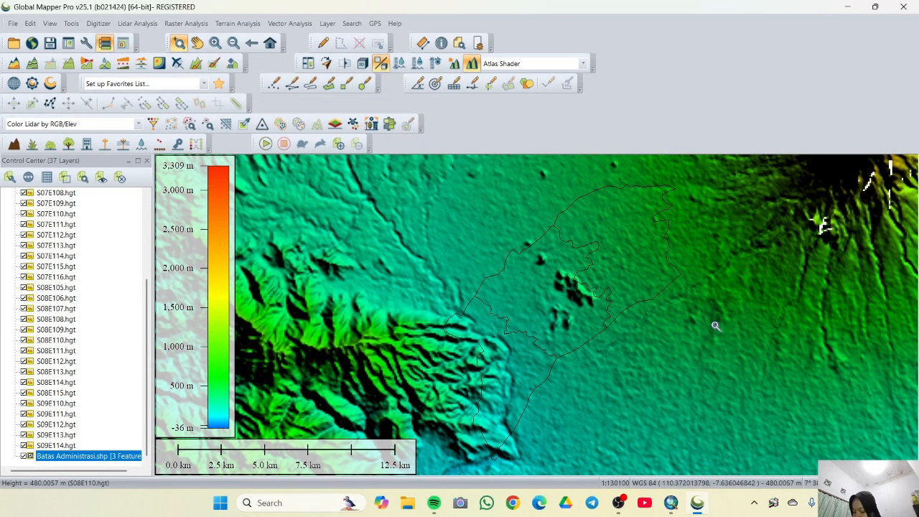
- Generate contours within a box drawn around the Batas Administrasi district outlines
{"action": "left_click", "coordinate": [32, 64]}
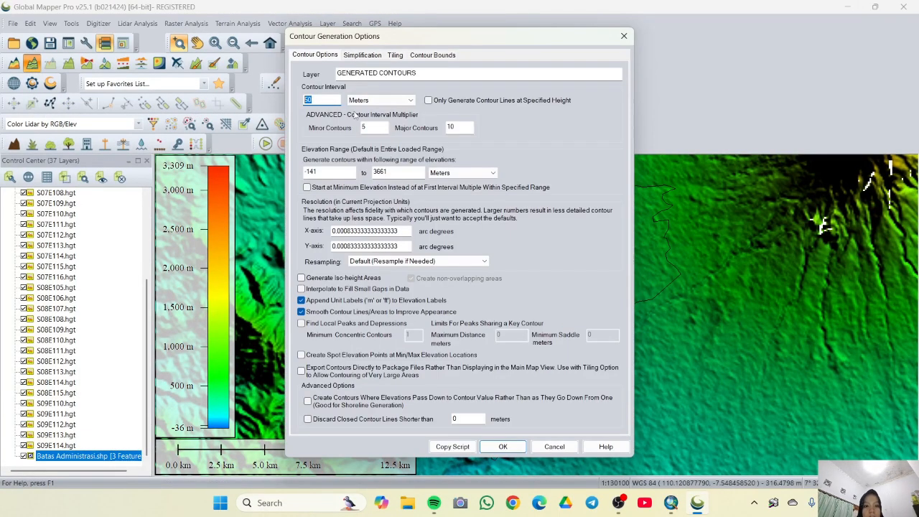
{"action": "left_click", "coordinate": [432, 55]}
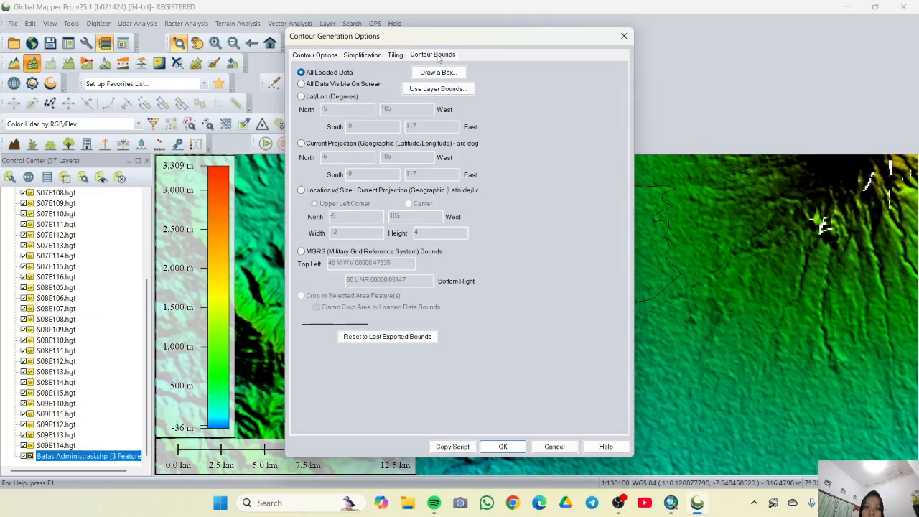
{"action": "left_click", "coordinate": [437, 72]}
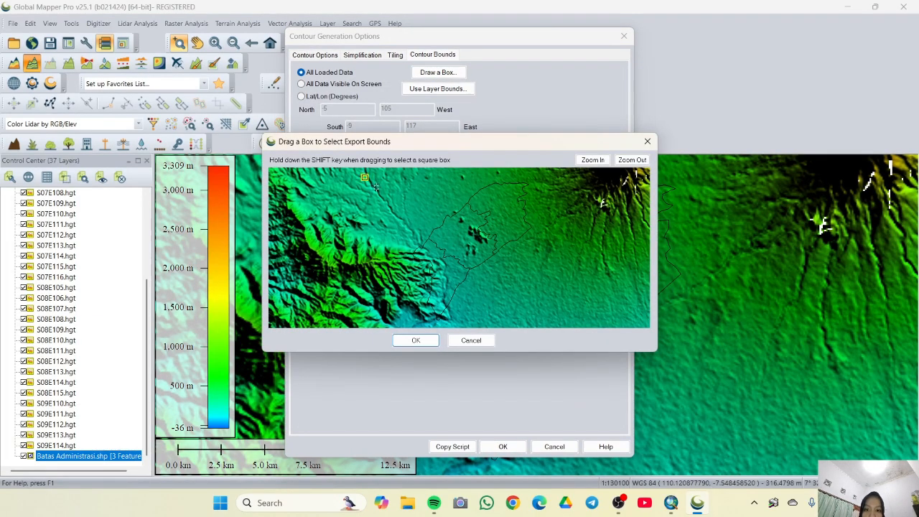
{"action": "left_click_drag", "start_coordinate": [364, 177], "coordinate": [564, 326]}
{"action": "left_click", "coordinate": [416, 340]}
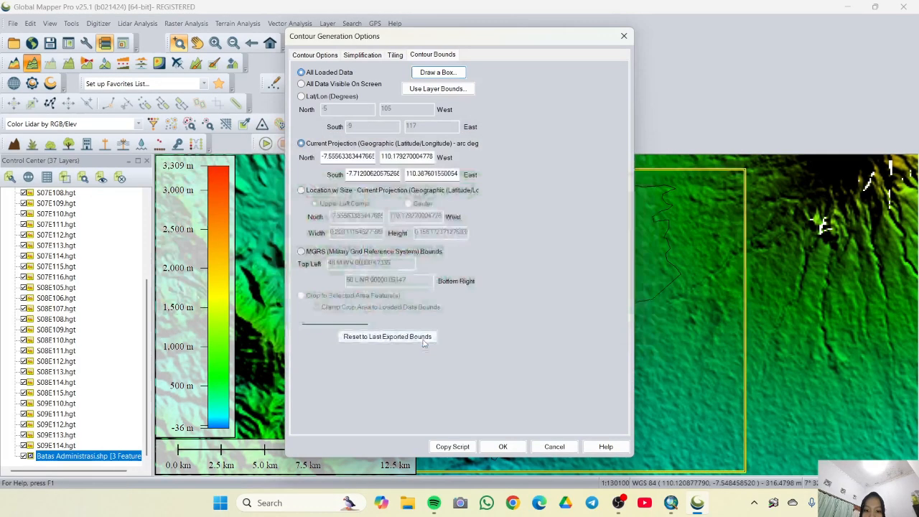
{"action": "left_click", "coordinate": [503, 447]}
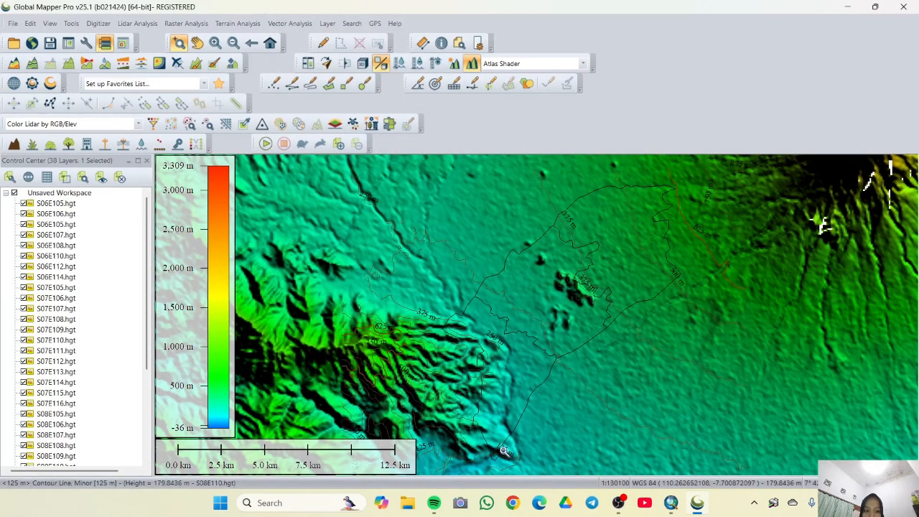
{"action": "left_click_drag", "start_coordinate": [504, 454], "coordinate": [511, 374]}
{"action": "left_click_drag", "start_coordinate": [637, 271], "coordinate": [601, 323]}
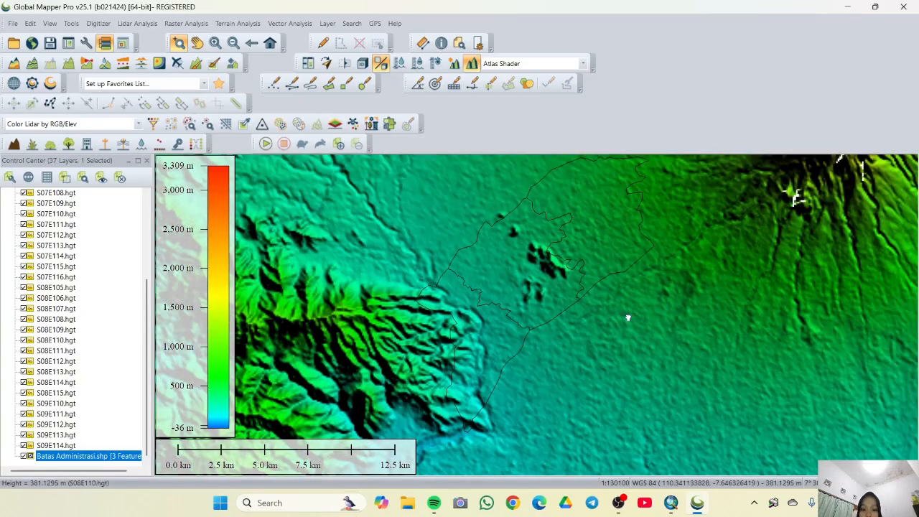
- Generate contours at a 5-meter interval within a box drawn around the Batas Administrasi outlines
{"action": "scroll", "coordinate": [618, 319], "scroll_direction": "up", "scroll_amount": 1}
{"action": "scroll", "coordinate": [601, 387], "scroll_direction": "down", "scroll_amount": 1}
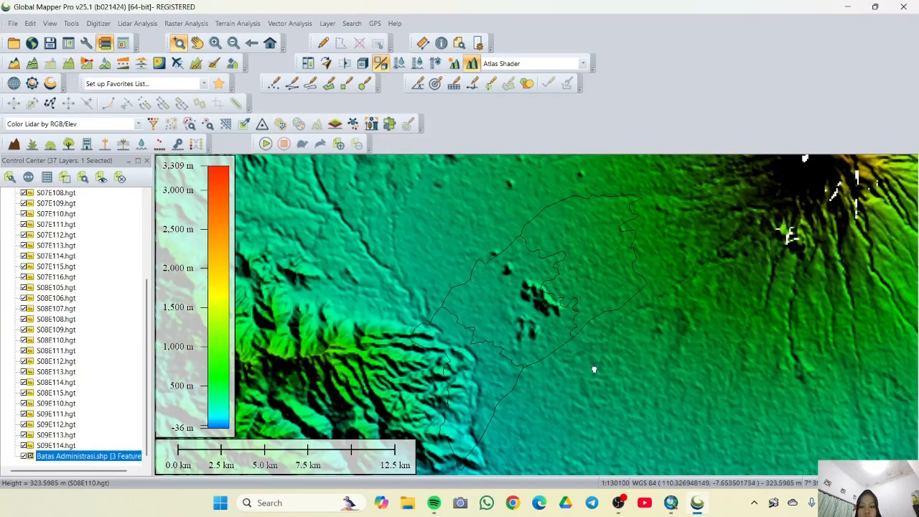
{"action": "left_click", "coordinate": [31, 64]}
{"action": "left_click", "coordinate": [430, 329]}
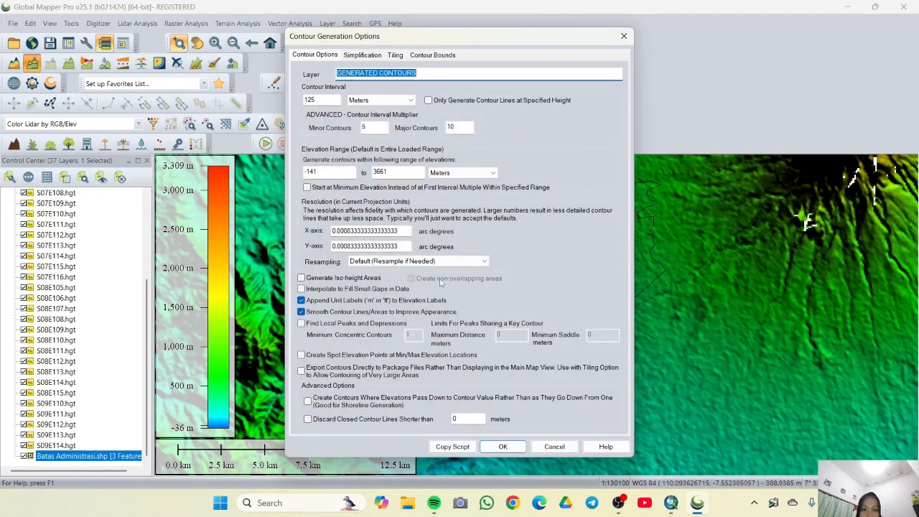
{"action": "double_click", "coordinate": [311, 100]}
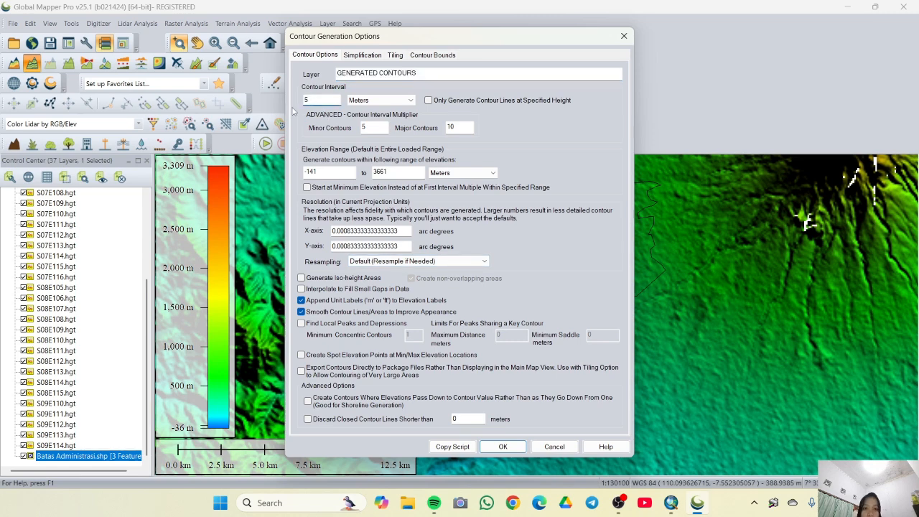
{"action": "left_click", "coordinate": [437, 56]}
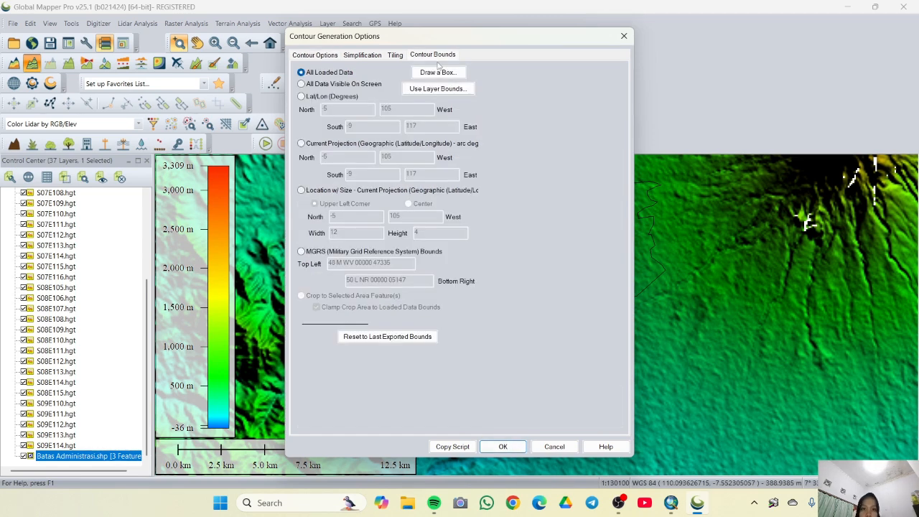
{"action": "left_click", "coordinate": [441, 73]}
{"action": "left_click_drag", "start_coordinate": [360, 175], "coordinate": [567, 325]}
{"action": "left_click", "coordinate": [414, 340]}
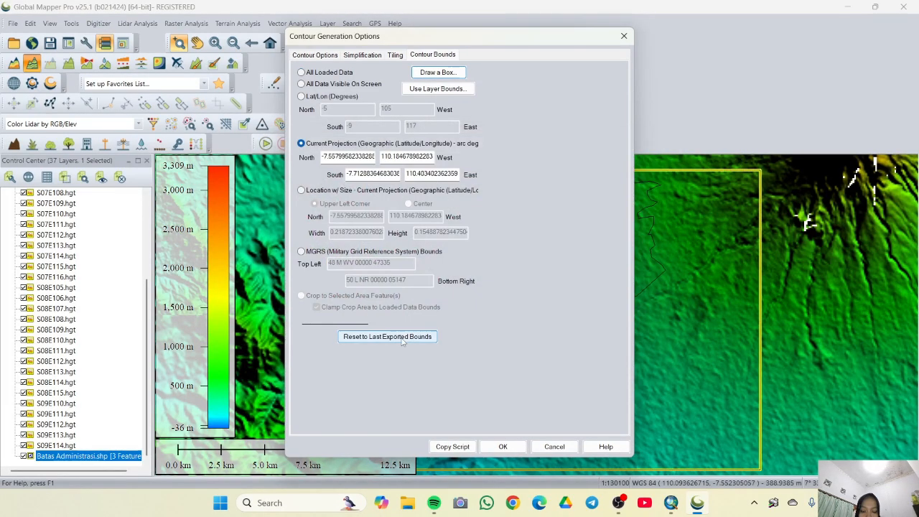
{"action": "left_click", "coordinate": [482, 447]}
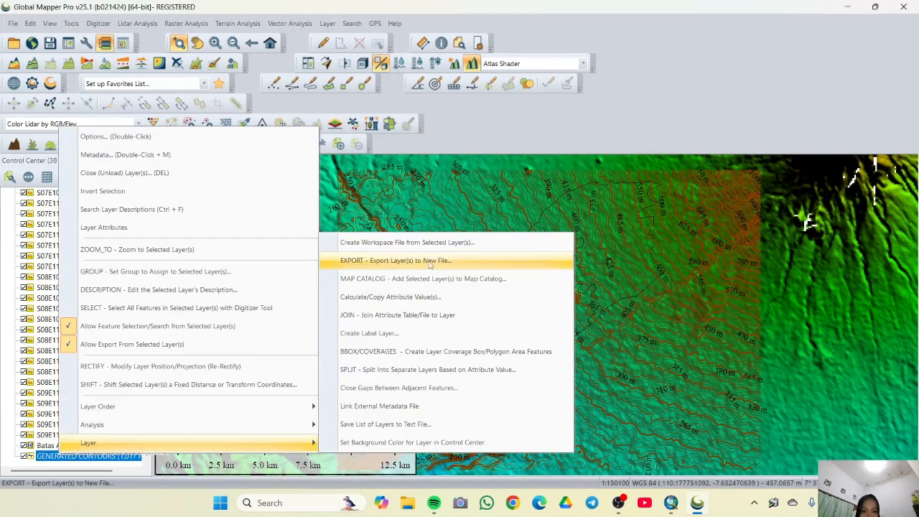
- Export the generated contours layer as an ESRI shapefile named Kontur Magelang IK 5 in the DATA ACARA 2 folder
{"action": "left_click", "coordinate": [493, 260]}
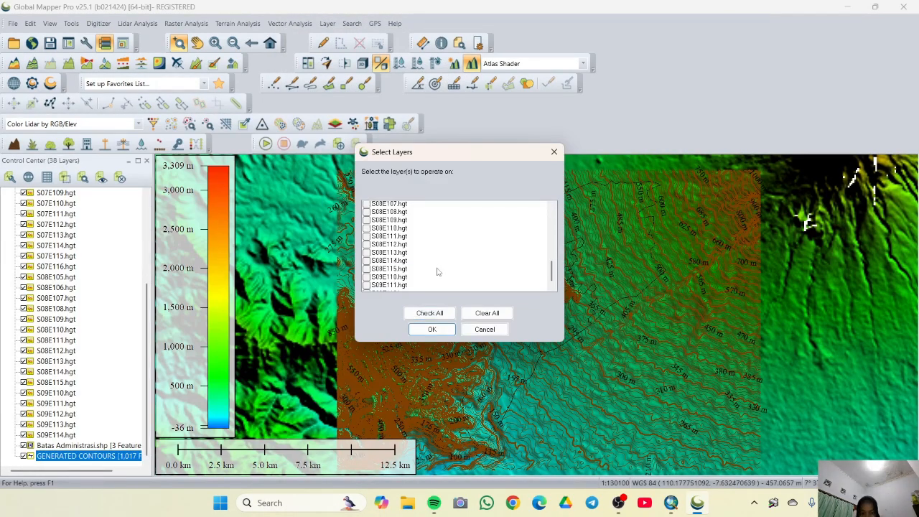
{"action": "left_click", "coordinate": [431, 328]}
{"action": "left_click", "coordinate": [433, 295]}
{"action": "left_click", "coordinate": [554, 133]}
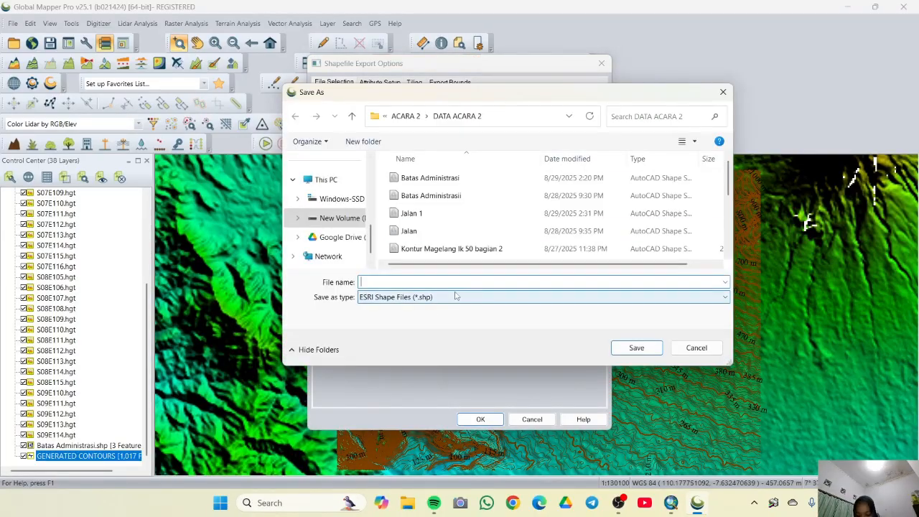
{"action": "type", "text": "Kontur Magelang Ik"}
{"action": "left_click", "coordinate": [899, 369]}
{"action": "left_click", "coordinate": [459, 283]}
{"action": "type", "text": "5"}
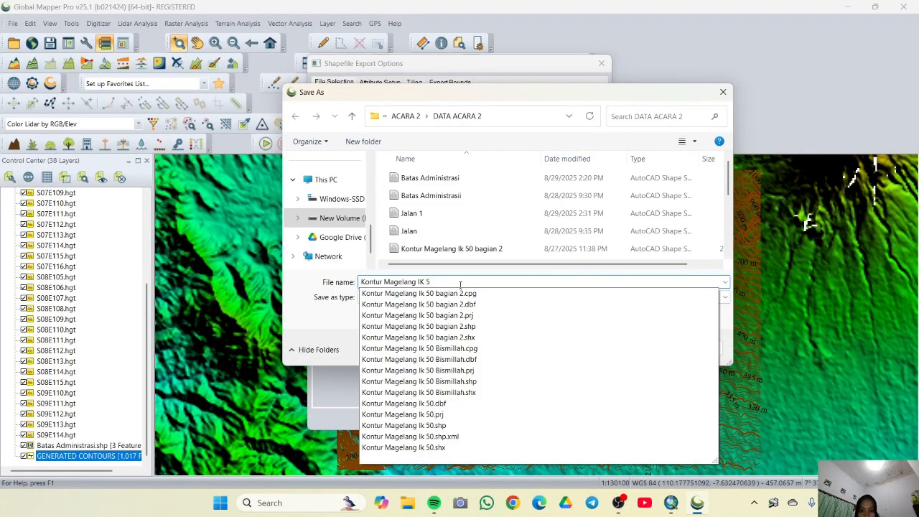
{"action": "left_click", "coordinate": [619, 348]}
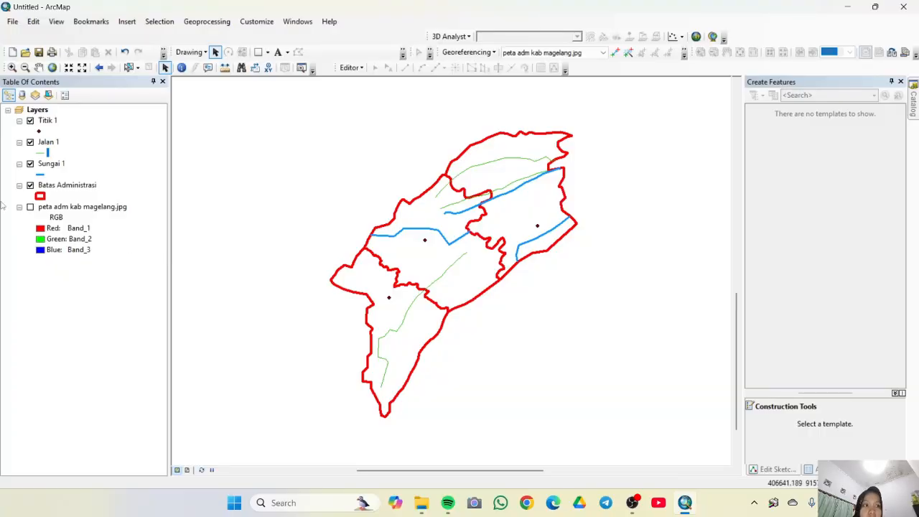
- Add Kontur Magelang IK 5.shp to the map layers in ArcMap
{"action": "left_click", "coordinate": [38, 110]}
{"action": "right_click", "coordinate": [37, 110]}
{"action": "left_click", "coordinate": [65, 112]}
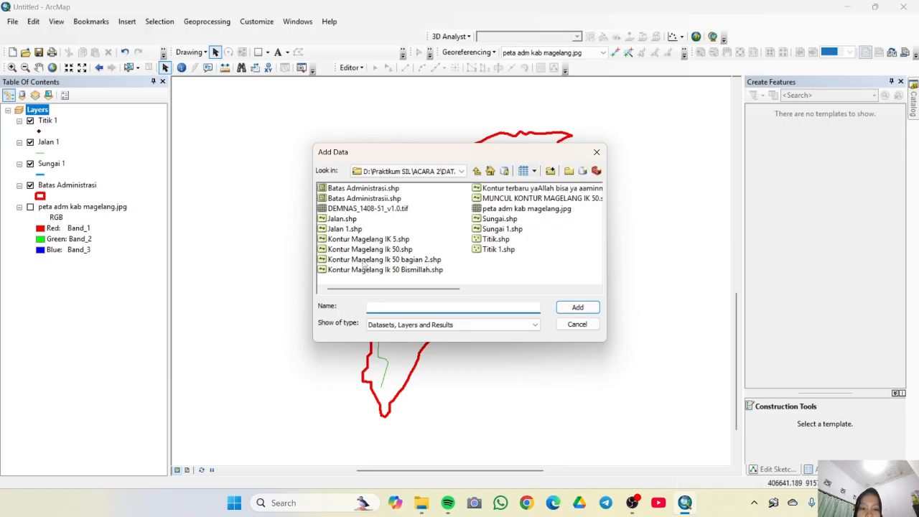
{"action": "left_click", "coordinate": [366, 240]}
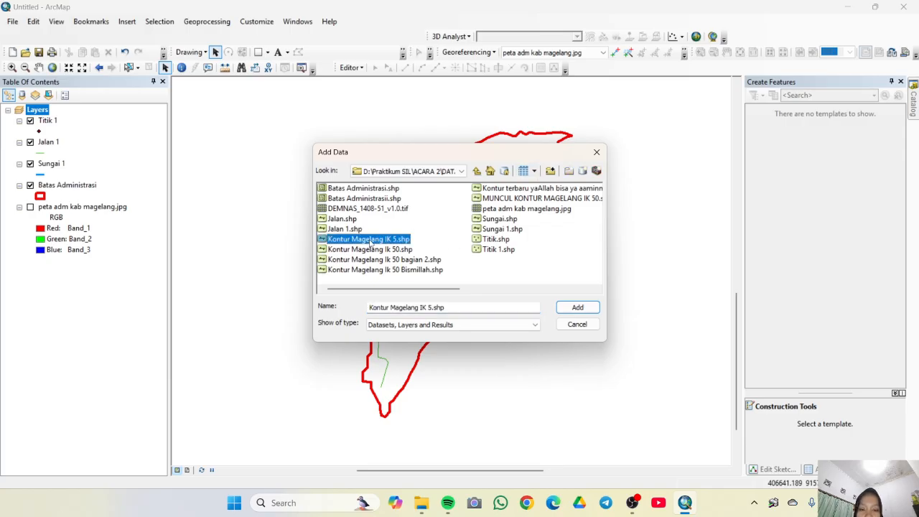
{"action": "left_click", "coordinate": [574, 310]}
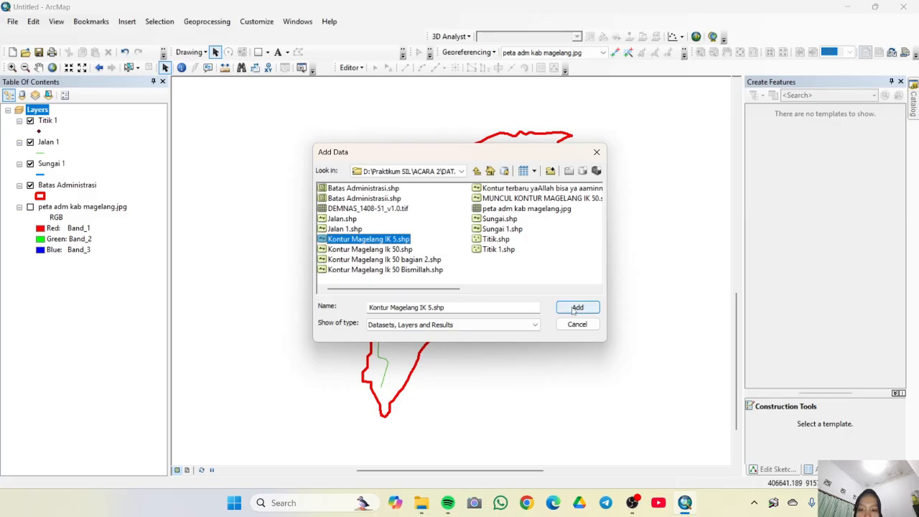
{"action": "left_click", "coordinate": [561, 350]}
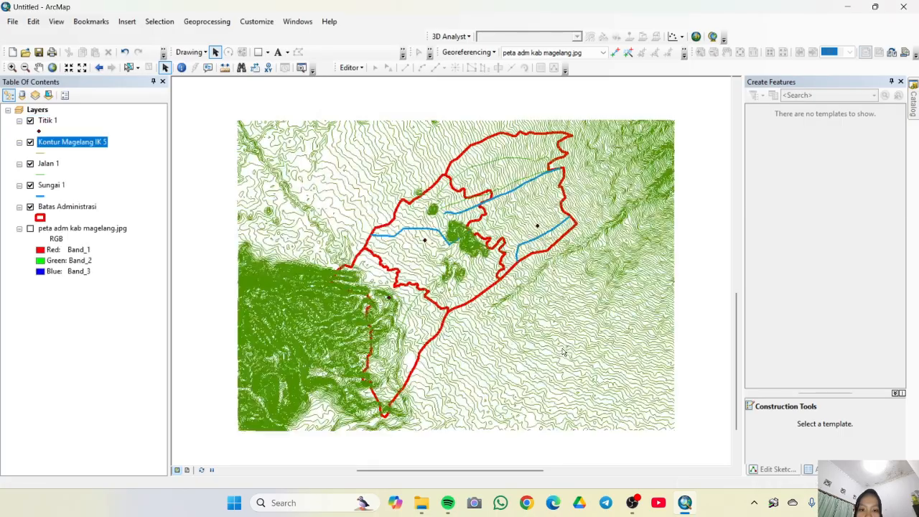
- Clip Kontur Magelang IK 5 to Batas Administrasi, saving the output as Clip Kontur Magelang IK 5.shp in DATA ACARA 2
{"action": "scroll", "coordinate": [501, 317], "scroll_direction": "down", "scroll_amount": 2}
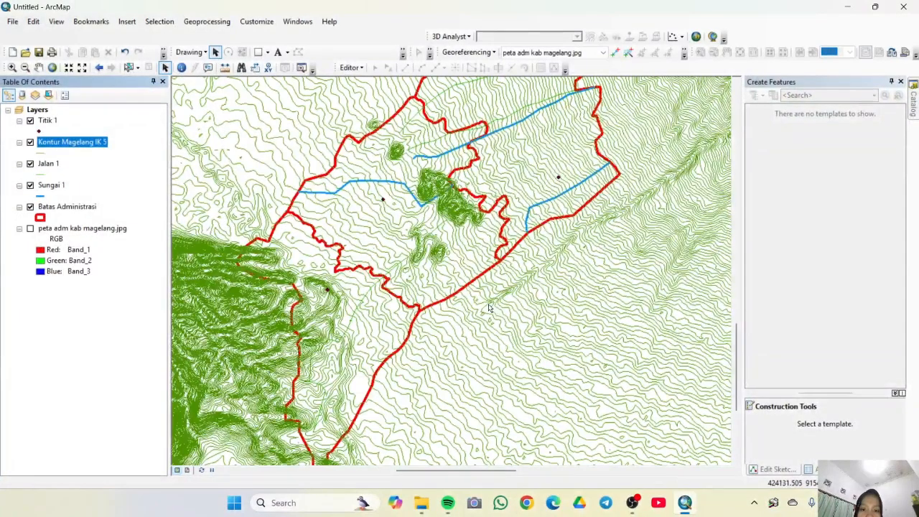
{"action": "left_click_drag", "start_coordinate": [486, 307], "coordinate": [539, 295]}
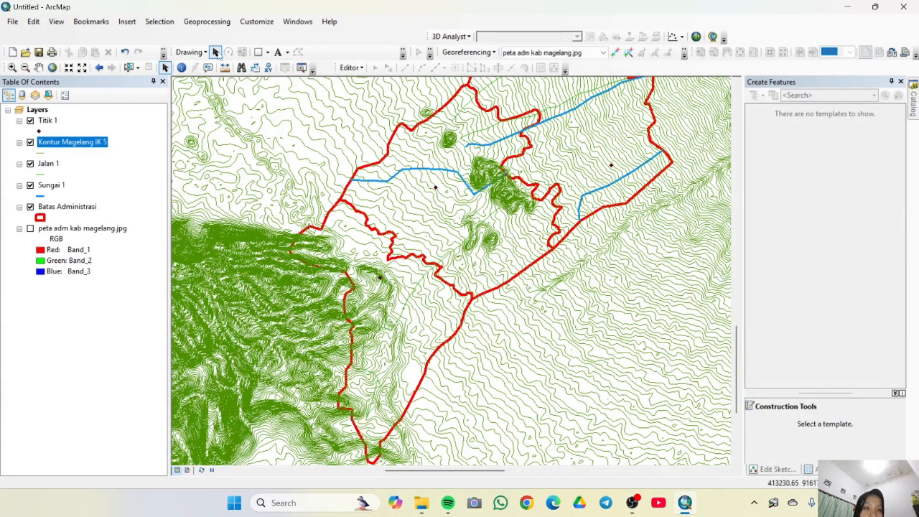
{"action": "left_click", "coordinate": [207, 22]}
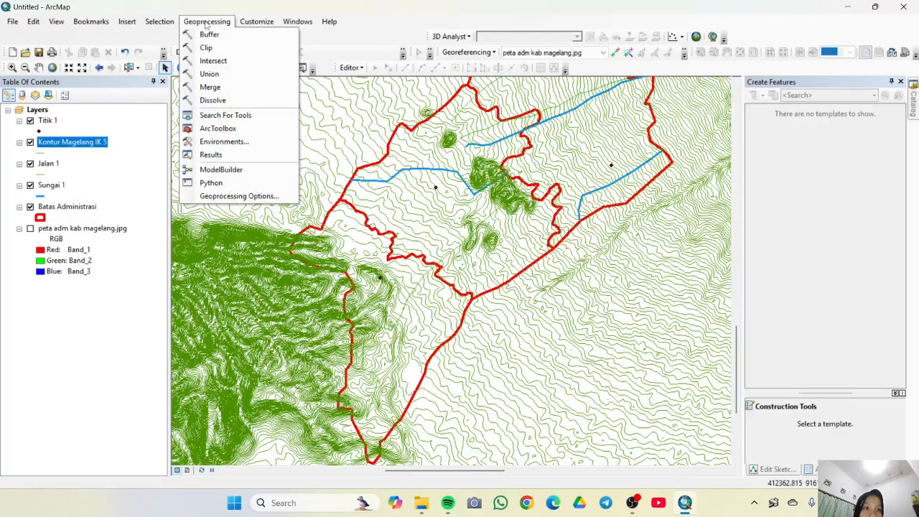
{"action": "mouse_move", "coordinate": [237, 25]}
{"action": "mouse_move", "coordinate": [207, 22]}
{"action": "left_click", "coordinate": [205, 46]}
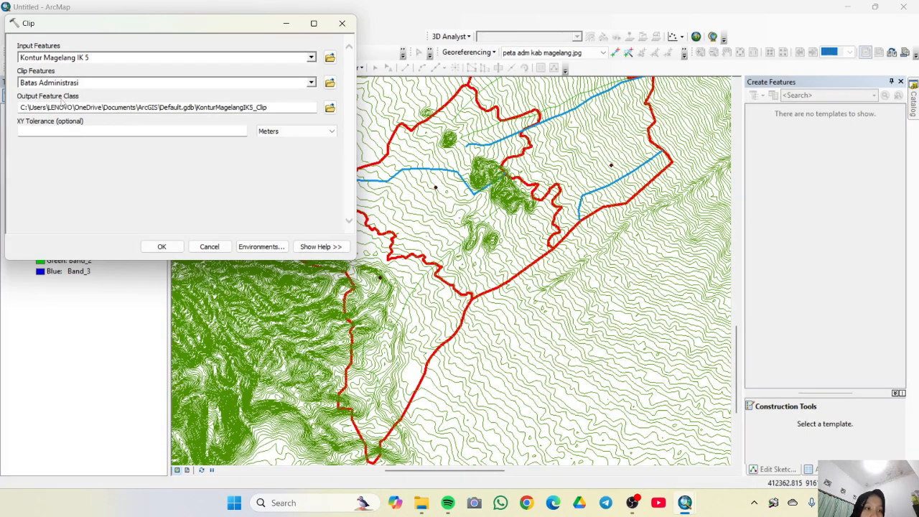
{"action": "left_click", "coordinate": [330, 108]}
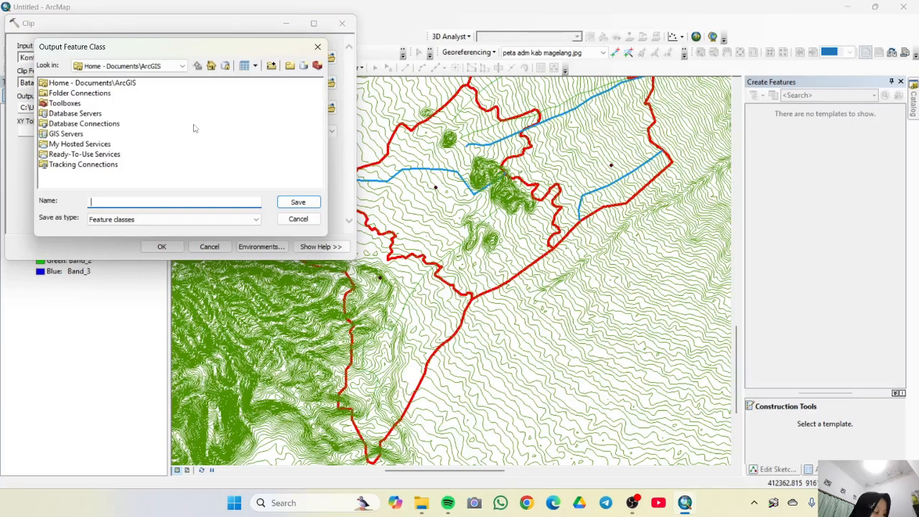
{"action": "left_click", "coordinate": [317, 46]}
{"action": "left_click", "coordinate": [330, 108]}
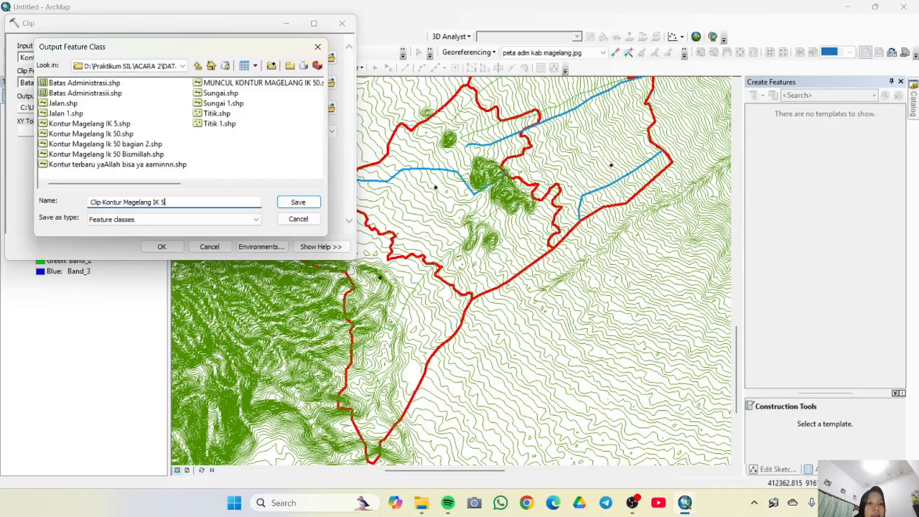
{"action": "left_click", "coordinate": [302, 205]}
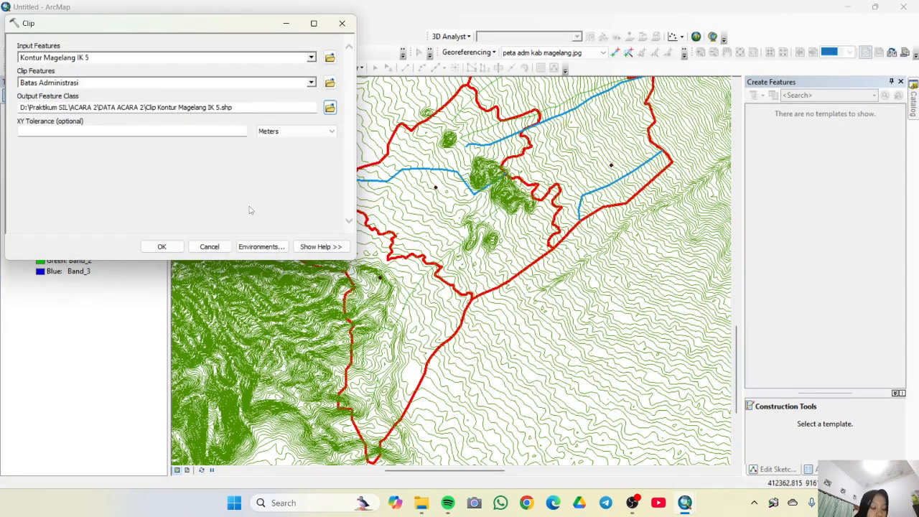
{"action": "left_click", "coordinate": [162, 246]}
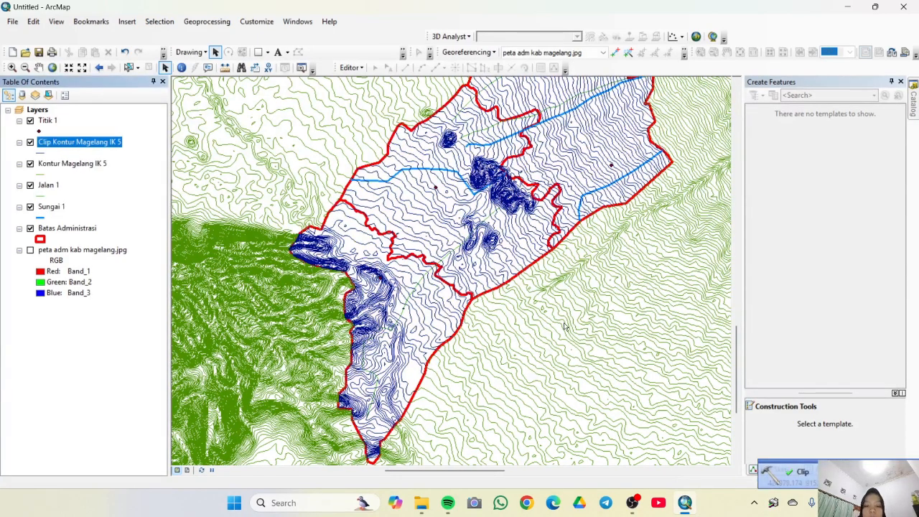
- Hide the unclipped Kontur Magelang IK 5 layer
{"action": "scroll", "coordinate": [533, 323], "scroll_direction": "up", "scroll_amount": 2}
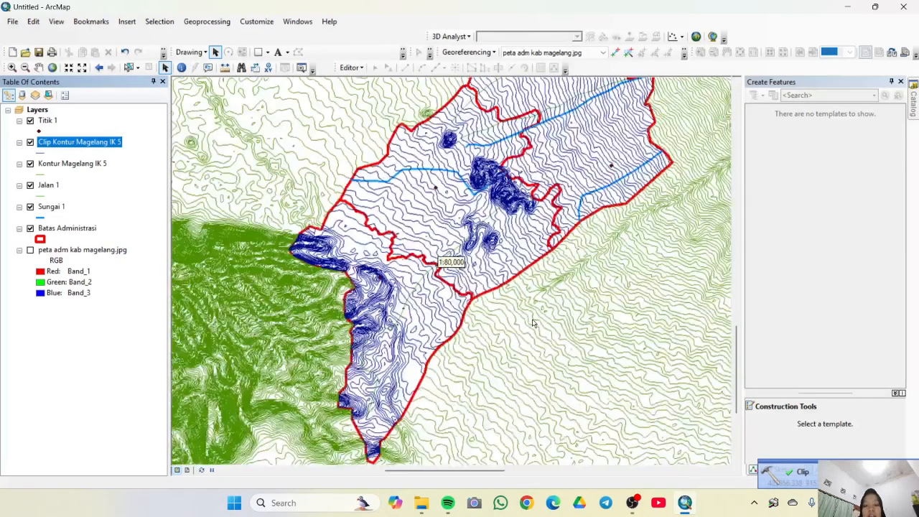
{"action": "left_click_drag", "start_coordinate": [564, 282], "coordinate": [528, 313]}
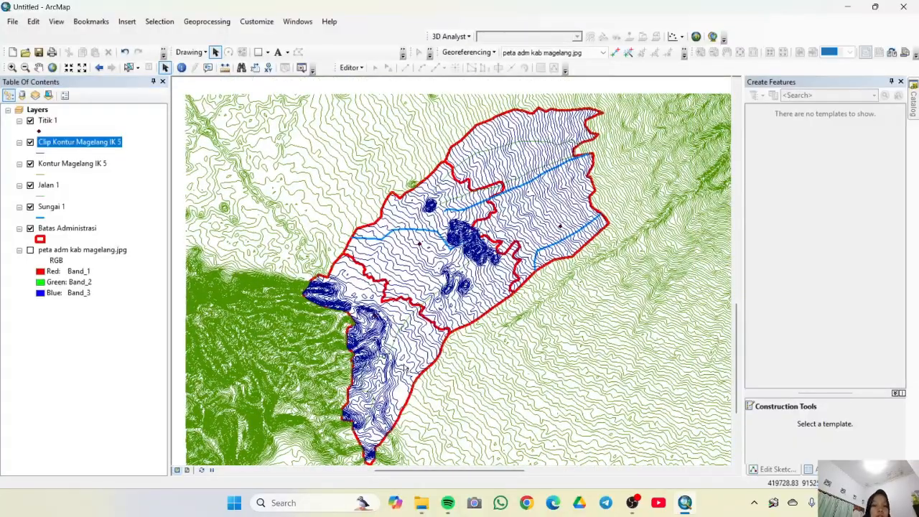
{"action": "left_click", "coordinate": [29, 163]}
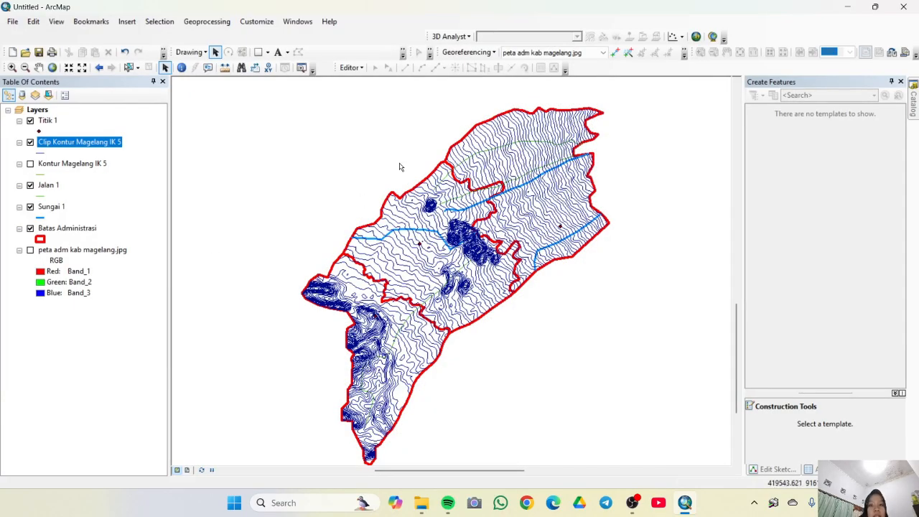
- Add a Short Integer field named IK to the attribute table of Clip Kontur Magelang IK 5
{"action": "right_click", "coordinate": [107, 147]}
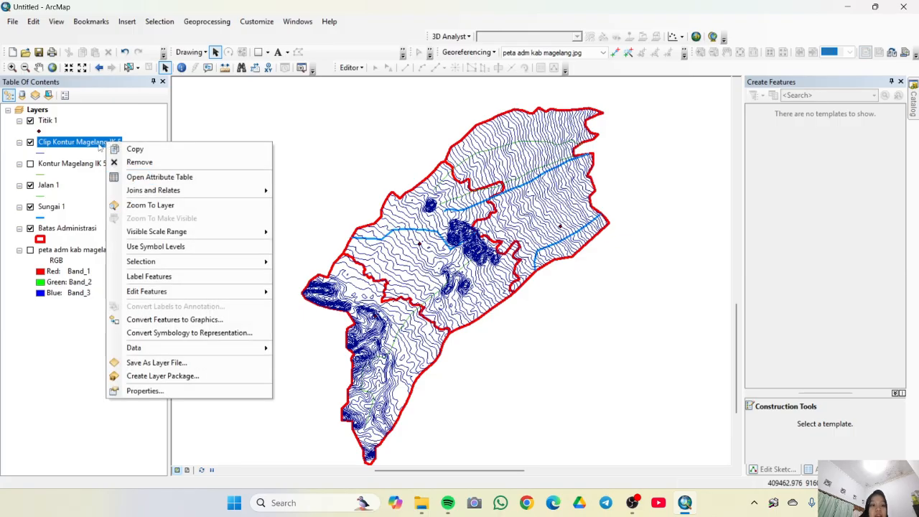
{"action": "left_click", "coordinate": [134, 177]}
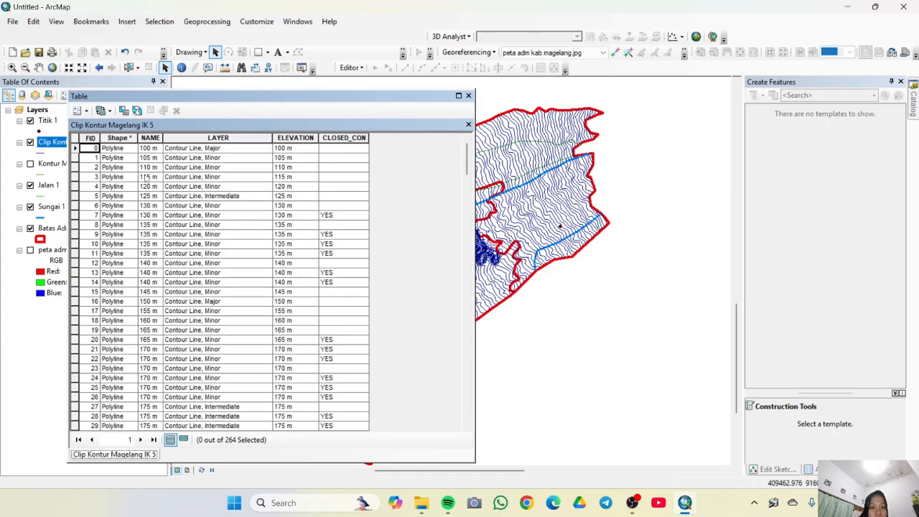
{"action": "left_click", "coordinate": [81, 110]}
{"action": "left_click", "coordinate": [97, 204]}
{"action": "type", "text": "IK"}
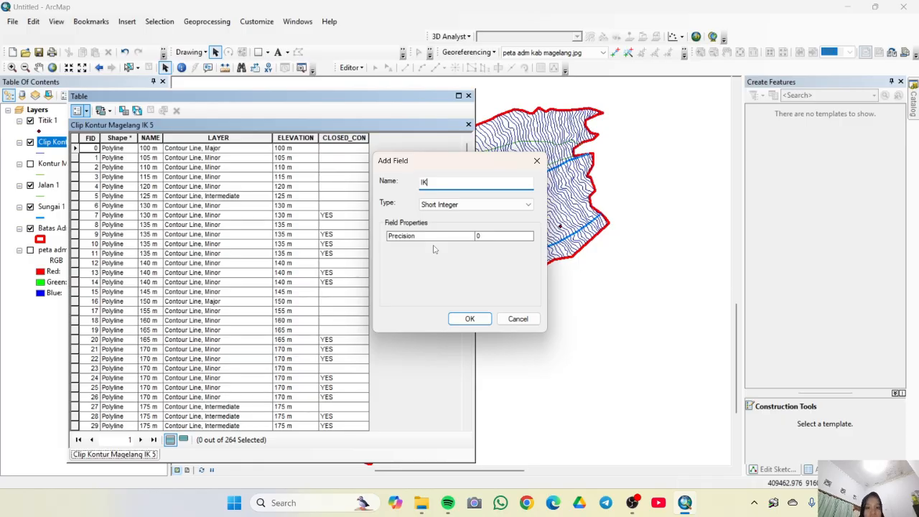
{"action": "left_click", "coordinate": [469, 319]}
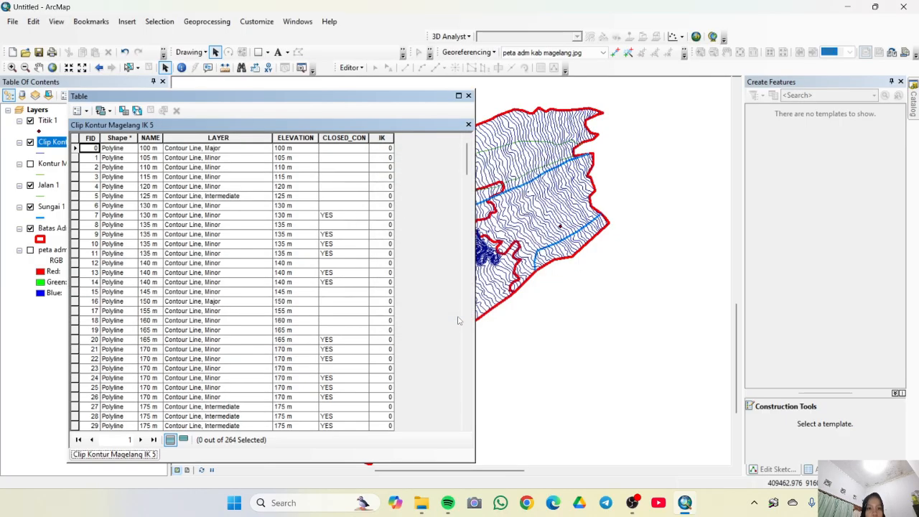
- Calculate the IK field of the clipped contours with a MOD expression outside an edit session, and close the table
{"action": "left_click", "coordinate": [382, 138]}
{"action": "right_click", "coordinate": [382, 138]}
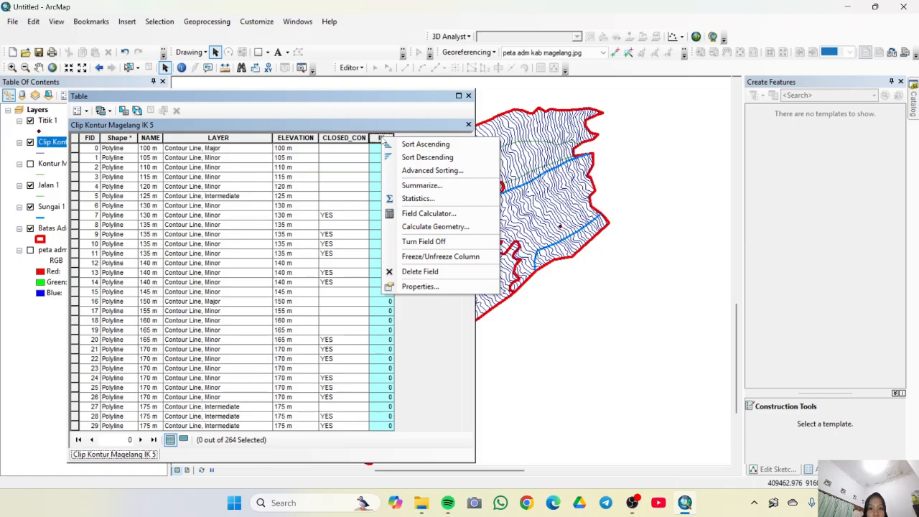
{"action": "left_click", "coordinate": [429, 214]}
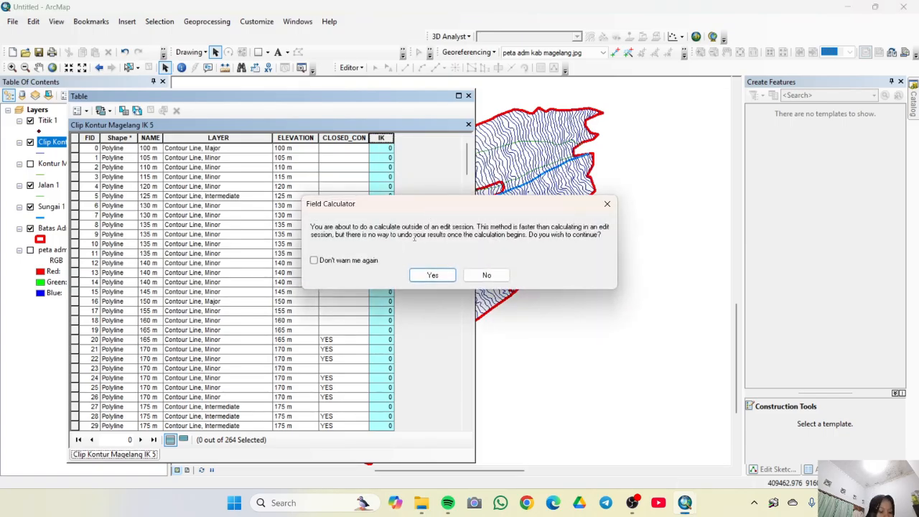
{"action": "left_click", "coordinate": [432, 275]}
{"action": "double_click", "coordinate": [350, 182]}
{"action": "type", "text": "MOD"}
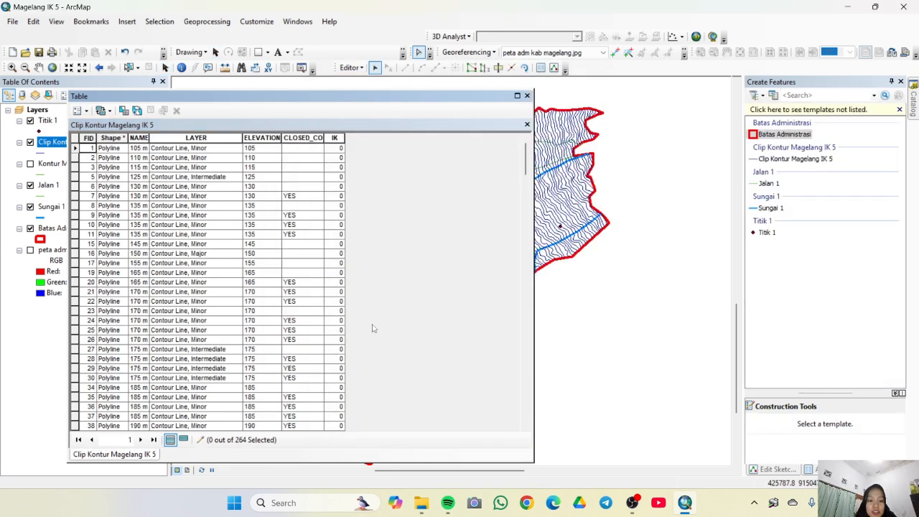
{"action": "left_click", "coordinate": [527, 96]}
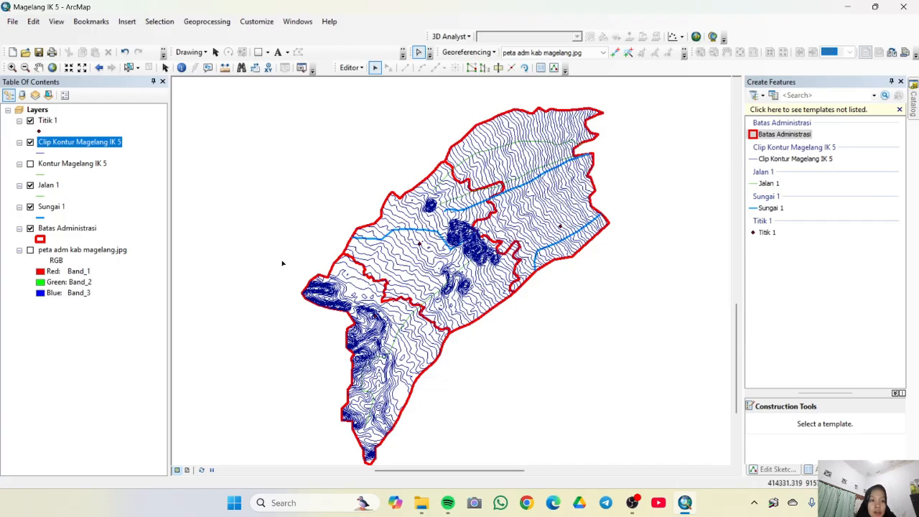
{"action": "right_click", "coordinate": [75, 228]}
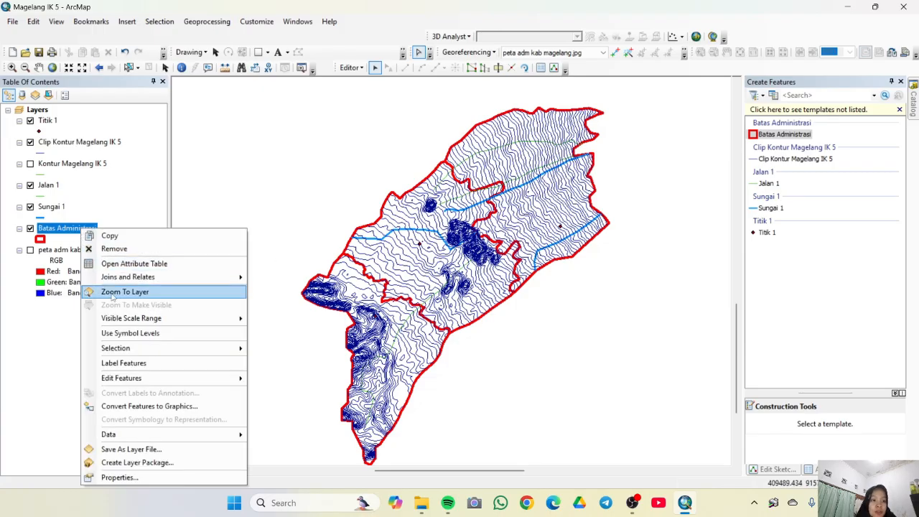
{"action": "left_click", "coordinate": [138, 263]}
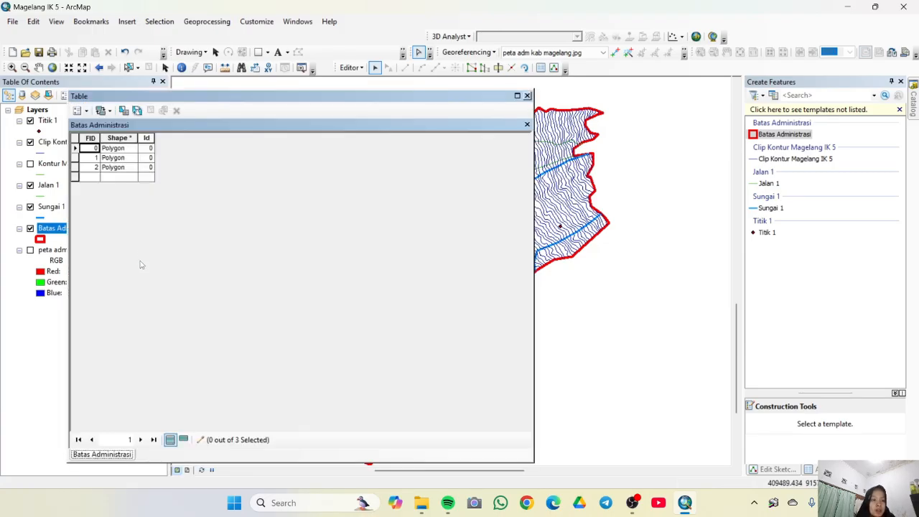
{"action": "left_click", "coordinate": [79, 110]}
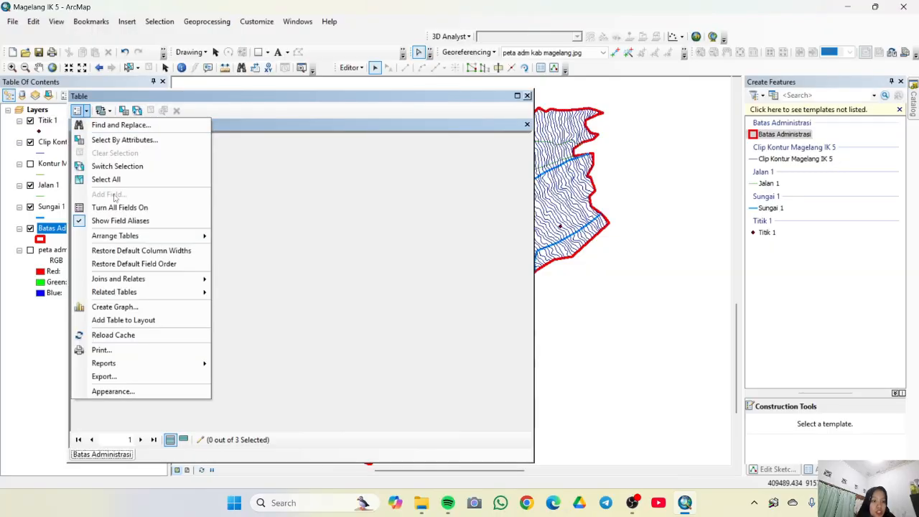
{"action": "left_click", "coordinate": [87, 112]}
{"action": "left_click", "coordinate": [87, 113]}
{"action": "left_click", "coordinate": [86, 112]}
{"action": "left_click", "coordinate": [87, 112]}
{"action": "left_click", "coordinate": [86, 112]}
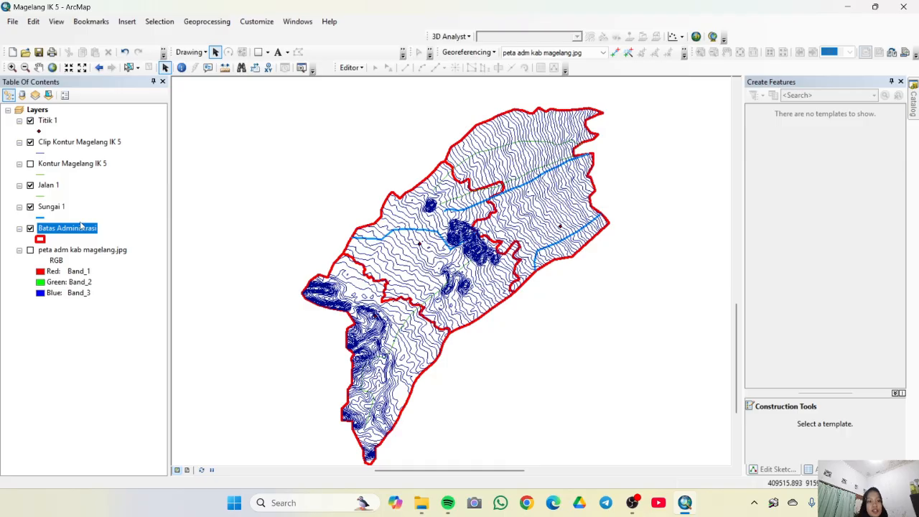
- Add a Text field named PL to the attribute table of Batas Administrasi
{"action": "right_click", "coordinate": [56, 230]}
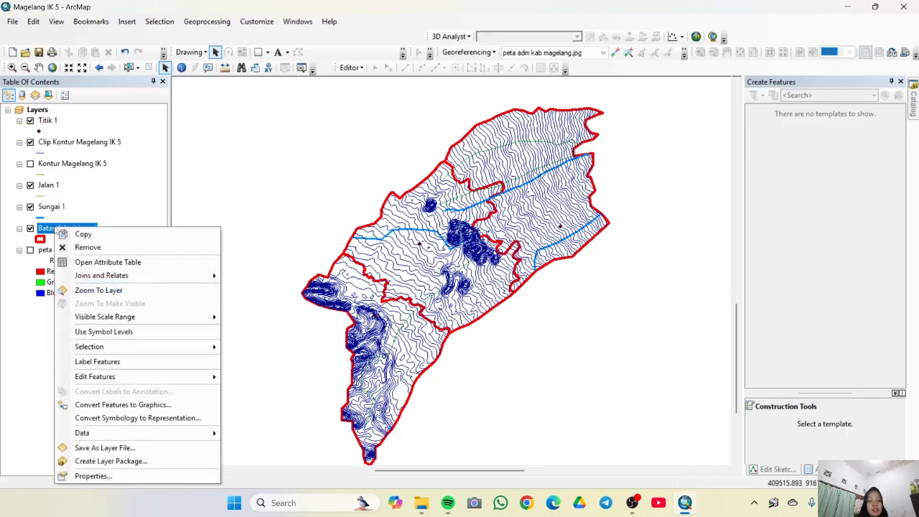
{"action": "left_click", "coordinate": [93, 262]}
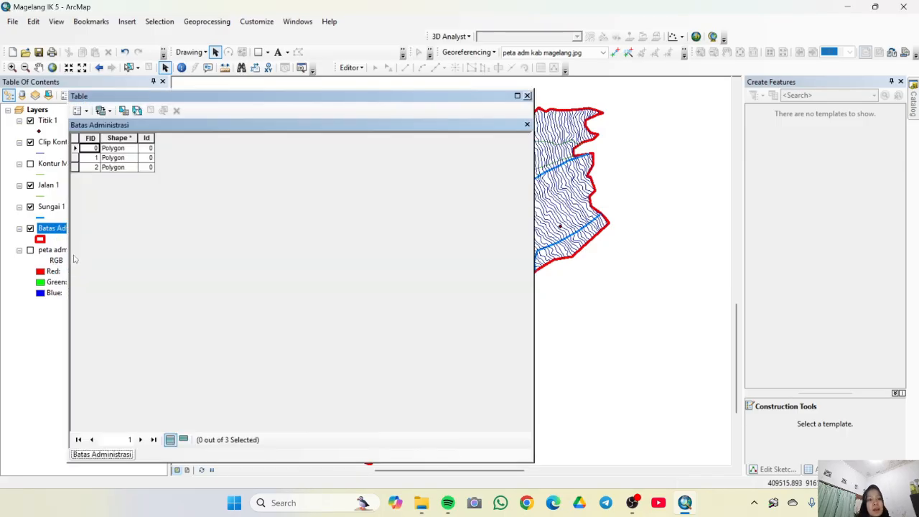
{"action": "left_click", "coordinate": [78, 110]}
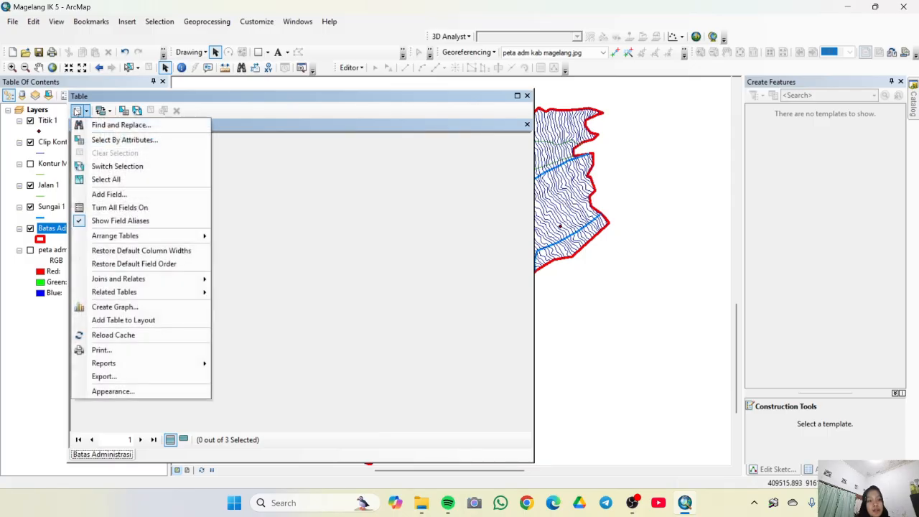
{"action": "left_click", "coordinate": [108, 195]}
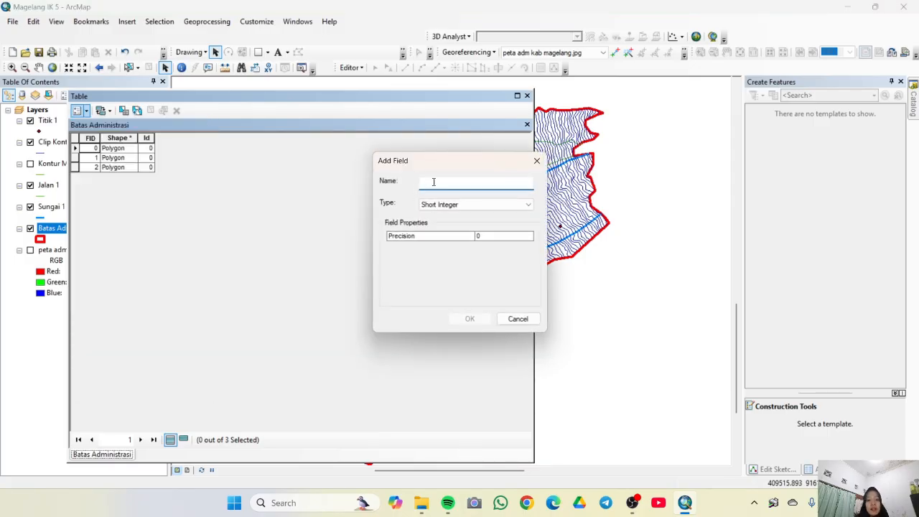
{"action": "type", "text": "PL"}
{"action": "left_click", "coordinate": [467, 206]}
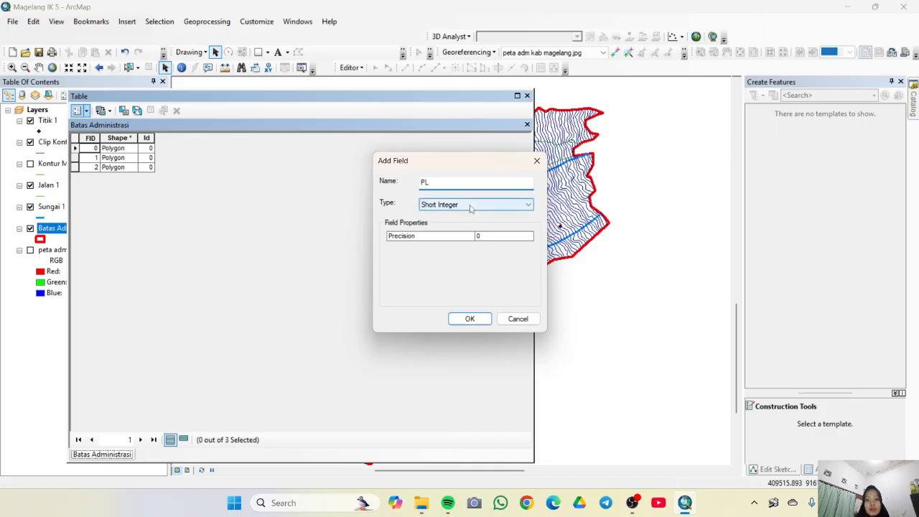
{"action": "left_click", "coordinate": [446, 246]}
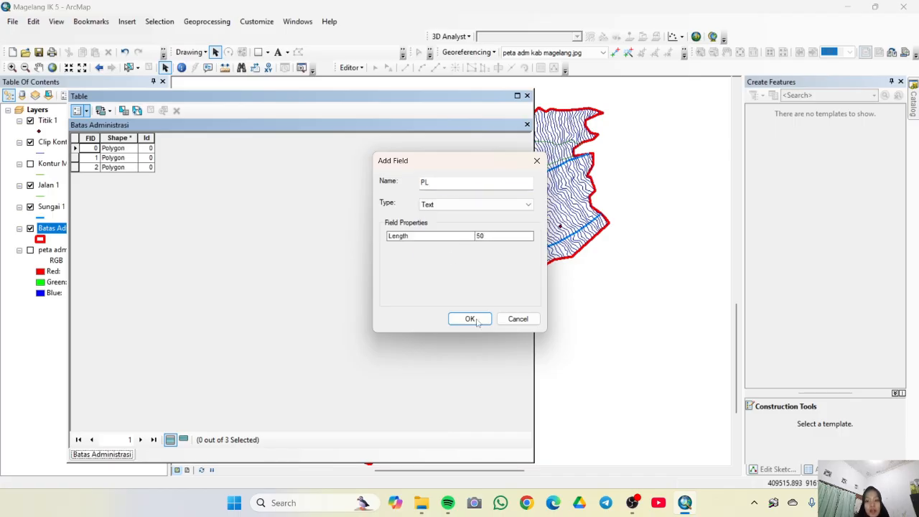
{"action": "left_click", "coordinate": [471, 319]}
{"action": "left_click", "coordinate": [186, 150]}
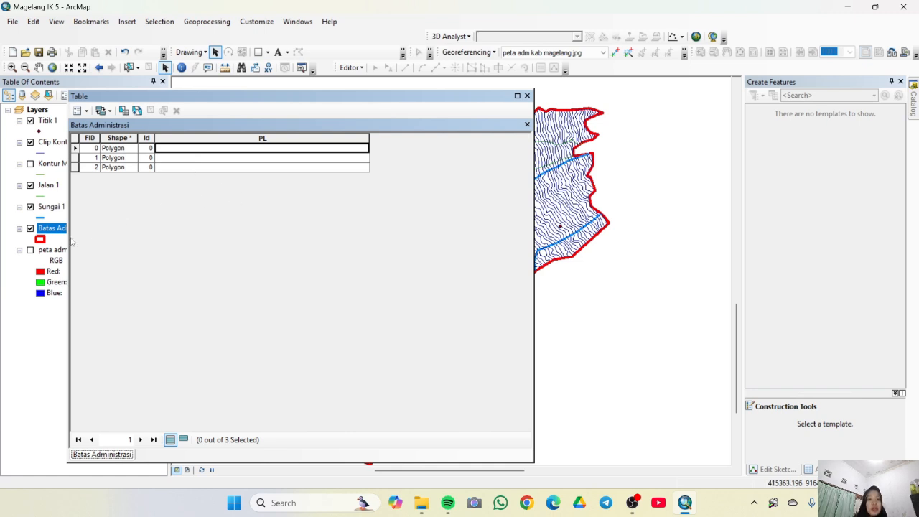
{"action": "right_click", "coordinate": [50, 231]}
{"action": "left_click", "coordinate": [69, 477]}
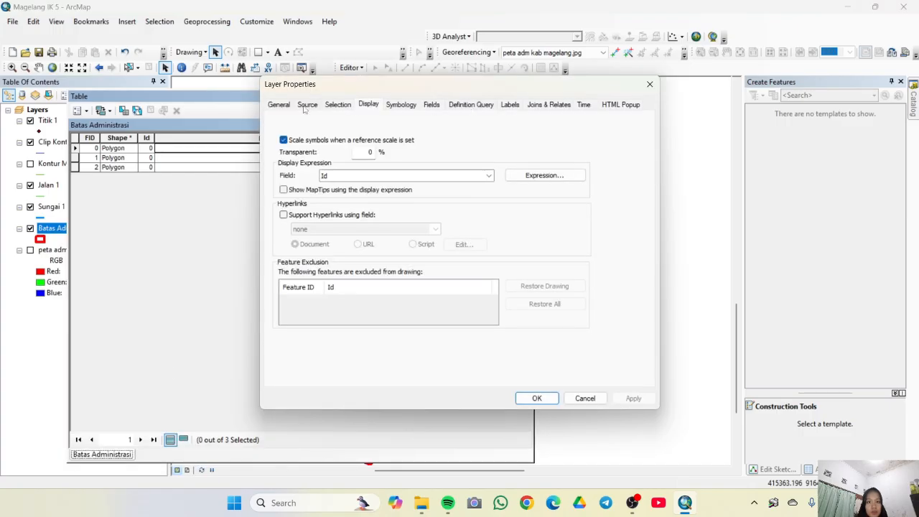
{"action": "left_click", "coordinate": [650, 84]}
{"action": "right_click", "coordinate": [52, 229]}
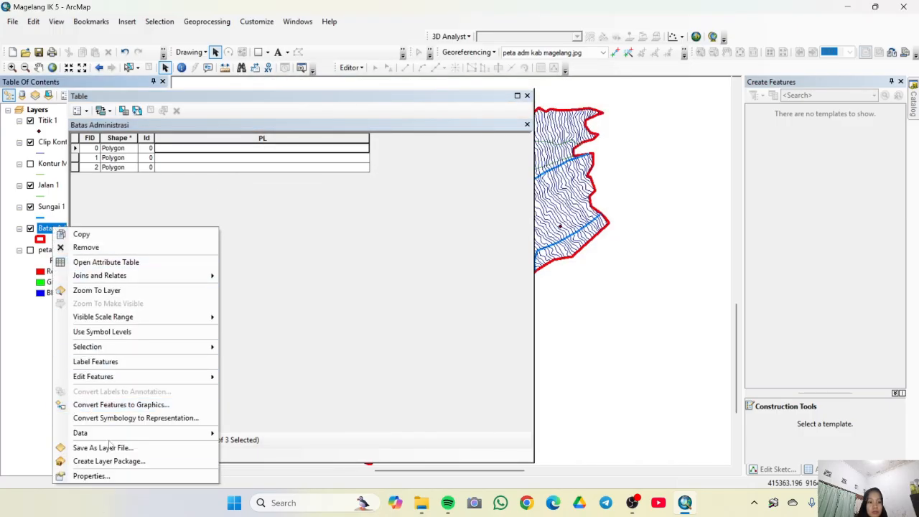
{"action": "left_click", "coordinate": [189, 215]}
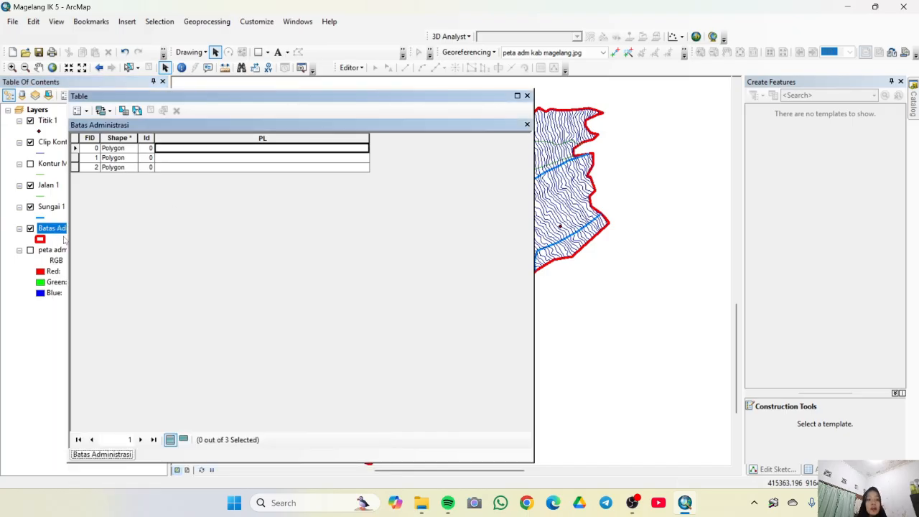
- Start editing Batas Administrasi and fill the PL field of its three records with Sawah Tadah Hujan, Ladang and Semak Belukar
{"action": "right_click", "coordinate": [54, 231]}
{"action": "mouse_move", "coordinate": [189, 378]}
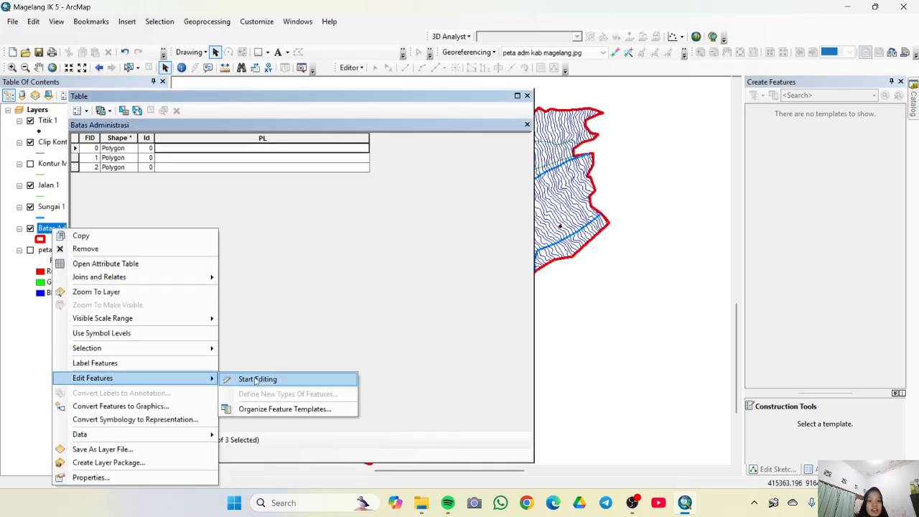
{"action": "left_click", "coordinate": [255, 380]}
{"action": "left_click", "coordinate": [511, 378]}
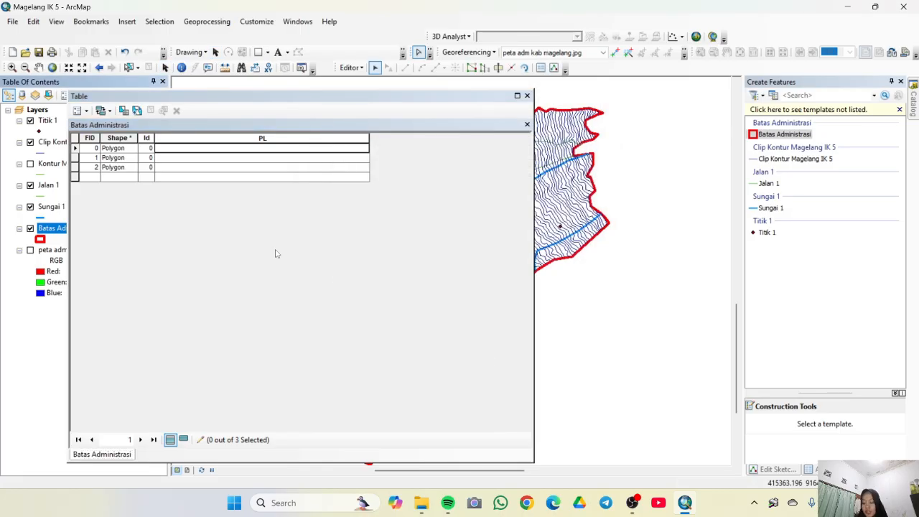
{"action": "left_click", "coordinate": [230, 148]}
{"action": "type", "text": "Sawah"}
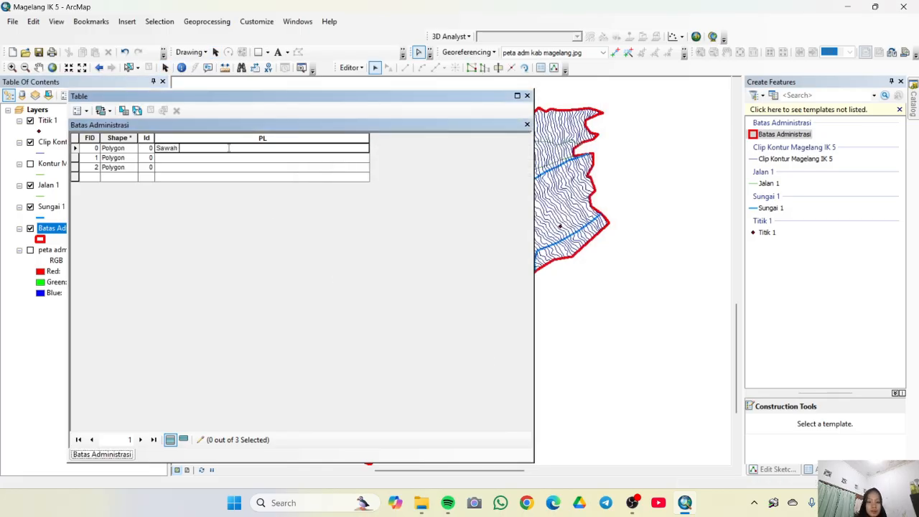
{"action": "type", "text": " Tadah Hujan"}
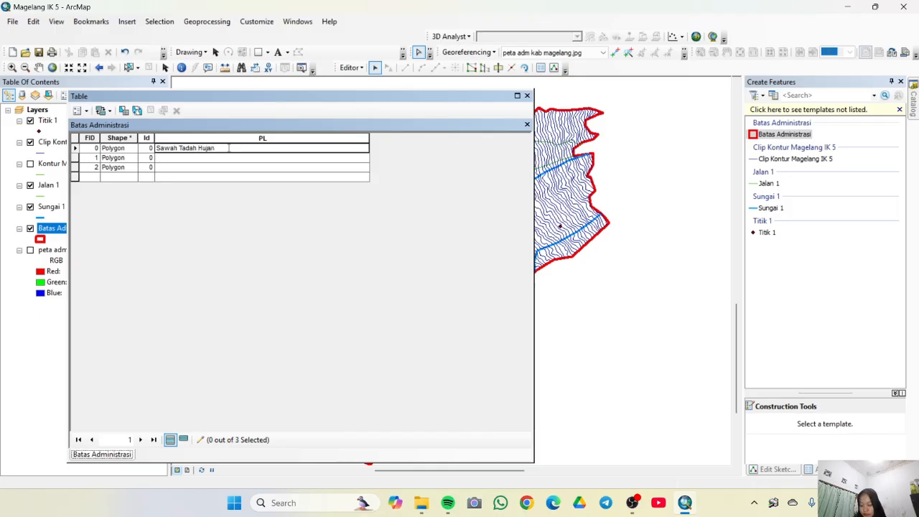
{"action": "left_click", "coordinate": [194, 158]}
{"action": "type", "text": "Ladang"}
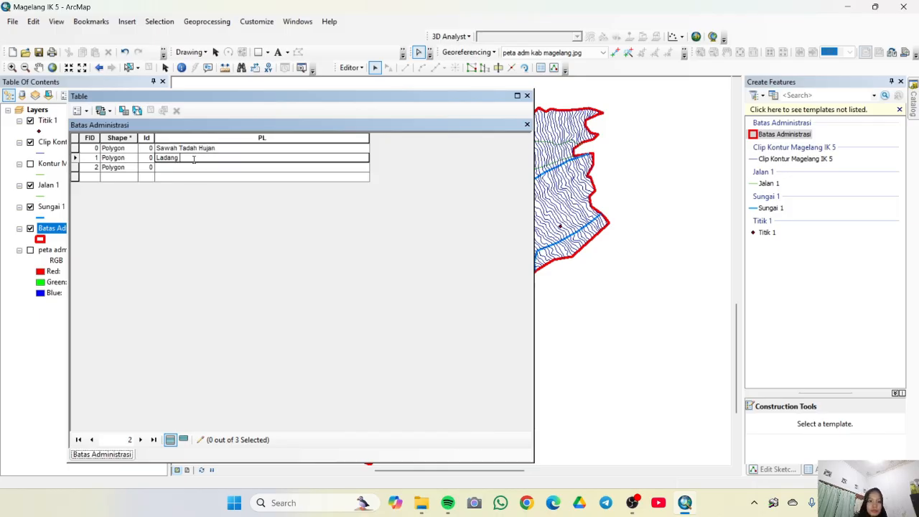
{"action": "left_click", "coordinate": [178, 168]}
{"action": "type", "text": "Sa"}
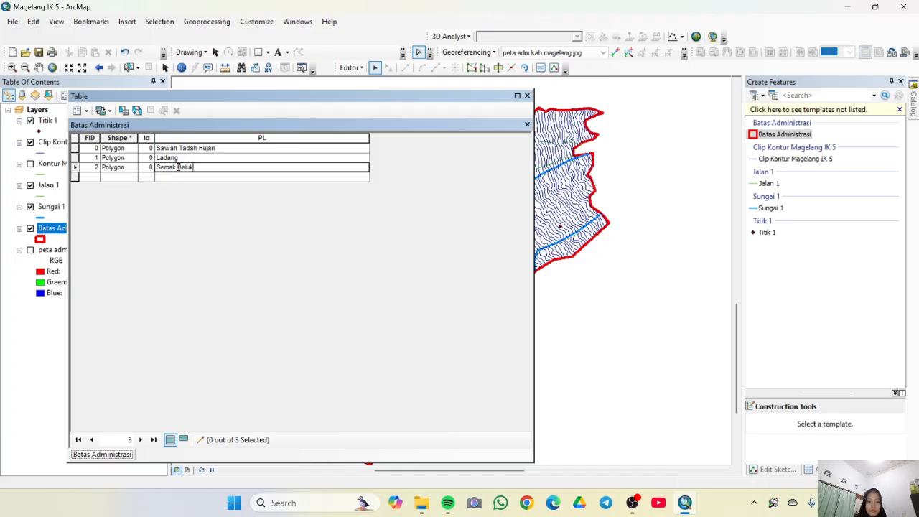
- Stop the edit session on Batas Administrasi, save the edits and close its attribute table
{"action": "left_click", "coordinate": [351, 69]}
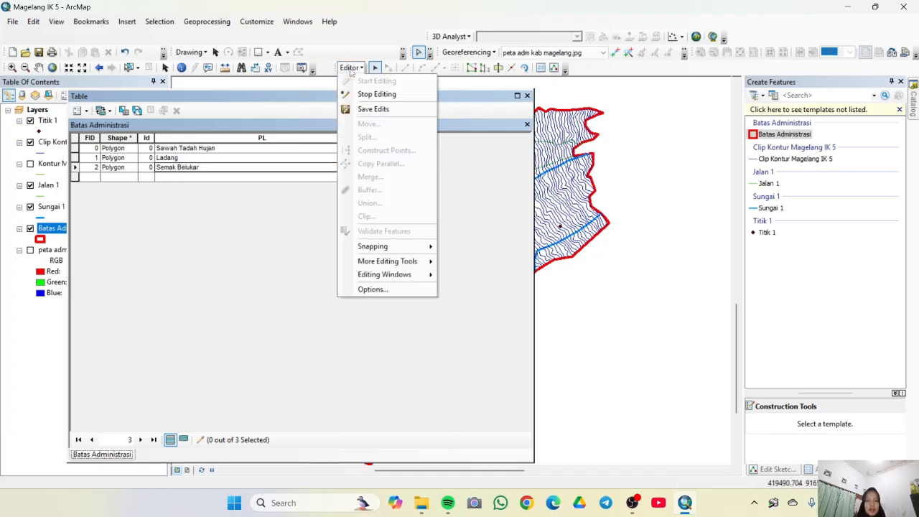
{"action": "left_click", "coordinate": [375, 94]}
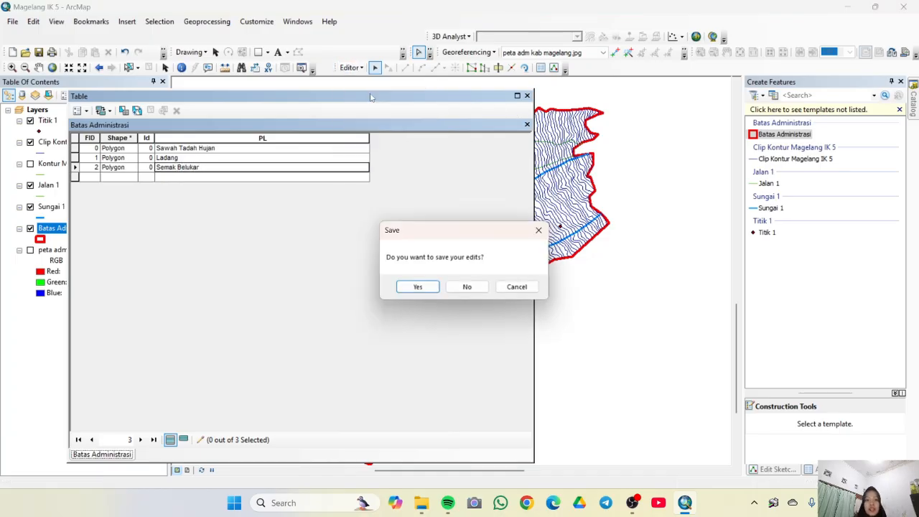
{"action": "left_click", "coordinate": [413, 286]}
{"action": "left_click", "coordinate": [527, 95]}
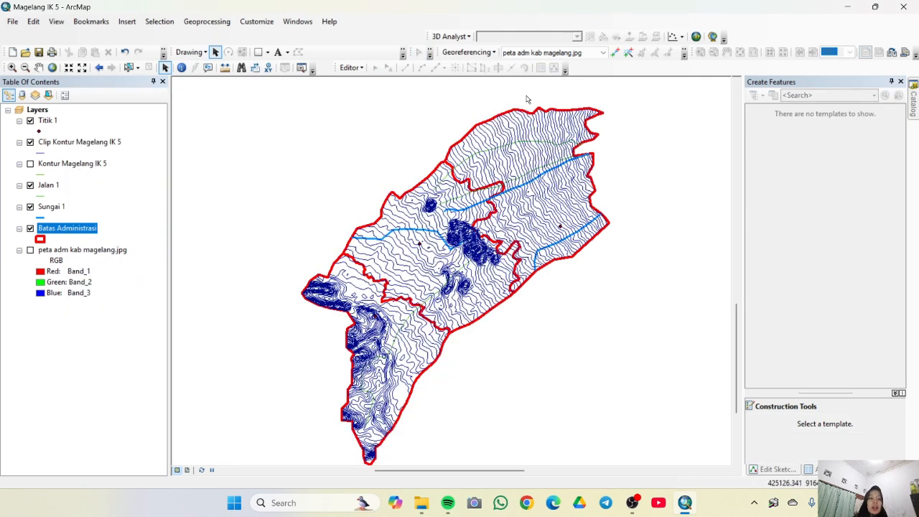
- Add a Text field named Keterangan to the attribute table of Sungai 1
{"action": "right_click", "coordinate": [61, 206]}
{"action": "left_click", "coordinate": [125, 240]}
{"action": "left_click", "coordinate": [81, 111]}
{"action": "left_click", "coordinate": [112, 194]}
{"action": "type", "text": "Keterangan"}
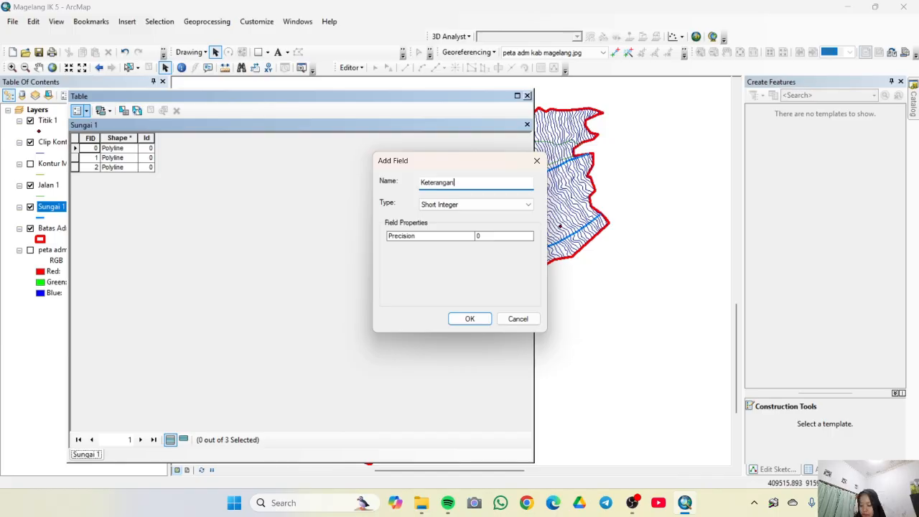
{"action": "left_click", "coordinate": [98, 238]}
{"action": "left_click", "coordinate": [81, 111]}
{"action": "left_click", "coordinate": [109, 194]}
{"action": "type", "text": "Keterangan"}
{"action": "left_click", "coordinate": [466, 205]}
{"action": "left_click", "coordinate": [452, 249]}
{"action": "left_click", "coordinate": [469, 318]}
- Start editing Sungai 1 and fill Keterangan with Sungai Permanen, Sungai Musiman and Sungai Periodik for its three records
{"action": "right_click", "coordinate": [54, 205]}
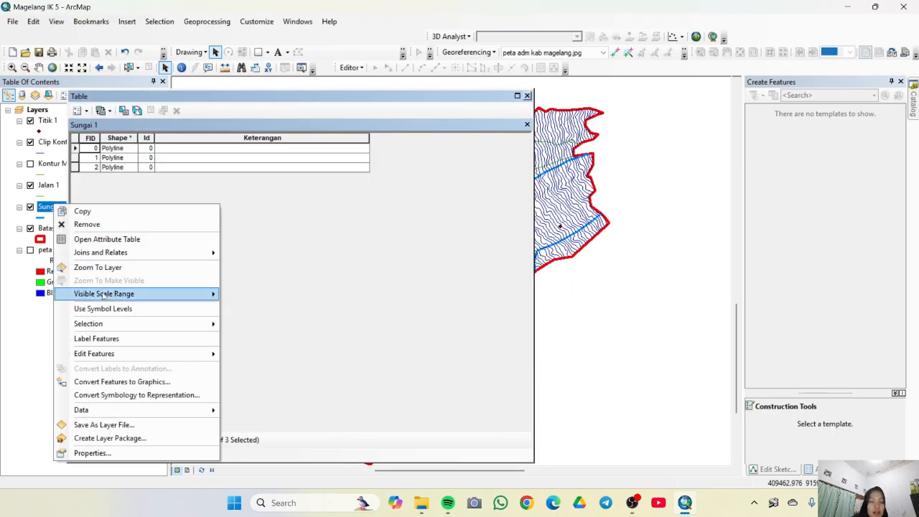
{"action": "mouse_move", "coordinate": [107, 354]}
{"action": "left_click", "coordinate": [256, 356]}
{"action": "left_click", "coordinate": [217, 149]}
{"action": "type", "text": "Sungai Permanen"}
{"action": "left_click", "coordinate": [196, 158]}
{"action": "type", "text": "Sungai M"}
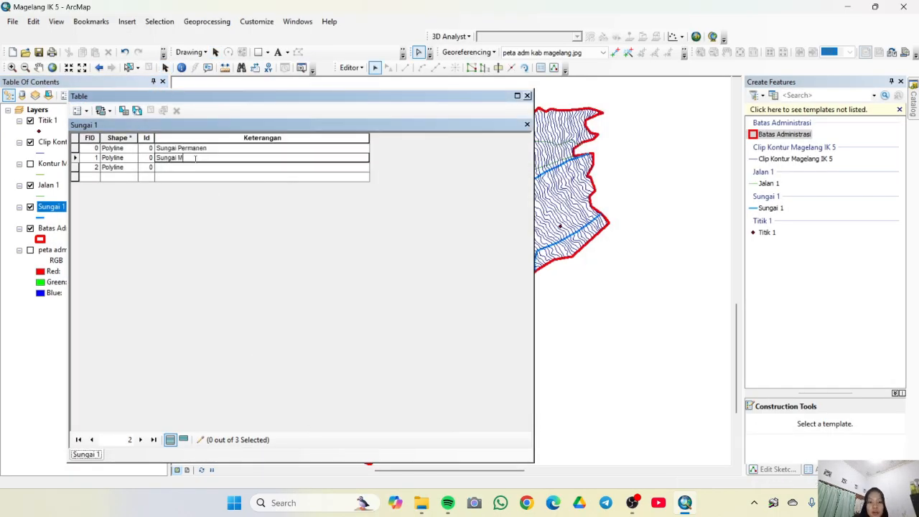
{"action": "type", "text": "usiman"}
{"action": "left_click", "coordinate": [186, 168]}
{"action": "type", "text": "SUngai Periodik"}
- Stop the edit session on Sungai 1, save the edits and close its attribute table
{"action": "left_click", "coordinate": [351, 67]}
{"action": "left_click", "coordinate": [369, 92]}
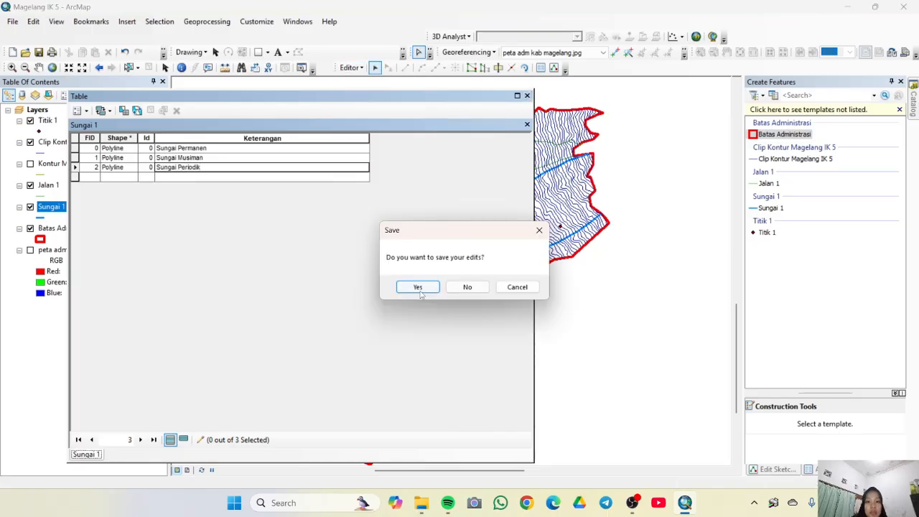
{"action": "left_click", "coordinate": [419, 289]}
{"action": "left_click", "coordinate": [527, 96]}
- Open the attribute table of Jalan 1 and add a field named Keterangan
{"action": "right_click", "coordinate": [52, 185]}
{"action": "left_click", "coordinate": [107, 219]}
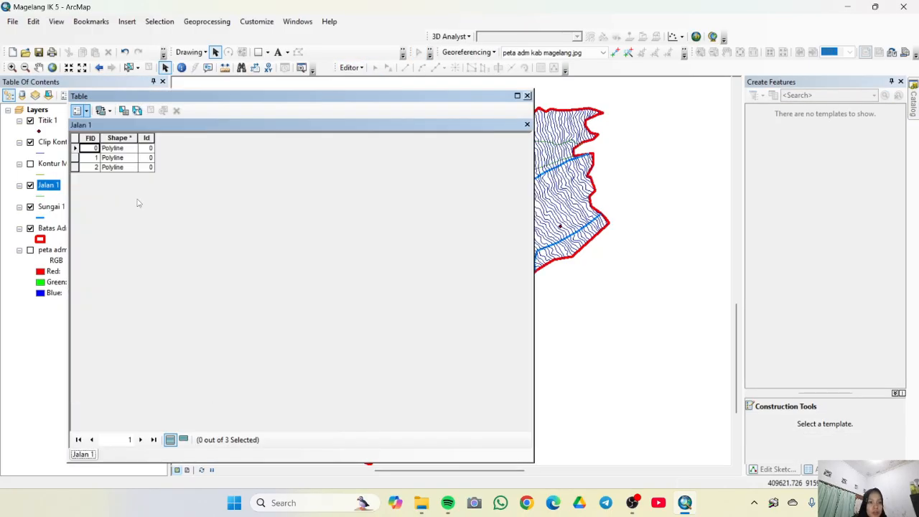
- Start editing Jalan 1 and fill Keterangan with Jalan, Jalan Arteri and Jalan Setapak for its three records
{"action": "right_click", "coordinate": [56, 185]}
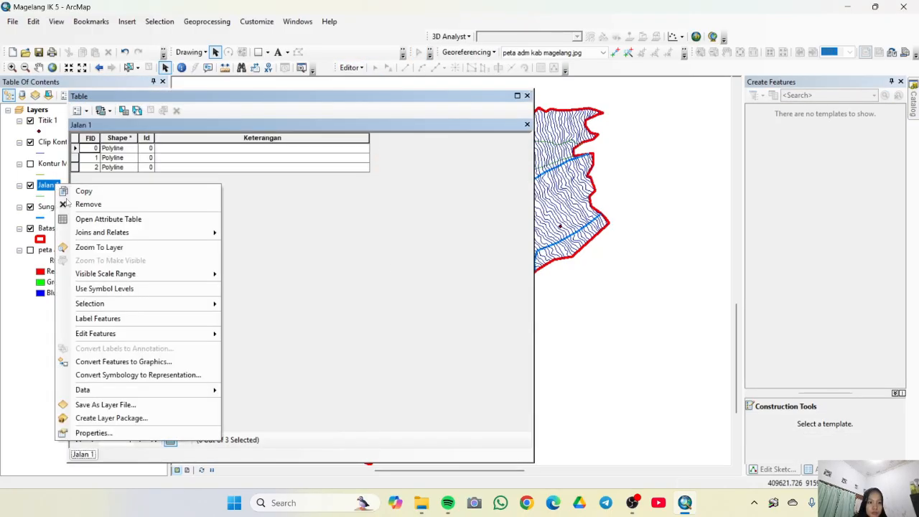
{"action": "left_click", "coordinate": [233, 334]}
{"action": "left_click", "coordinate": [529, 378]}
{"action": "left_click", "coordinate": [188, 149]}
{"action": "type", "text": "Jalan"}
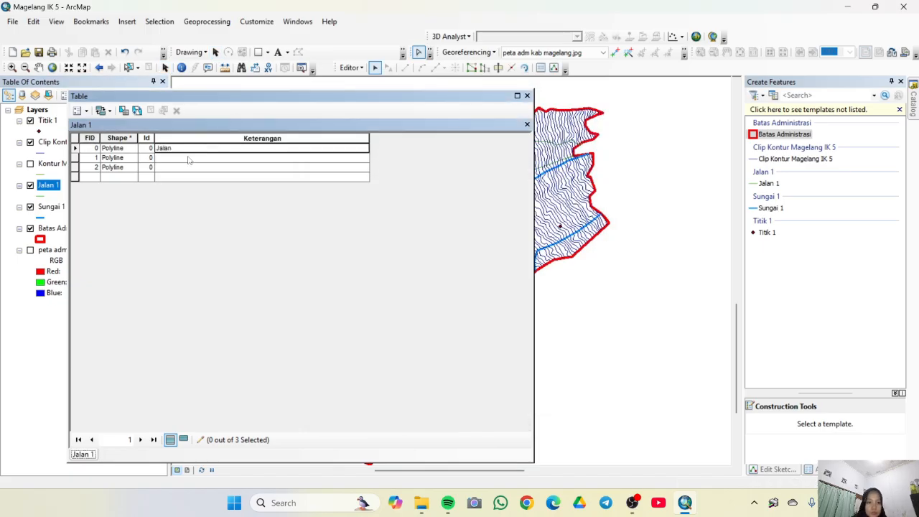
{"action": "left_click", "coordinate": [187, 158]}
{"action": "type", "text": "Jalan Arteri"}
{"action": "left_click", "coordinate": [179, 168]}
{"action": "type", "text": "Jalan Setapak"}
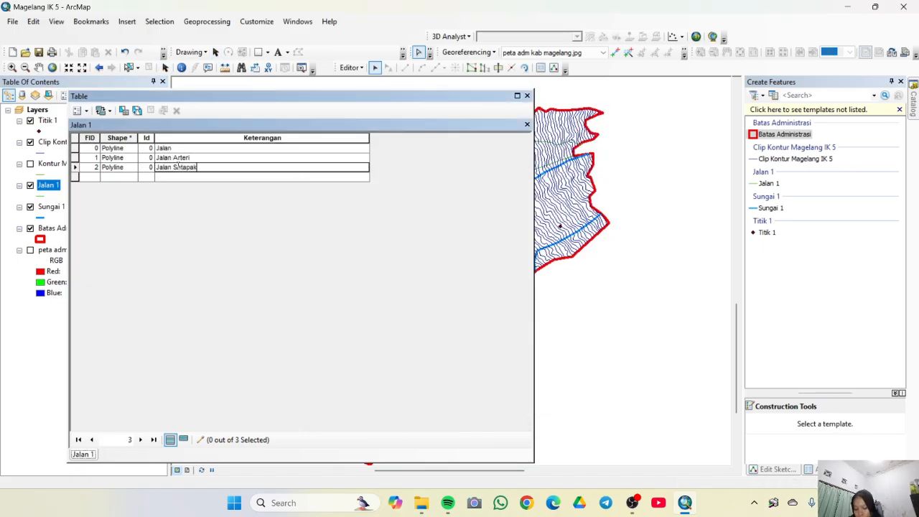
- Change Keterangan in Jalan 1 to Jalan Kolektor for the second record and Jalan Arteri for the first, and stop editing
{"action": "left_click", "coordinate": [197, 158]}
{"action": "key", "text": "BackSpace"}
{"action": "key", "text": "BackSpace"}
{"action": "key", "text": "BackSpace"}
{"action": "key", "text": "BackSpace"}
{"action": "key", "text": "BackSpace"}
{"action": "key", "text": "BackSpace"}
{"action": "type", "text": "Kolektor"}
{"action": "left_click", "coordinate": [183, 149]}
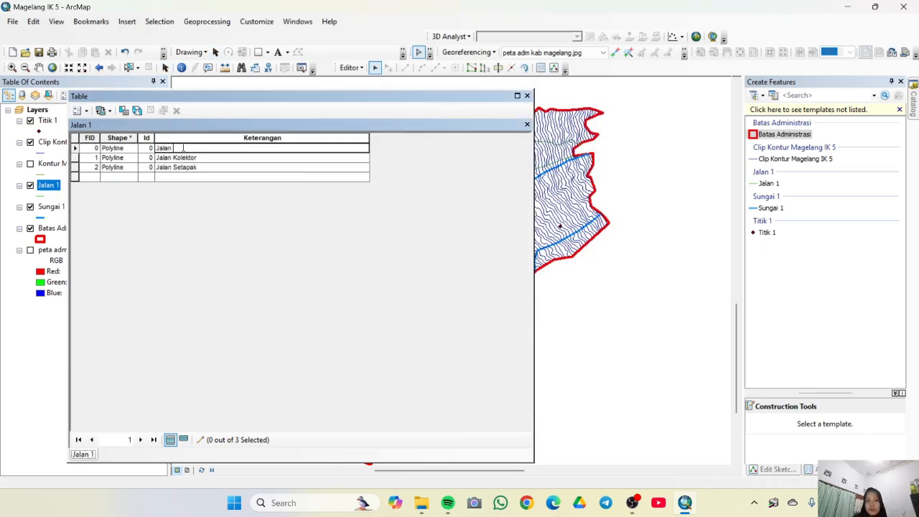
{"action": "type", "text": "Arteri"}
{"action": "left_click", "coordinate": [351, 67]}
{"action": "left_click", "coordinate": [367, 99]}
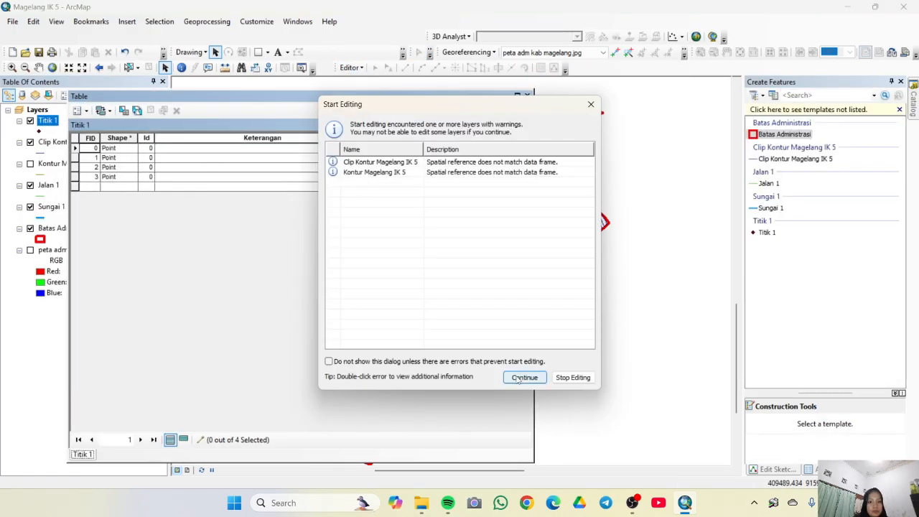
- Fill the Keterangan field of Titik 1 with Kantor Lurah, Kantor Camat, Sekolah and Puskesmas for its four records
{"action": "type", "text": "Kantor Lu"}
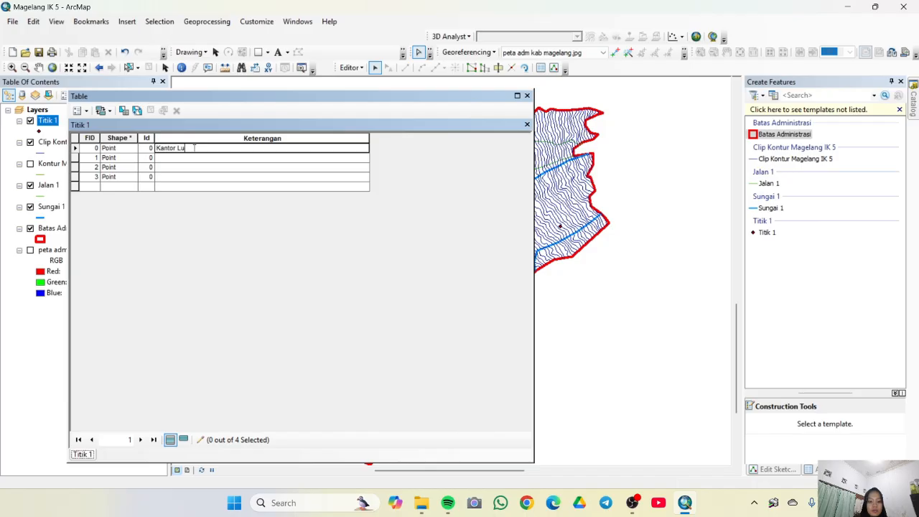
{"action": "type", "text": "rah"}
{"action": "key", "text": "Return"}
{"action": "type", "text": "Kantor Camat"}
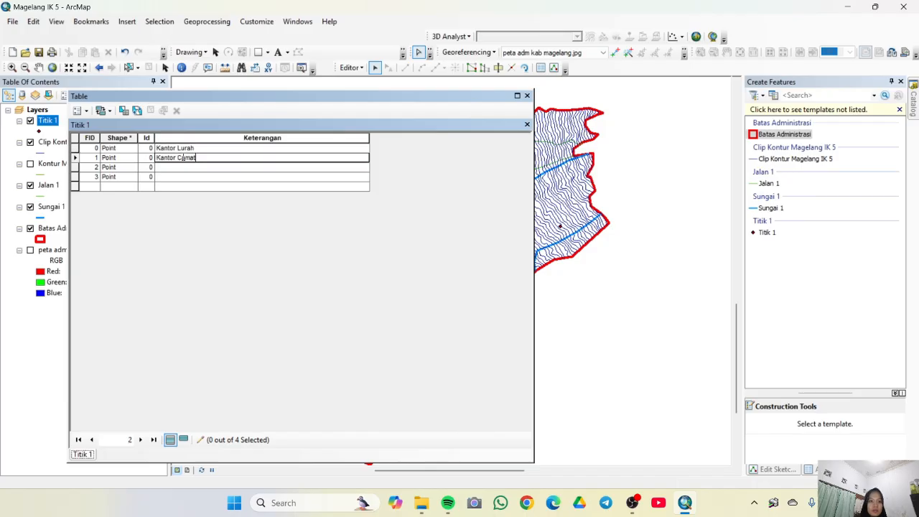
{"action": "key", "text": "Return"}
{"action": "type", "text": "Sekolah"}
{"action": "key", "text": "Return"}
{"action": "type", "text": "Puskesmas"}
- Stop the edit session on Titik 1, save the edits and close its attribute table
{"action": "left_click", "coordinate": [351, 68]}
{"action": "left_click", "coordinate": [377, 94]}
{"action": "left_click", "coordinate": [419, 287]}
{"action": "left_click", "coordinate": [527, 96]}
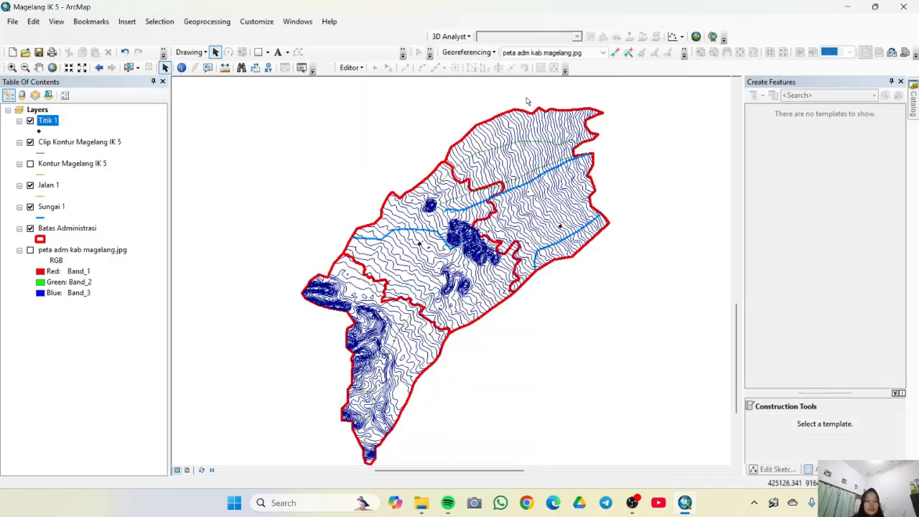
- Symbolize the Clip Kontur Magelang IK 5 layer by unique values of the IK field and add all values
{"action": "left_click", "coordinate": [95, 144]}
{"action": "right_click", "coordinate": [96, 144]}
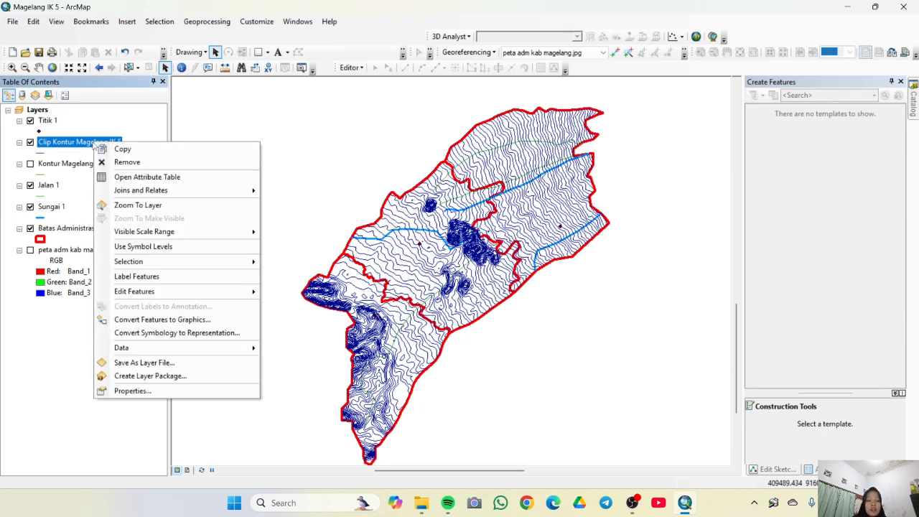
{"action": "left_click", "coordinate": [191, 391]}
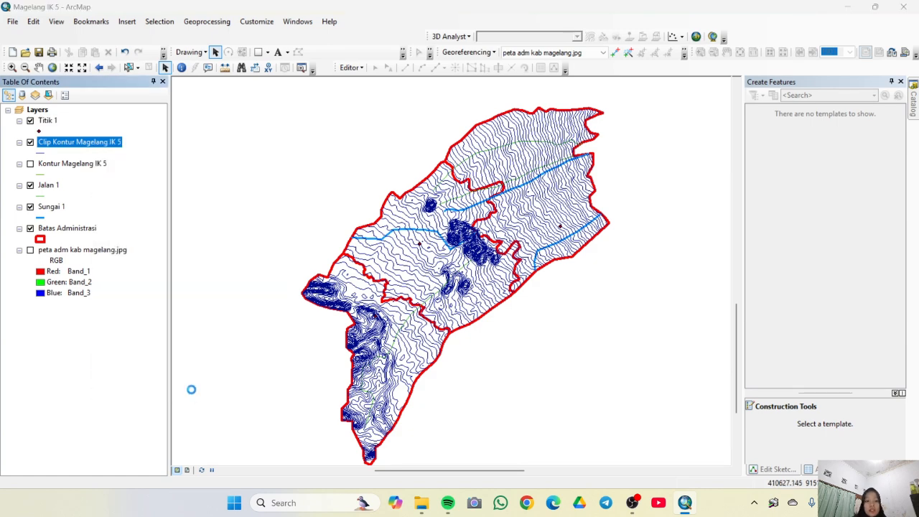
{"action": "left_click", "coordinate": [397, 106]}
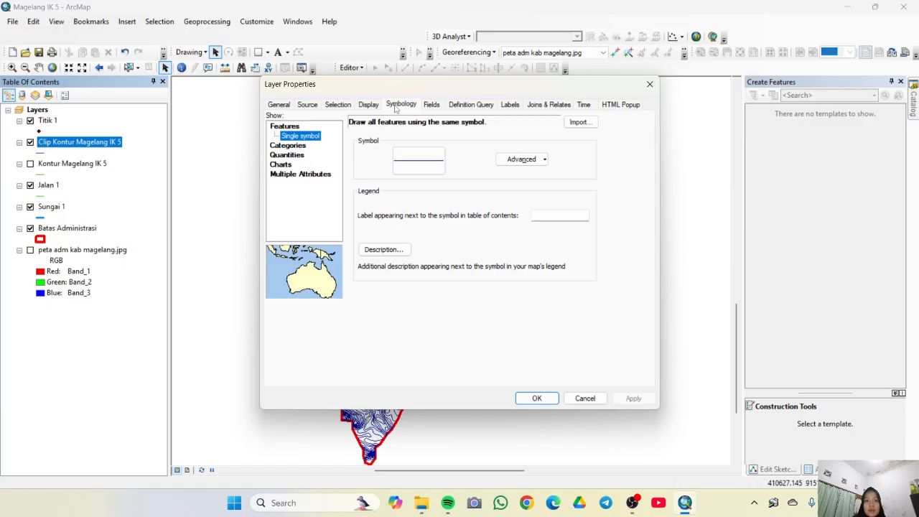
{"action": "left_click", "coordinate": [286, 146]}
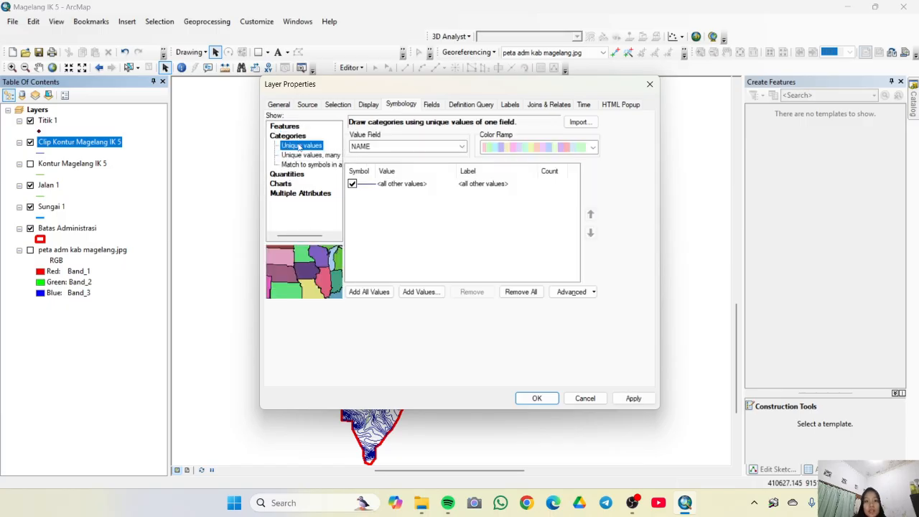
{"action": "left_click", "coordinate": [388, 147]}
{"action": "left_click", "coordinate": [411, 187]}
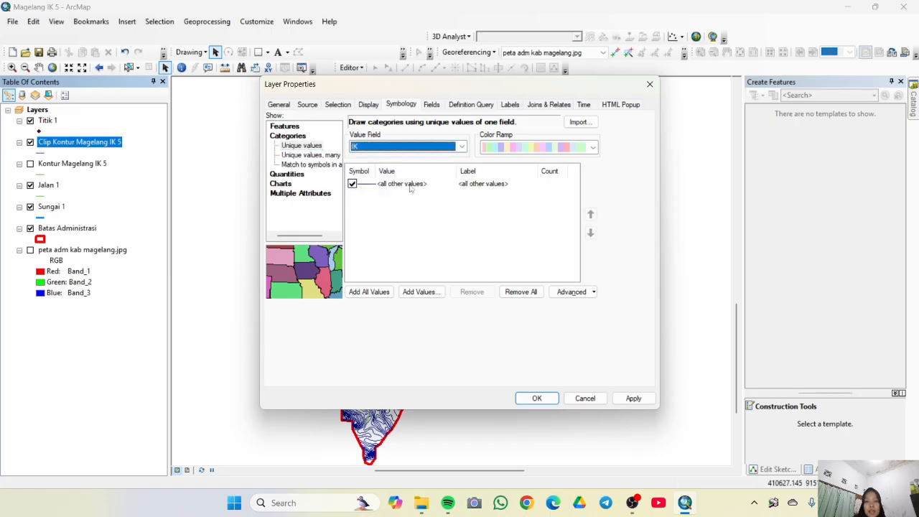
{"action": "left_click", "coordinate": [373, 291]}
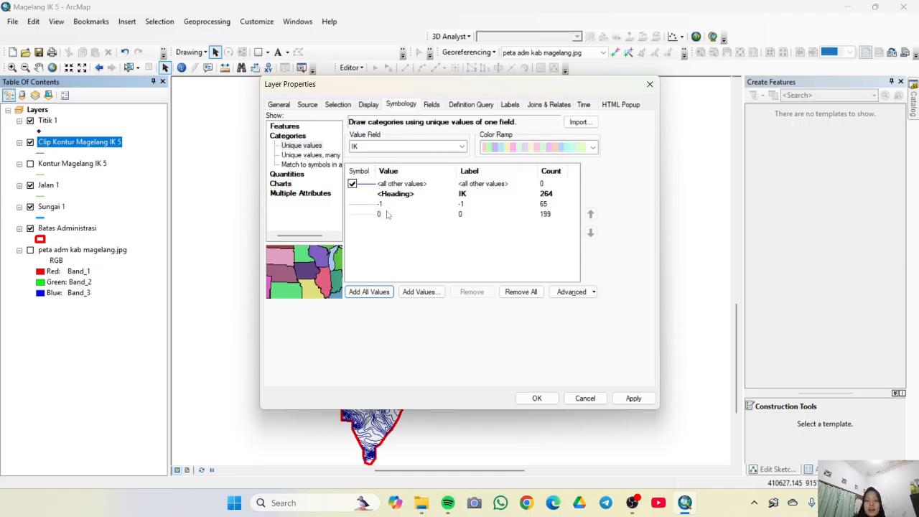
{"action": "left_click", "coordinate": [355, 205]}
{"action": "right_click", "coordinate": [357, 198]}
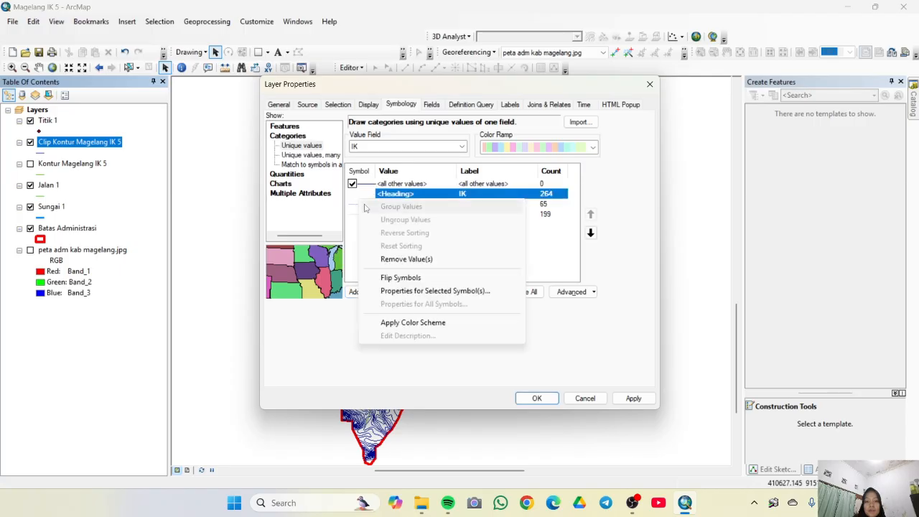
{"action": "left_click", "coordinate": [355, 213]}
{"action": "left_click", "coordinate": [366, 206]}
{"action": "right_click", "coordinate": [365, 197]}
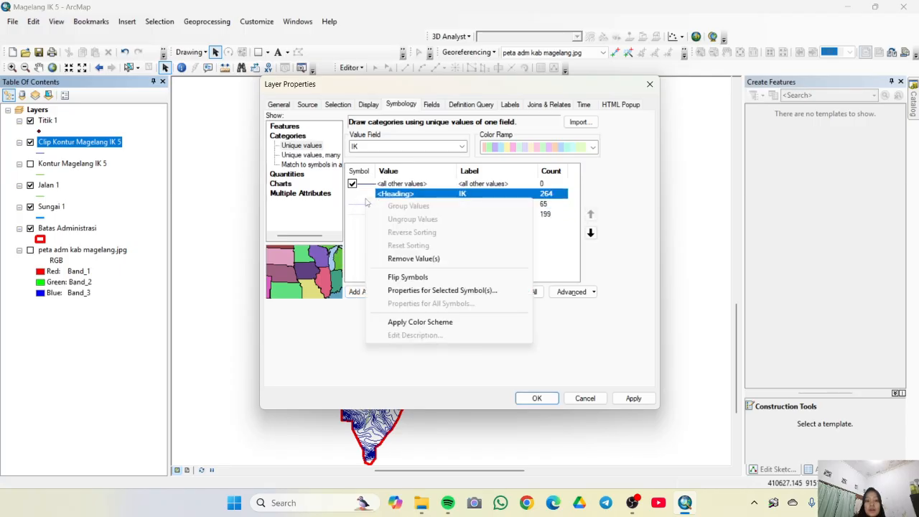
{"action": "left_click", "coordinate": [353, 205]}
{"action": "right_click", "coordinate": [352, 204]}
- Give the contour class with IK value -1 an orange line symbol with a width of 2
{"action": "left_click", "coordinate": [358, 203]}
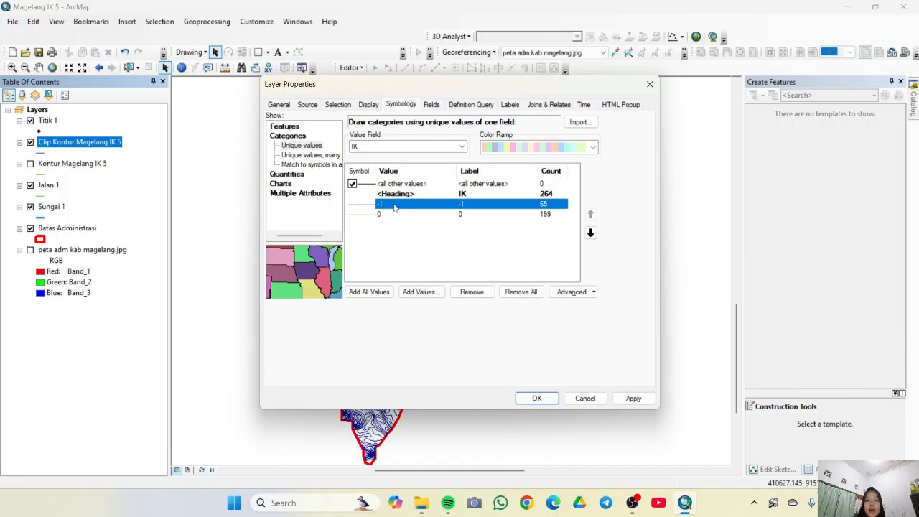
{"action": "double_click", "coordinate": [394, 206]}
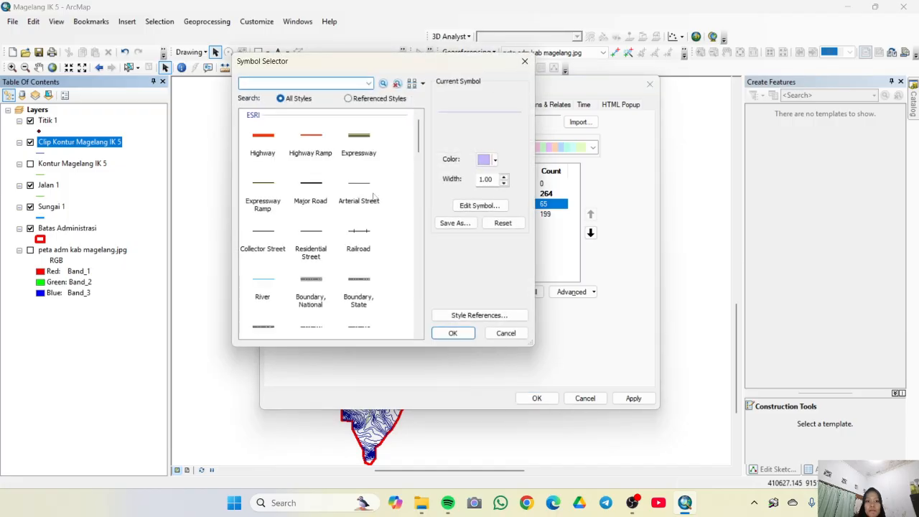
{"action": "left_click", "coordinate": [495, 159]}
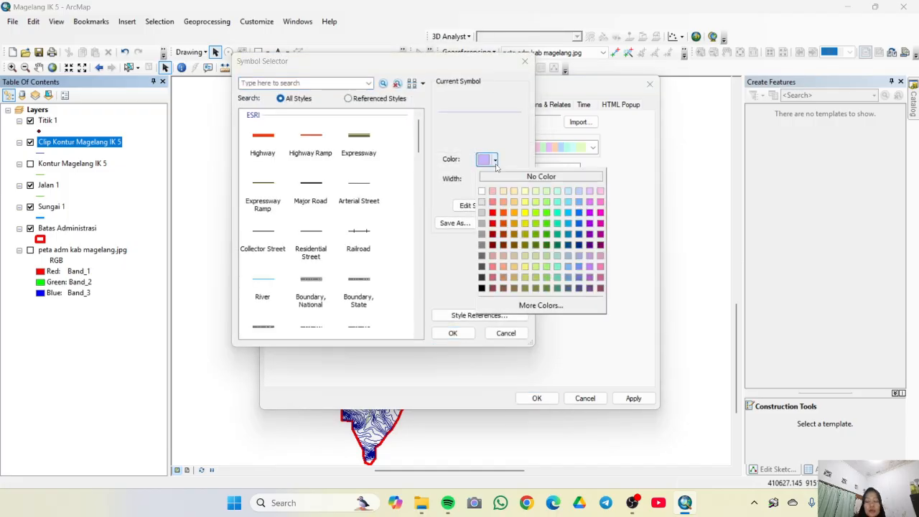
{"action": "left_click", "coordinate": [511, 215]}
{"action": "left_click", "coordinate": [488, 180]}
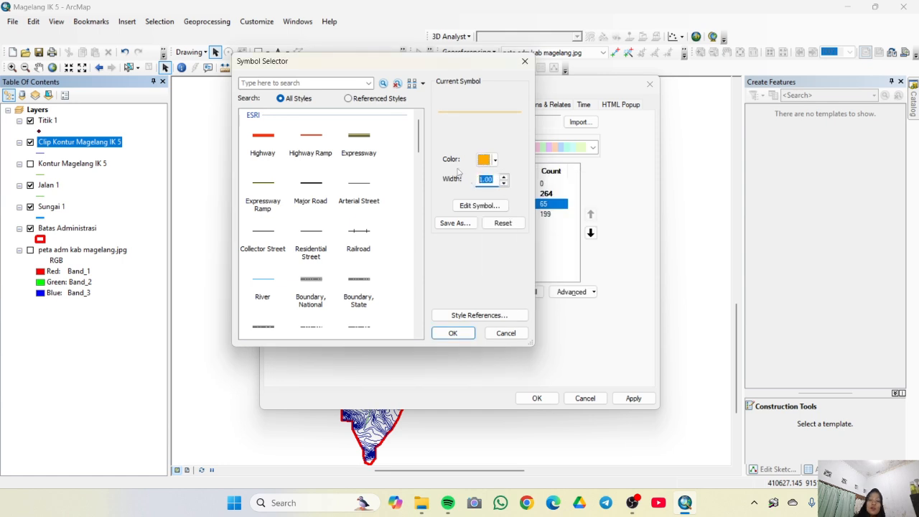
{"action": "type", "text": "2"}
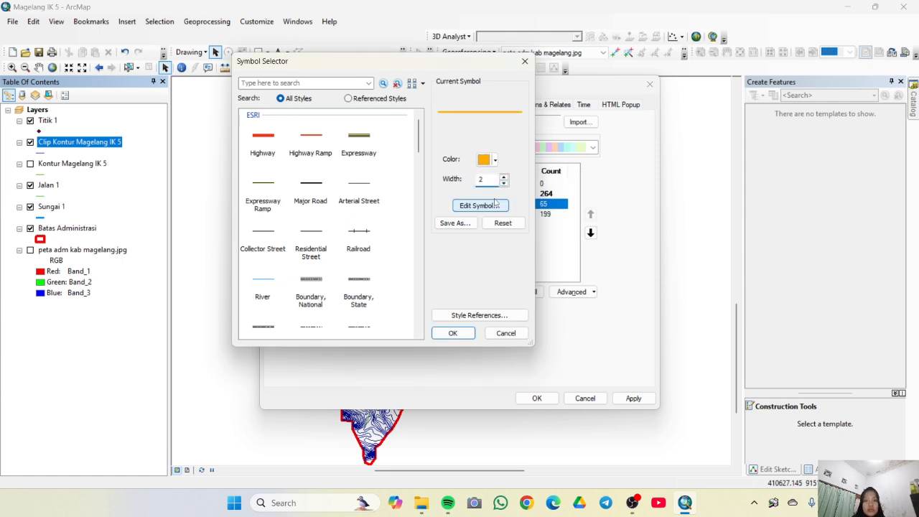
{"action": "left_click", "coordinate": [453, 334]}
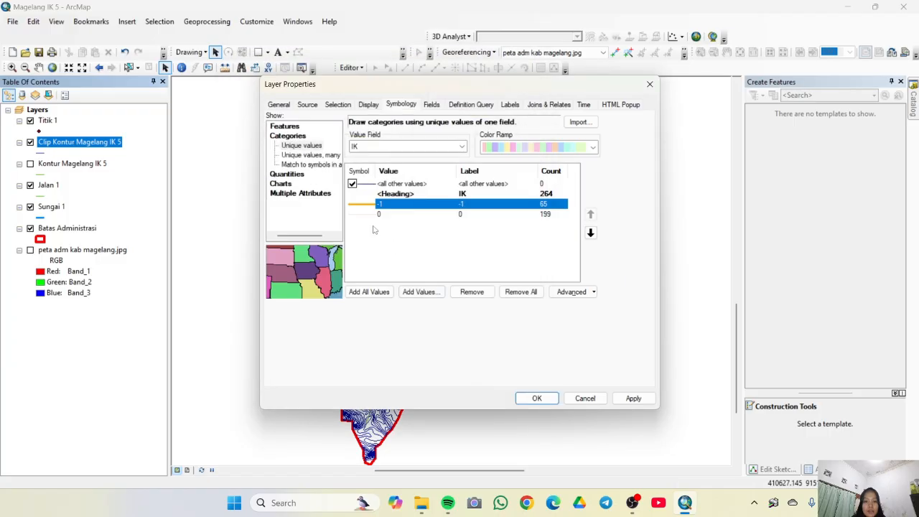
- Make the line symbol of the contour class with IK value 0 orange and apply the layer's symbology
{"action": "left_click", "coordinate": [362, 217]}
{"action": "double_click", "coordinate": [391, 216]}
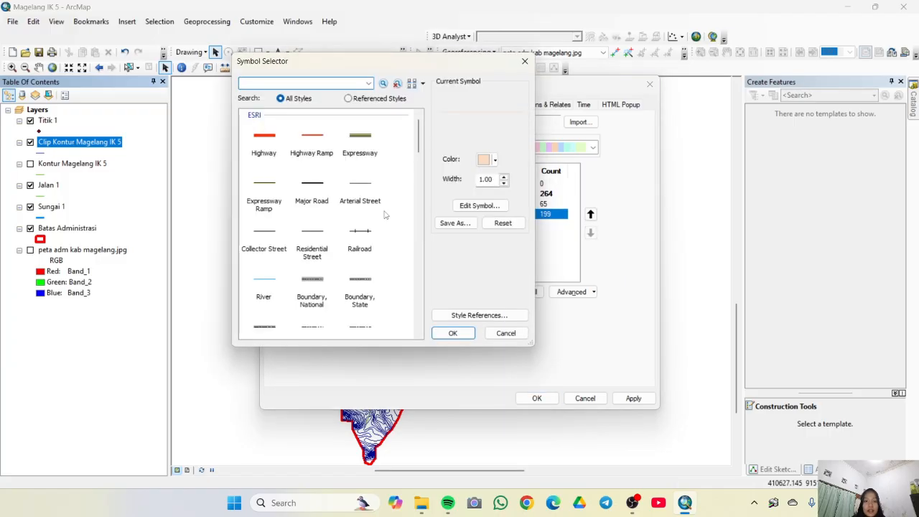
{"action": "left_click", "coordinate": [491, 159]}
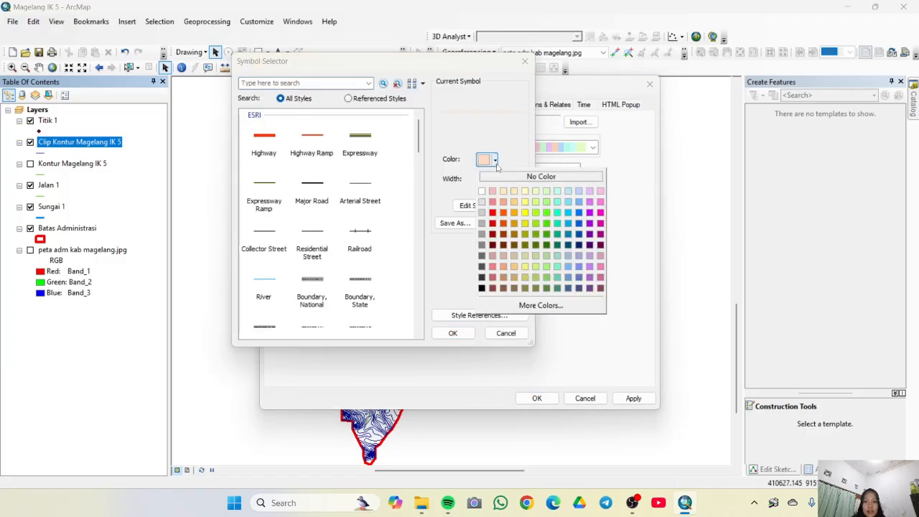
{"action": "left_click", "coordinate": [515, 212]}
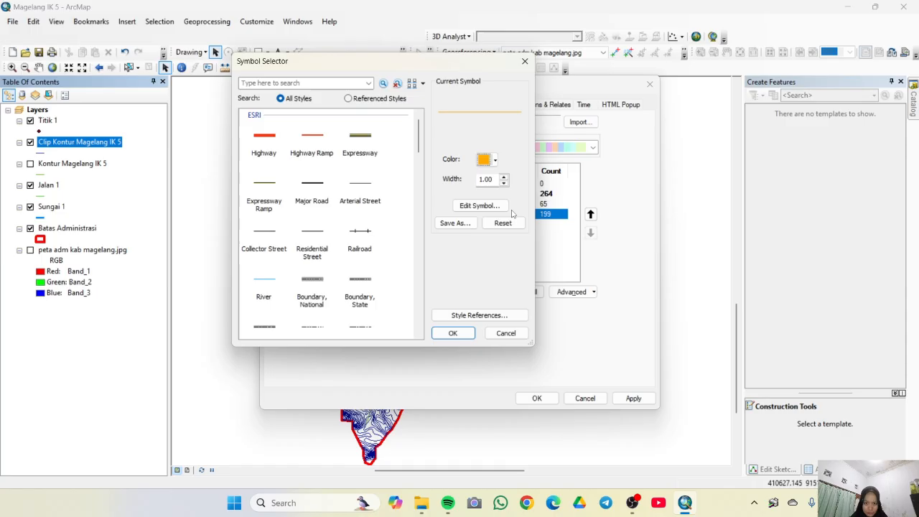
{"action": "left_click", "coordinate": [452, 333]}
{"action": "left_click", "coordinate": [633, 398]}
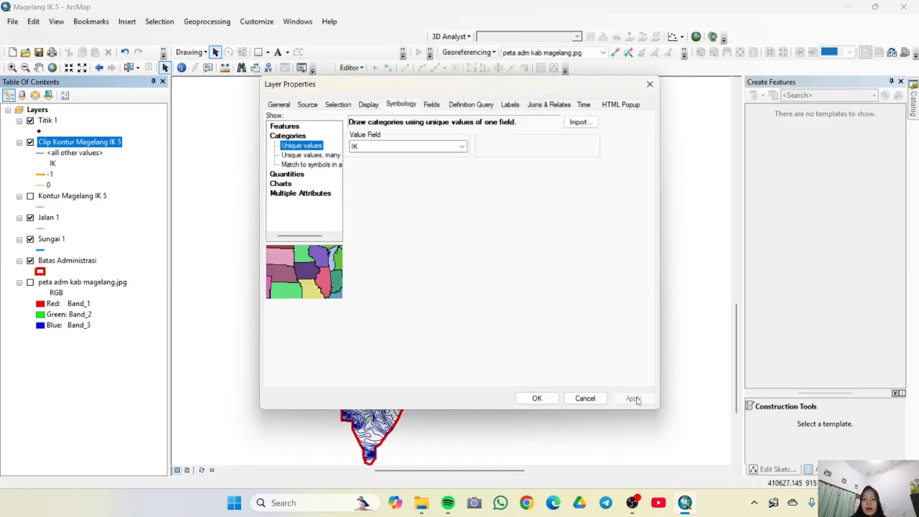
{"action": "left_click", "coordinate": [537, 398]}
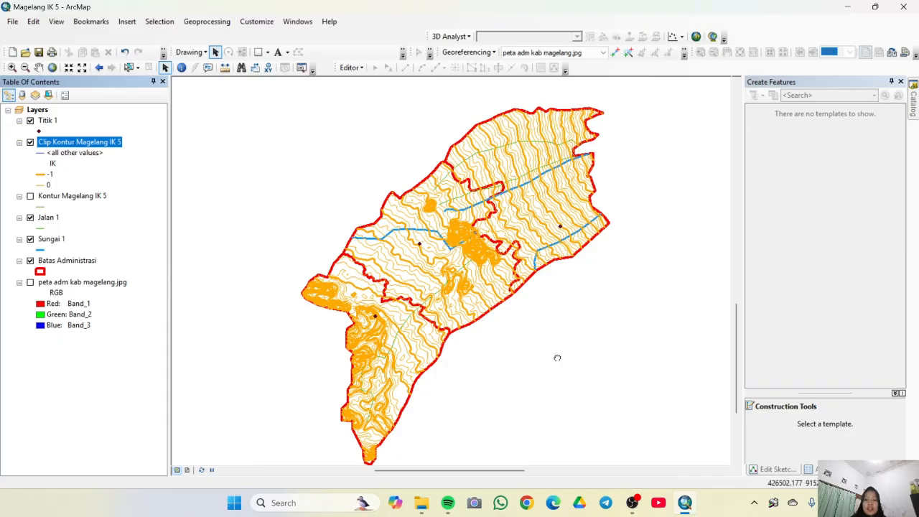
- Add the Simbol RBI style from the ACARA 2 folder to the style references for the Ladang symbol of Batas Administrasi
{"action": "left_click_drag", "start_coordinate": [557, 358], "coordinate": [517, 356]}
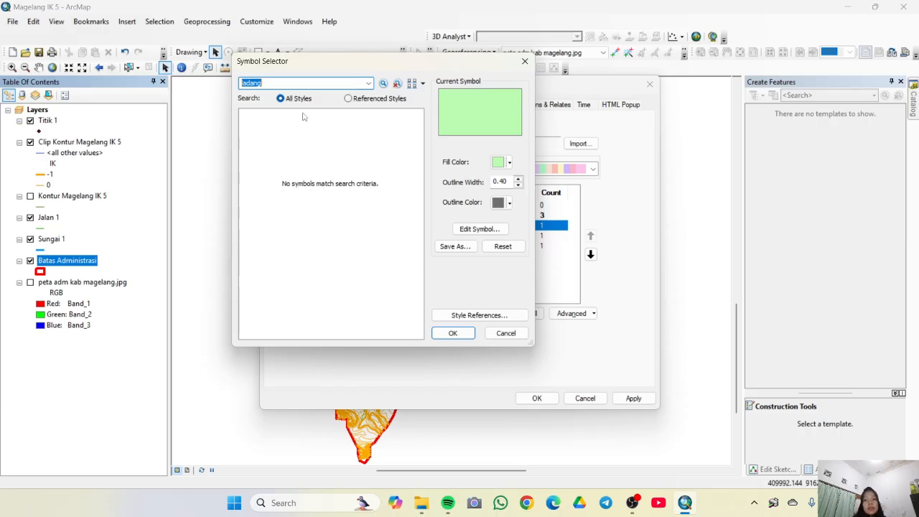
{"action": "left_click", "coordinate": [467, 315]}
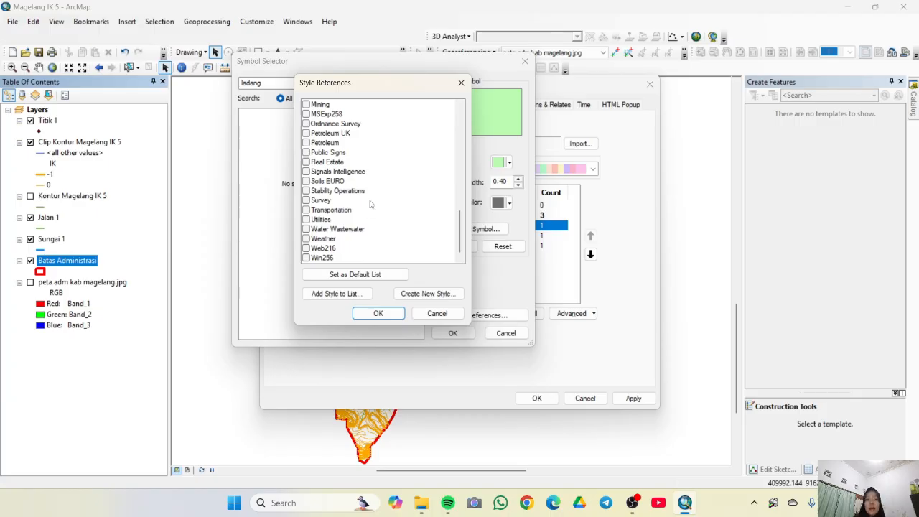
{"action": "left_click", "coordinate": [321, 295]}
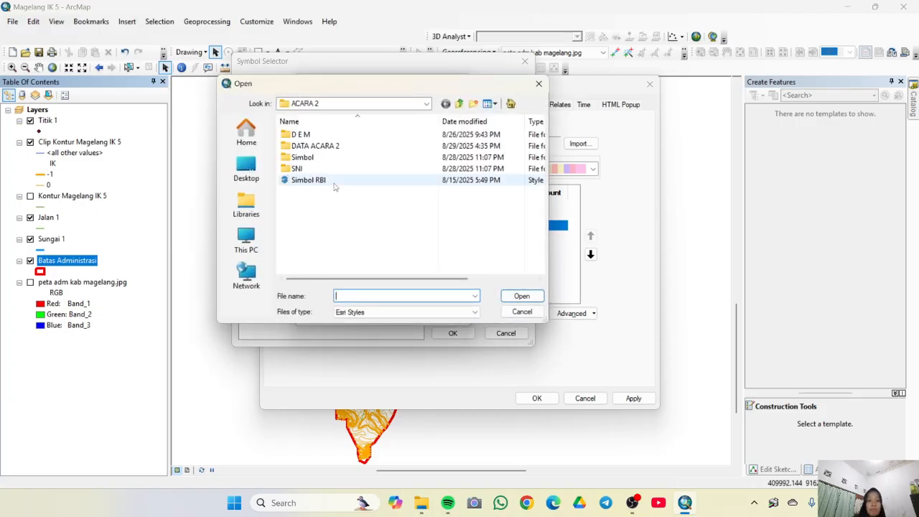
{"action": "left_click", "coordinate": [296, 182]}
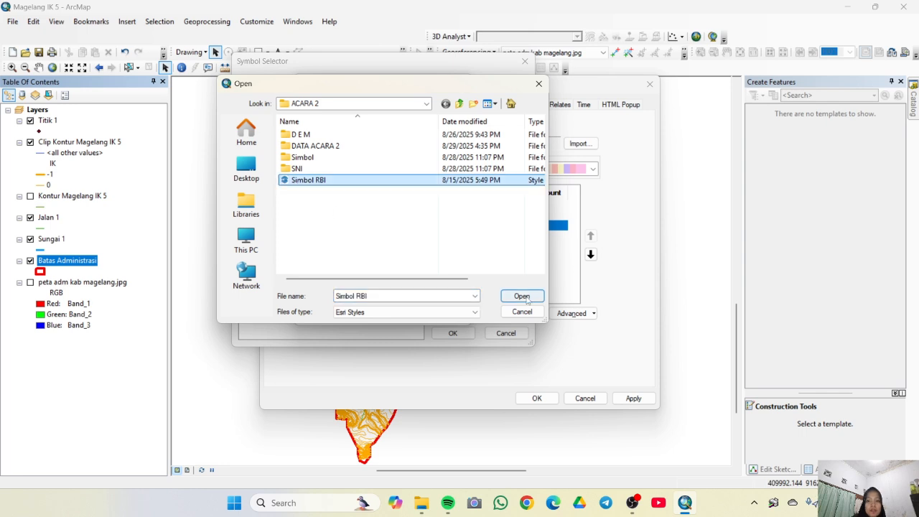
{"action": "left_click", "coordinate": [526, 297]}
{"action": "left_click", "coordinate": [372, 315]}
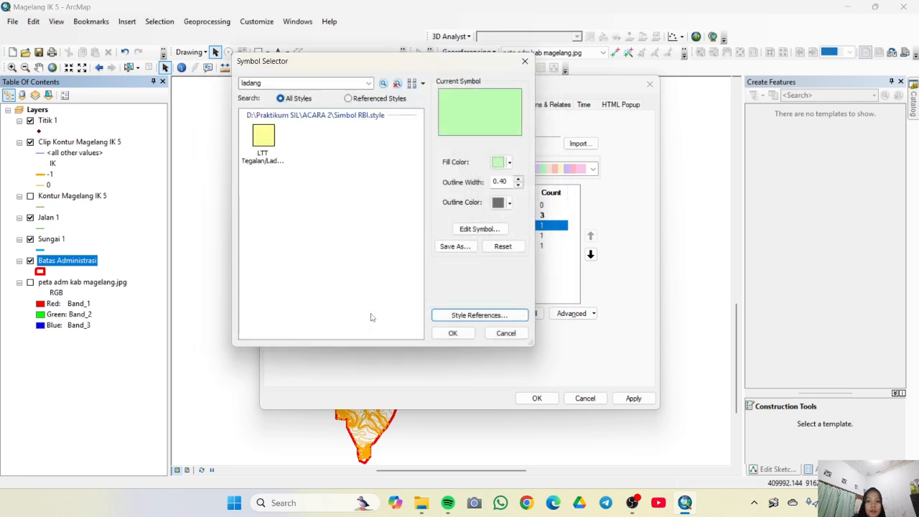
- Assign the LTT Tegalan/Ladang symbol with no outline color to the Ladang class
{"action": "left_click", "coordinate": [263, 138]}
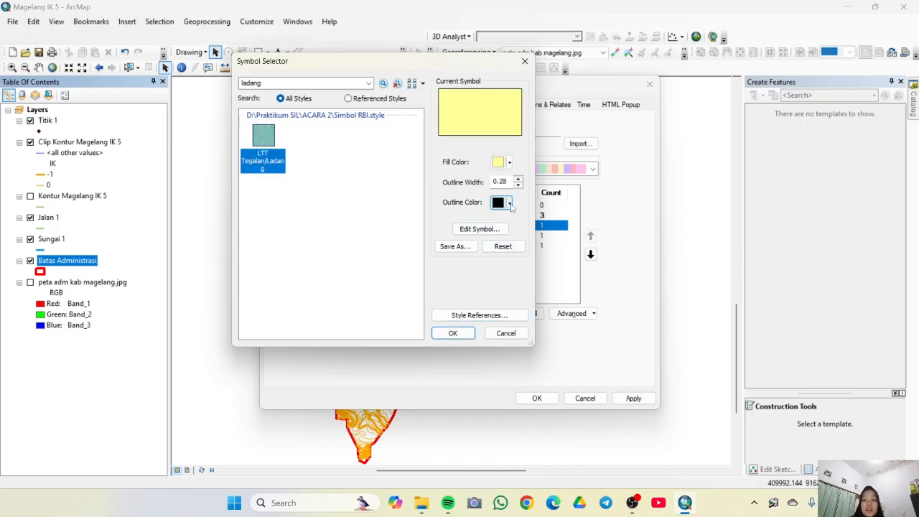
{"action": "left_click", "coordinate": [510, 203]}
{"action": "left_click", "coordinate": [508, 219]}
{"action": "left_click", "coordinate": [453, 332]}
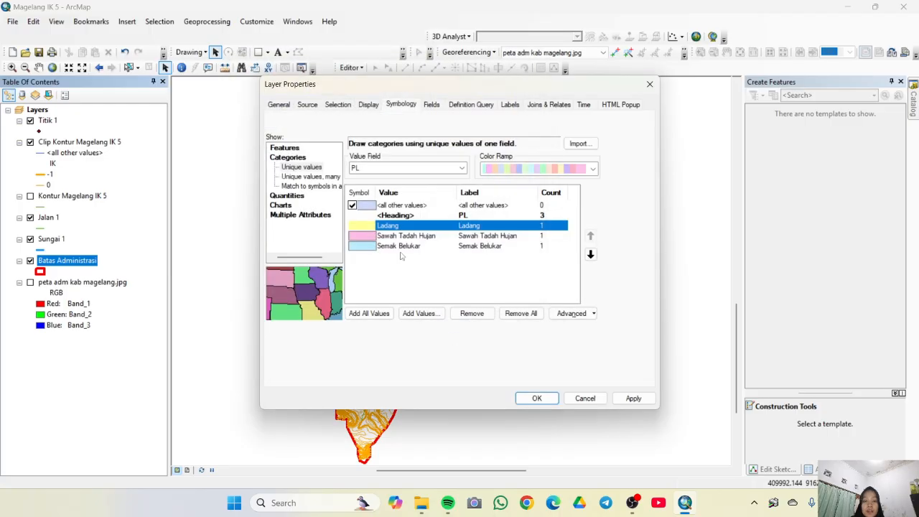
- Search the symbols for sawah and give the Sawah Tadah Hujan class the matching Simbol RBI pattern with no outline color
{"action": "double_click", "coordinate": [362, 237]}
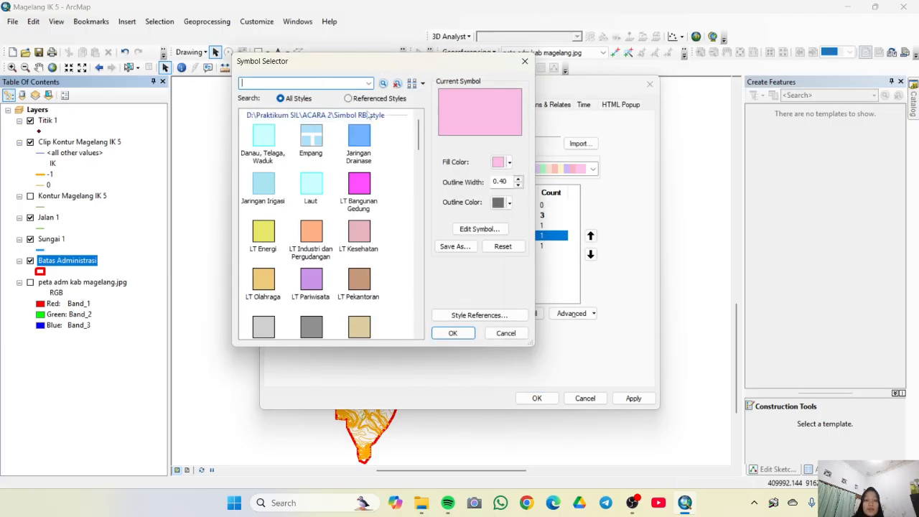
{"action": "left_click", "coordinate": [326, 84]}
{"action": "type", "text": "sawah"}
{"action": "key", "text": "Return"}
{"action": "left_click", "coordinate": [304, 161]}
{"action": "left_click", "coordinate": [509, 203]}
{"action": "left_click", "coordinate": [506, 221]}
{"action": "left_click", "coordinate": [453, 332]}
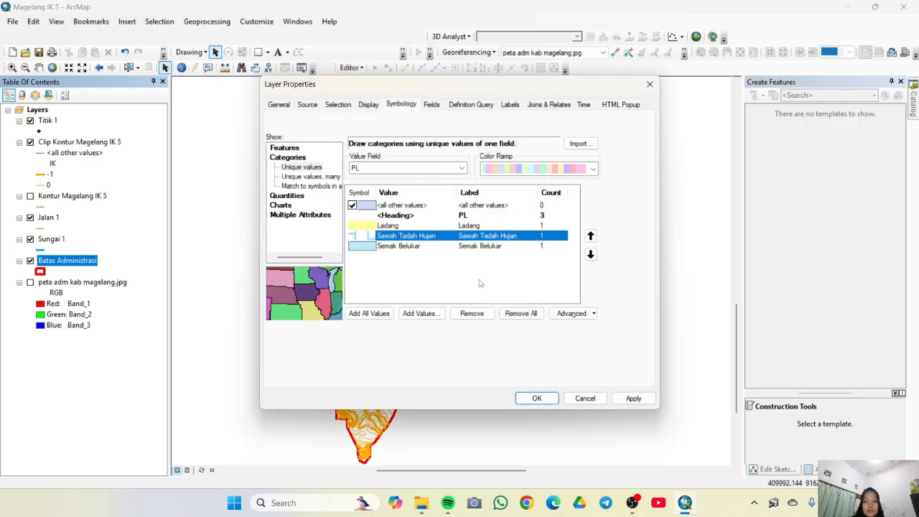
- Search the symbols for semak, assign LTT Semak Belukar with no outline color to the Semak Belukar class, and apply the symbology
{"action": "double_click", "coordinate": [362, 245]}
{"action": "left_click", "coordinate": [326, 84]}
{"action": "type", "text": "semak"}
{"action": "key", "text": "Return"}
{"action": "left_click", "coordinate": [263, 136]}
{"action": "left_click", "coordinate": [510, 203]}
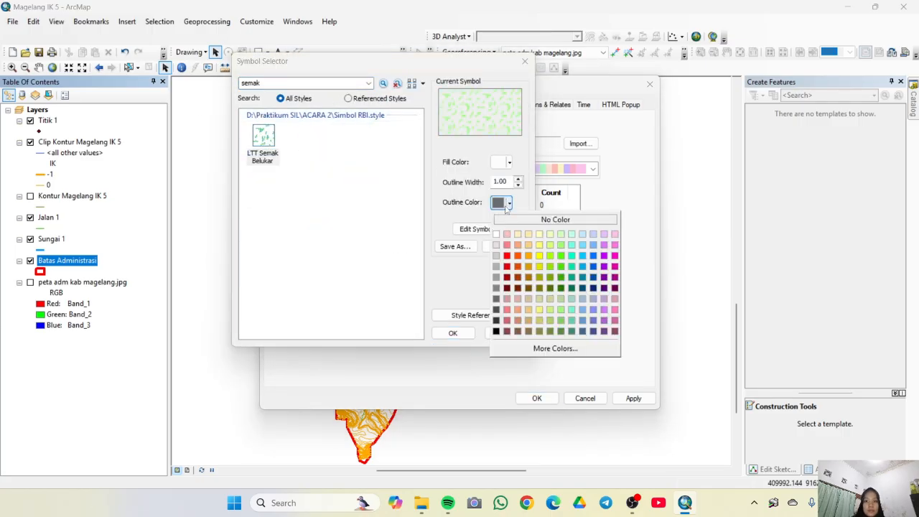
{"action": "left_click", "coordinate": [531, 214]}
{"action": "left_click", "coordinate": [453, 333]}
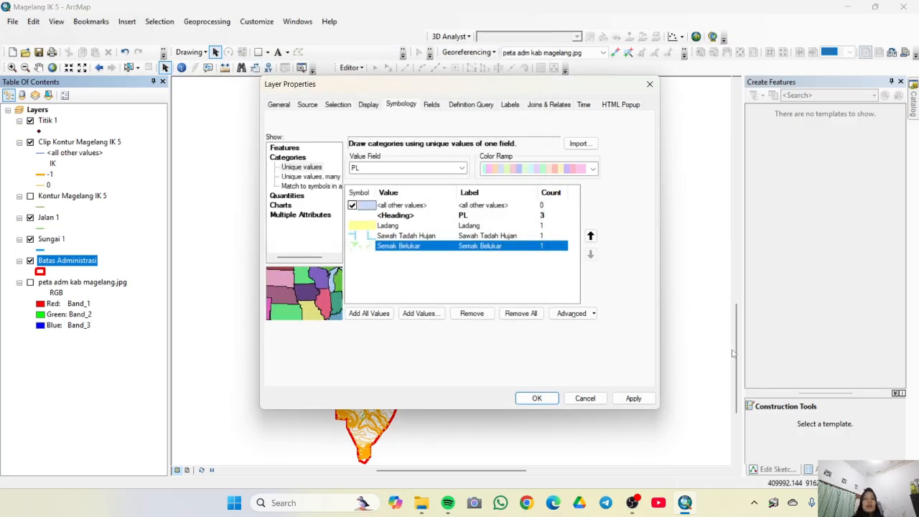
{"action": "left_click", "coordinate": [638, 397]}
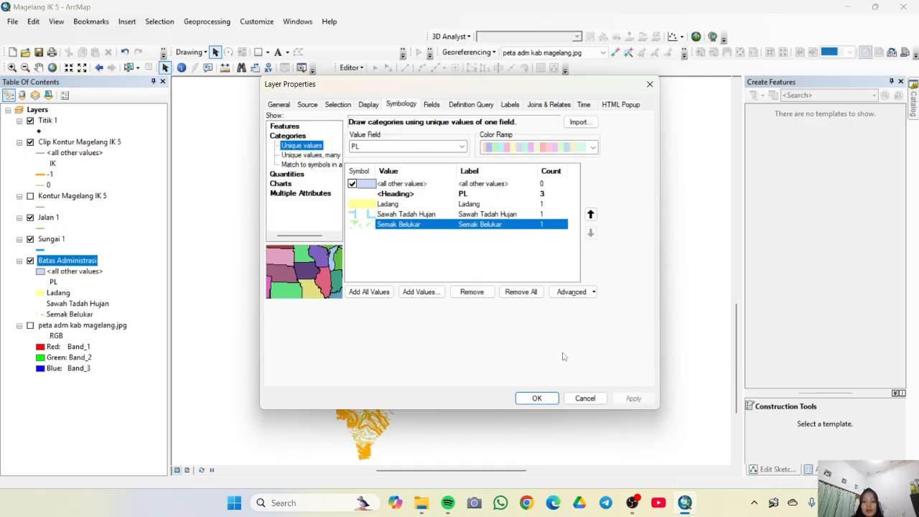
{"action": "left_click", "coordinate": [538, 399]}
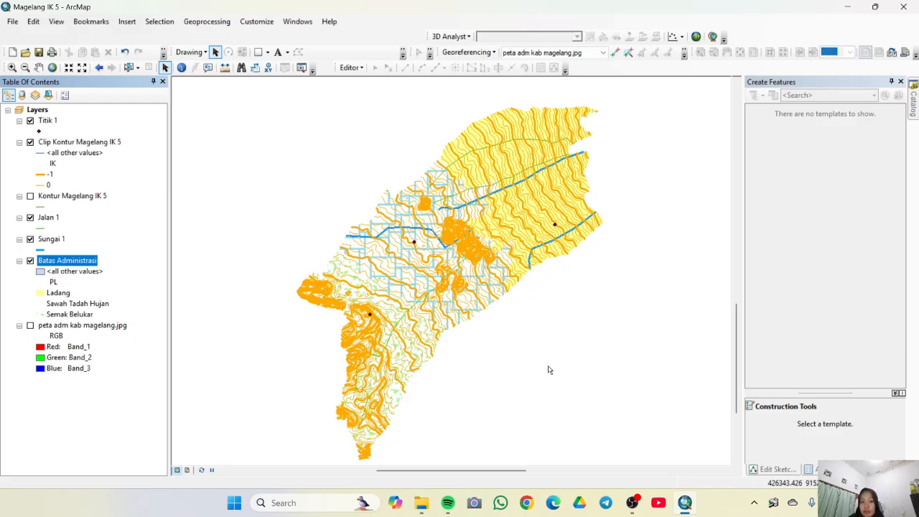
- Categorize the Sungai 1 layer by unique values of the Keterangan field and add all its values
{"action": "double_click", "coordinate": [52, 240]}
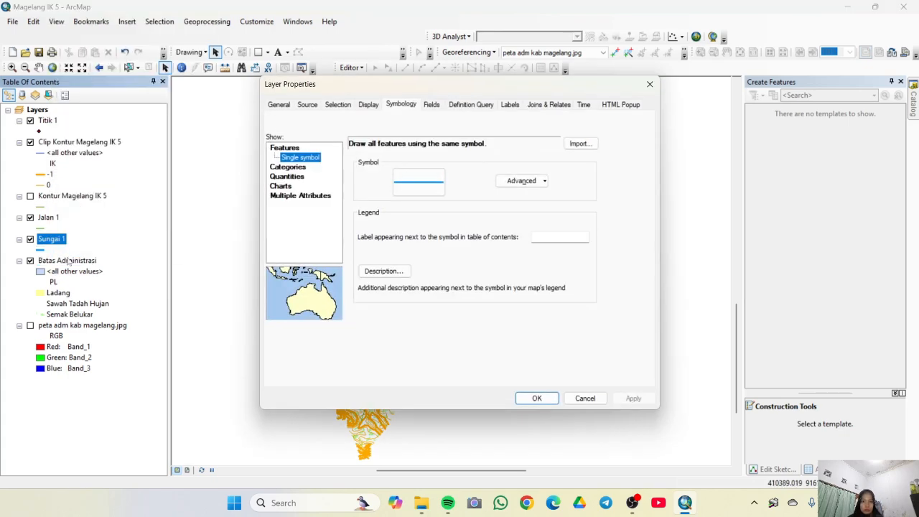
{"action": "left_click", "coordinate": [402, 107]}
{"action": "left_click", "coordinate": [287, 167]}
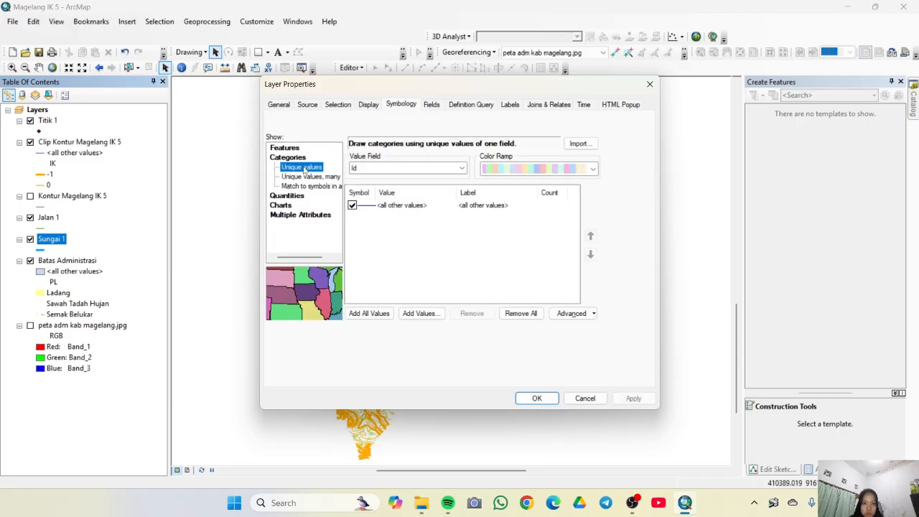
{"action": "left_click", "coordinate": [391, 168]}
{"action": "left_click", "coordinate": [385, 187]}
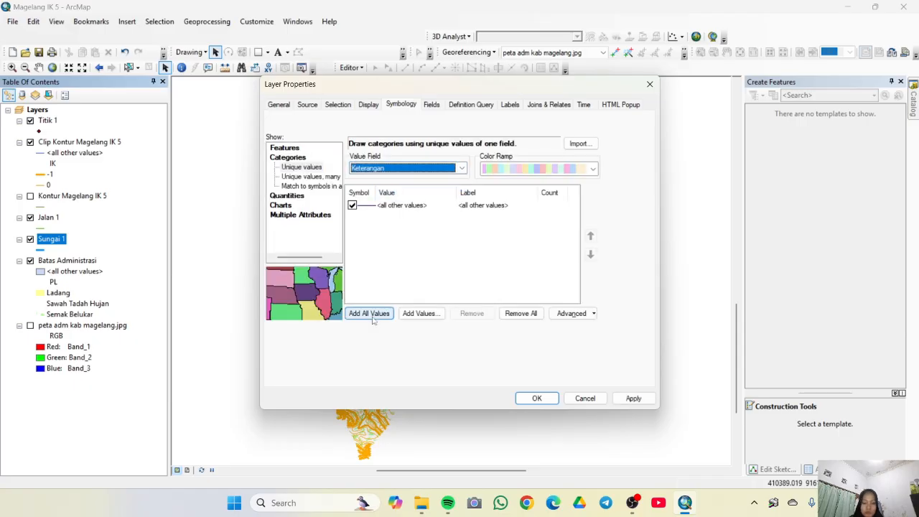
{"action": "left_click", "coordinate": [381, 314]}
- Search the symbols for sungai and give the Sungai Musiman class the Sungai line with a width of 1
{"action": "double_click", "coordinate": [371, 227]}
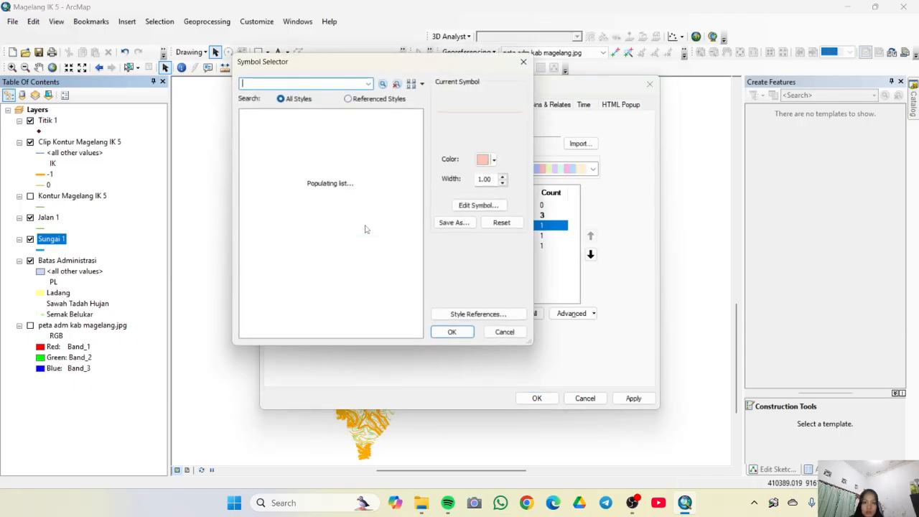
{"action": "type", "text": "sungai musim"}
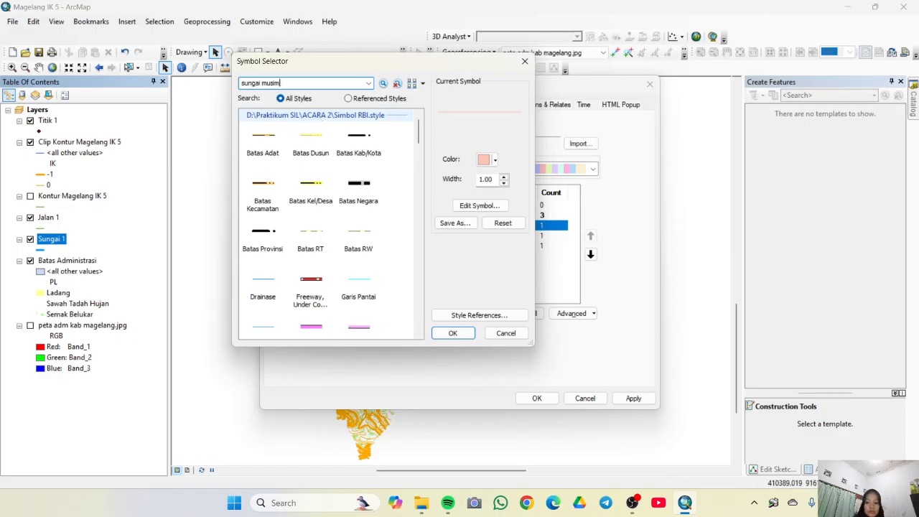
{"action": "key", "text": "Return"}
{"action": "key", "text": "BackSpace"}
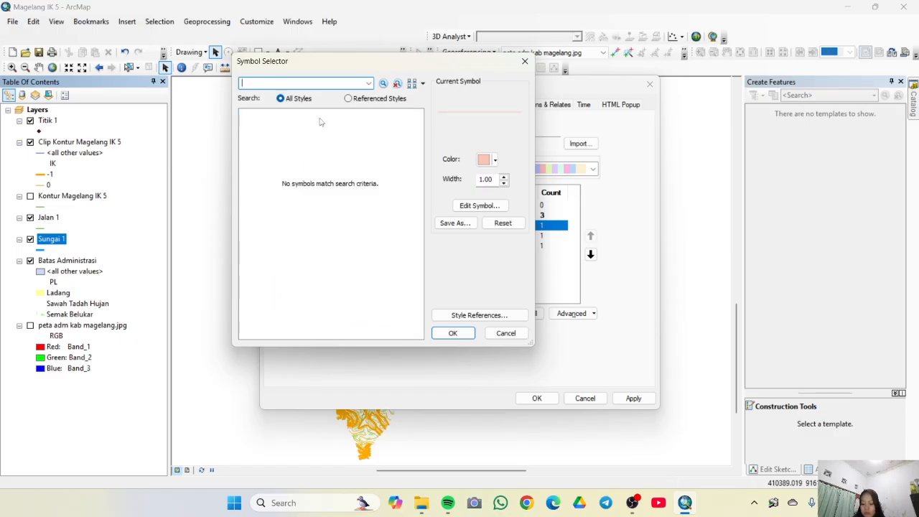
{"action": "type", "text": "s"}
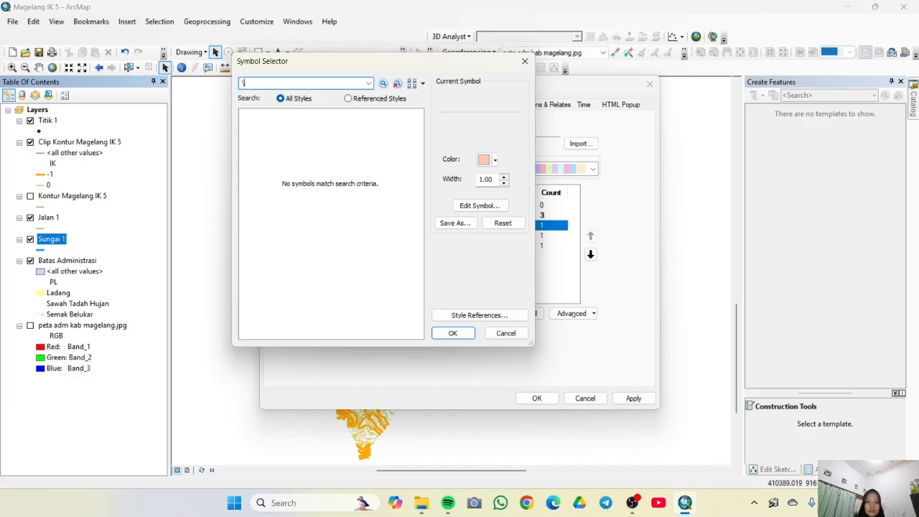
{"action": "type", "text": "sungai"}
{"action": "key", "text": "Return"}
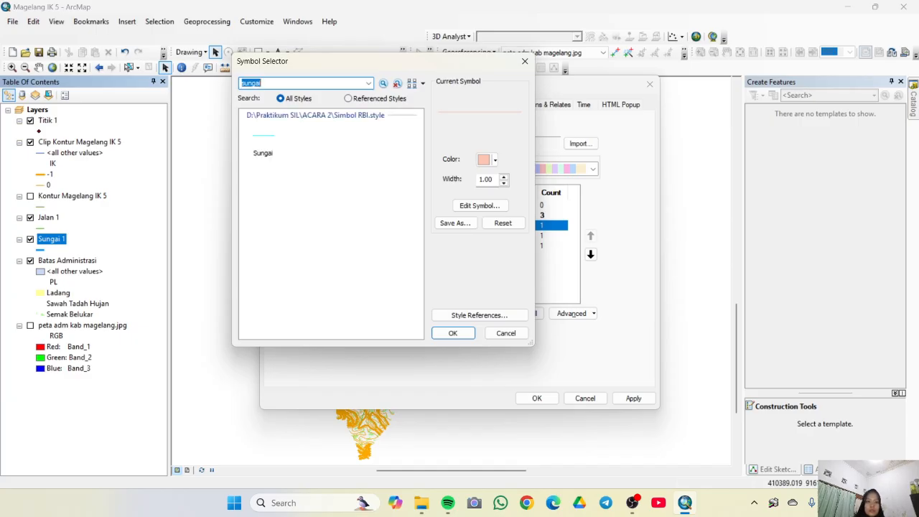
{"action": "left_click", "coordinate": [261, 157]}
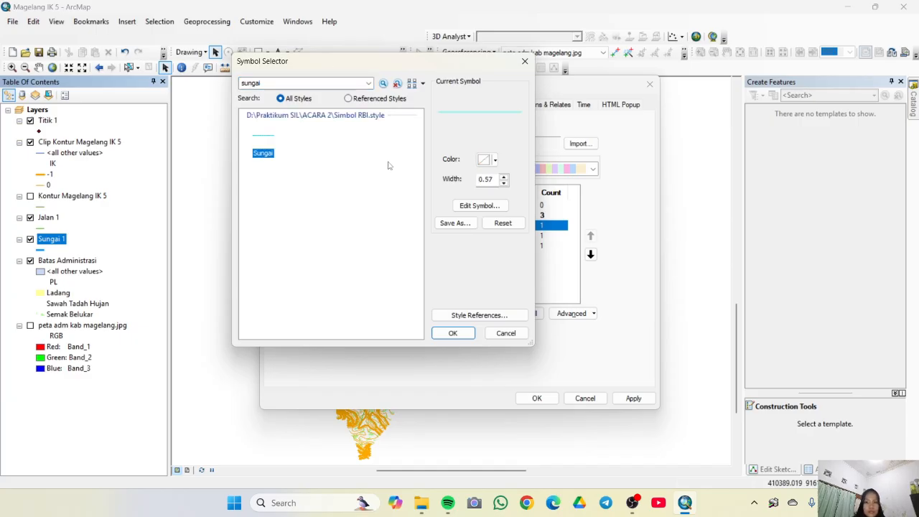
{"action": "double_click", "coordinate": [486, 178]}
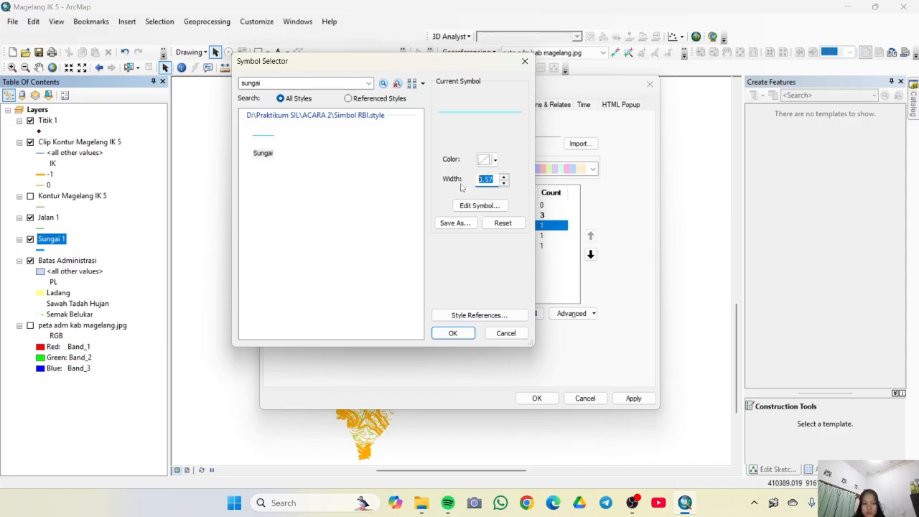
{"action": "type", "text": "1"}
{"action": "left_click", "coordinate": [453, 333]}
- Try the Jalan Lokal line in light blue with a width of 1 for the Sungai Periodik class
{"action": "double_click", "coordinate": [402, 237]}
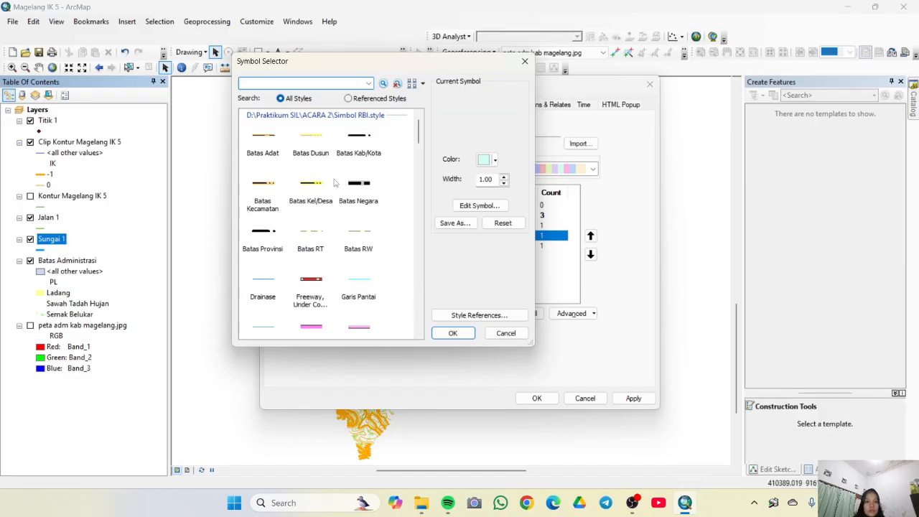
{"action": "scroll", "coordinate": [334, 184], "scroll_direction": "down", "scroll_amount": 10}
{"action": "left_click", "coordinate": [322, 198]}
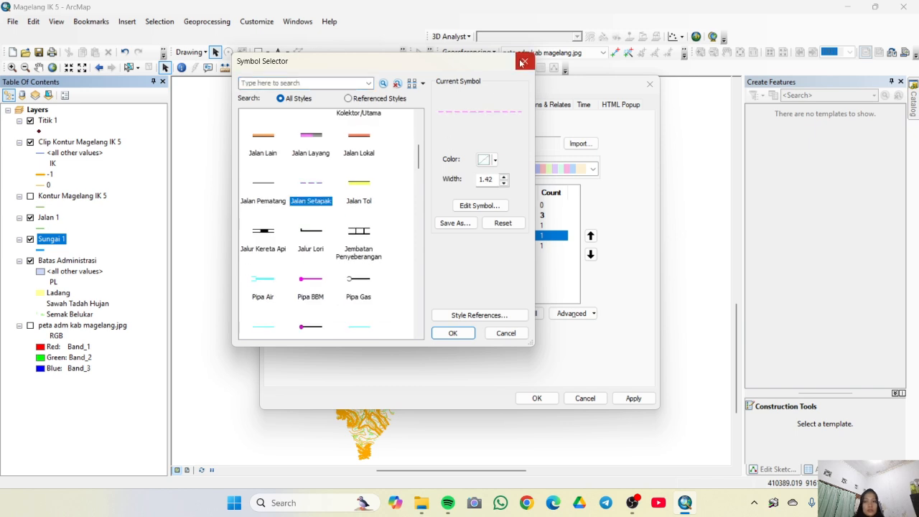
{"action": "scroll", "coordinate": [388, 214], "scroll_direction": "up", "scroll_amount": 3}
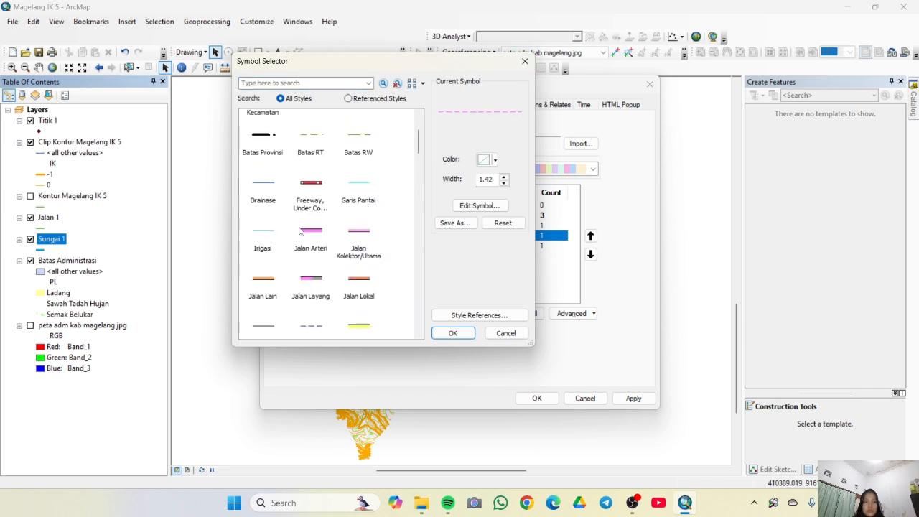
{"action": "scroll", "coordinate": [300, 232], "scroll_direction": "up", "scroll_amount": 3}
{"action": "scroll", "coordinate": [334, 224], "scroll_direction": "down", "scroll_amount": 5}
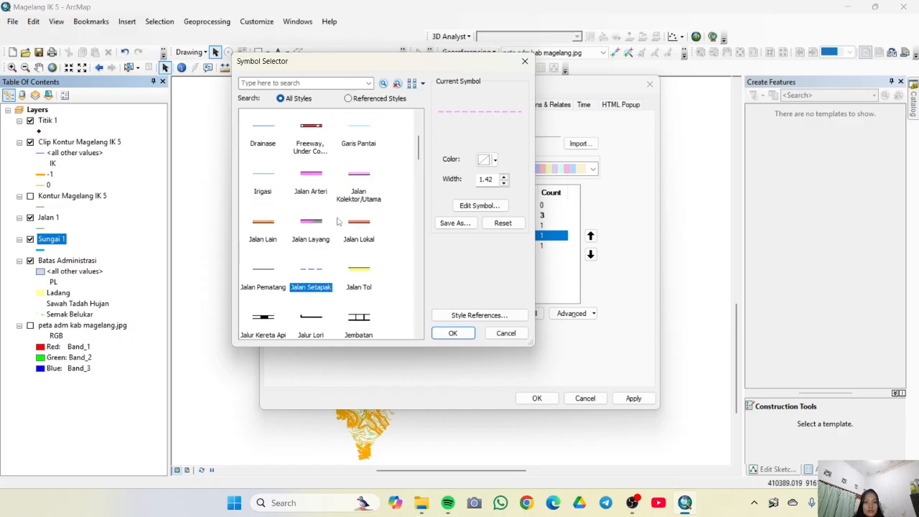
{"action": "left_click", "coordinate": [358, 228]}
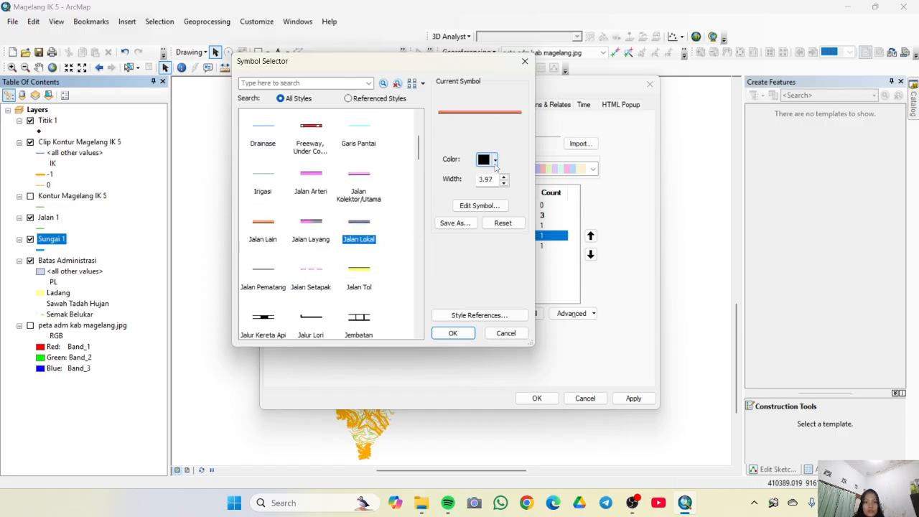
{"action": "left_click", "coordinate": [494, 161]}
{"action": "left_click", "coordinate": [495, 161]}
{"action": "left_click", "coordinate": [494, 161]}
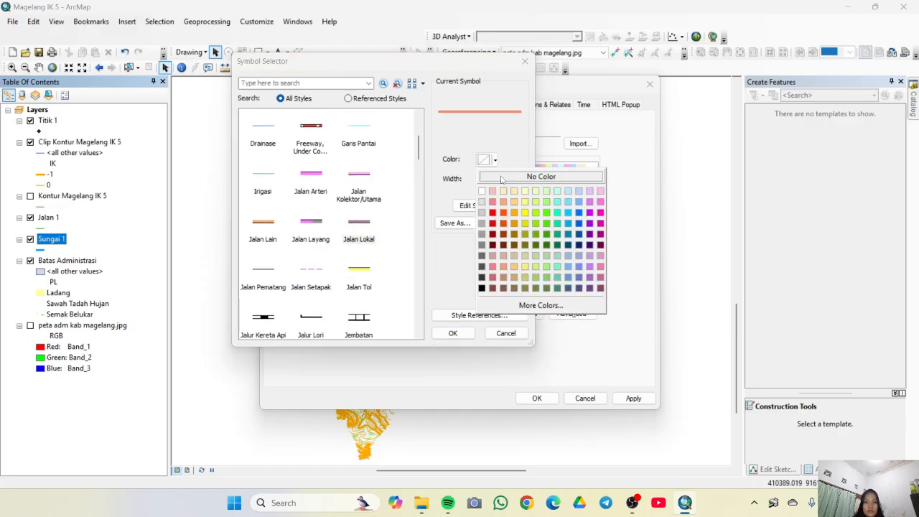
{"action": "left_click", "coordinate": [568, 202]}
{"action": "left_click_drag", "start_coordinate": [499, 181], "coordinate": [468, 188]}
{"action": "key", "text": "Return"}
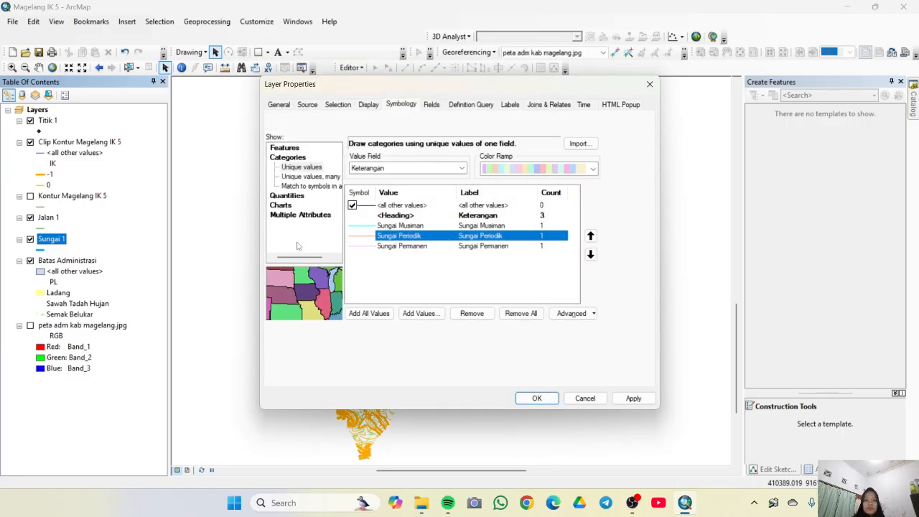
{"action": "double_click", "coordinate": [360, 239]}
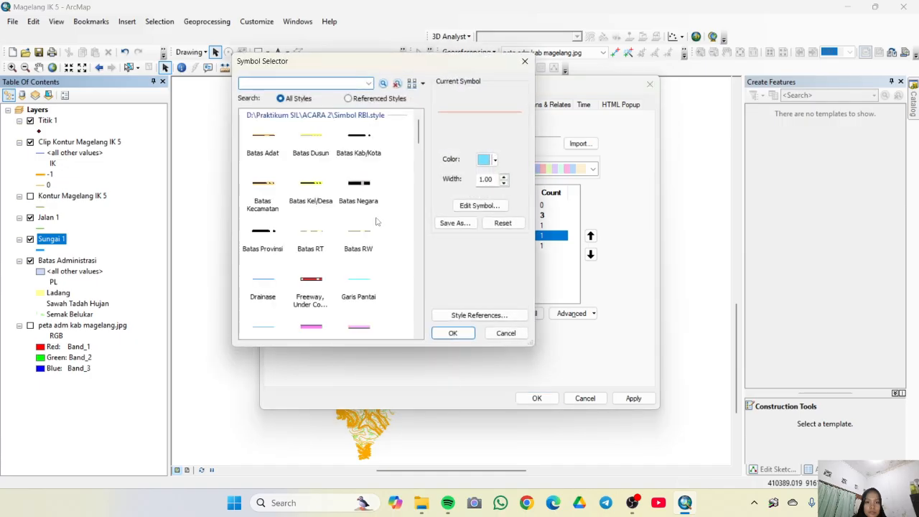
{"action": "scroll", "coordinate": [323, 225], "scroll_direction": "down", "scroll_amount": 5}
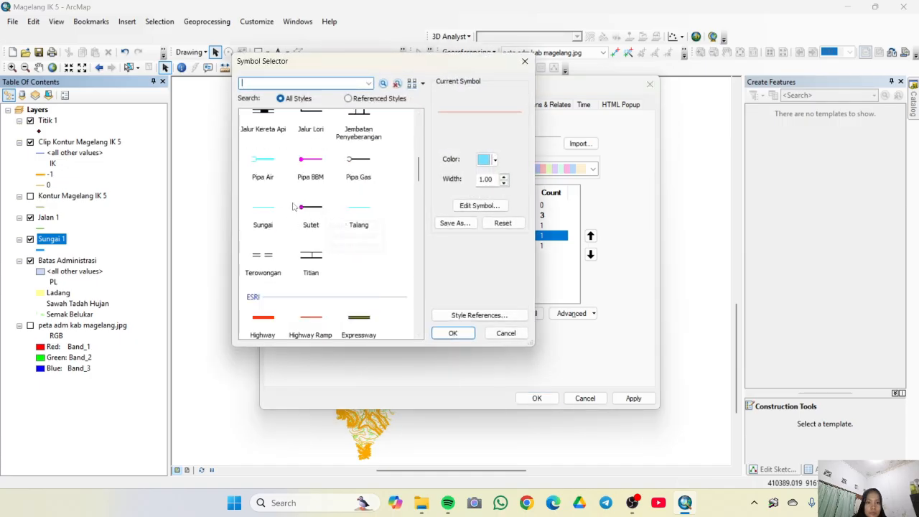
{"action": "scroll", "coordinate": [338, 215], "scroll_direction": "down", "scroll_amount": 8}
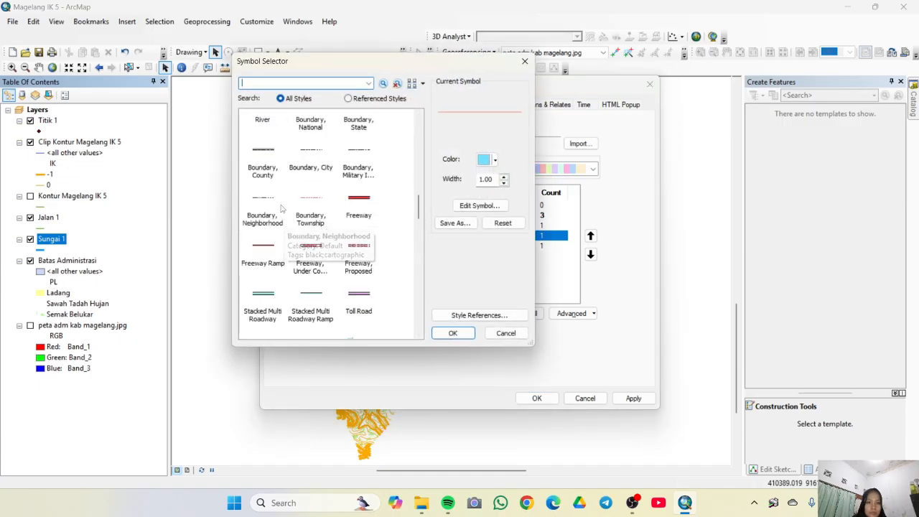
{"action": "scroll", "coordinate": [338, 223], "scroll_direction": "up", "scroll_amount": 8}
{"action": "left_click", "coordinate": [525, 61]}
- Search the symbols for jalan and assign the dashed Jalan Setapak line with width 1 to the Sungai Musiman class
{"action": "left_click", "coordinate": [391, 226]}
{"action": "double_click", "coordinate": [392, 226]}
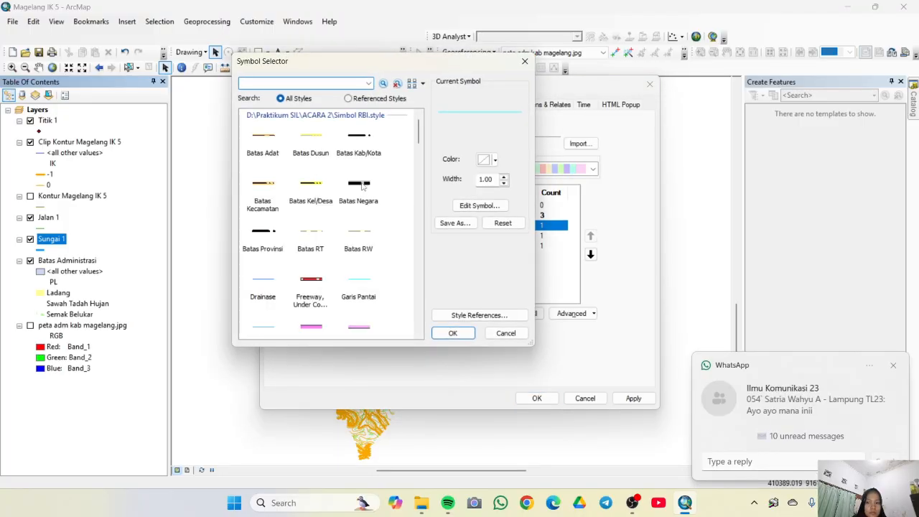
{"action": "scroll", "coordinate": [337, 216], "scroll_direction": "down", "scroll_amount": 12}
{"action": "scroll", "coordinate": [351, 178], "scroll_direction": "up", "scroll_amount": 13}
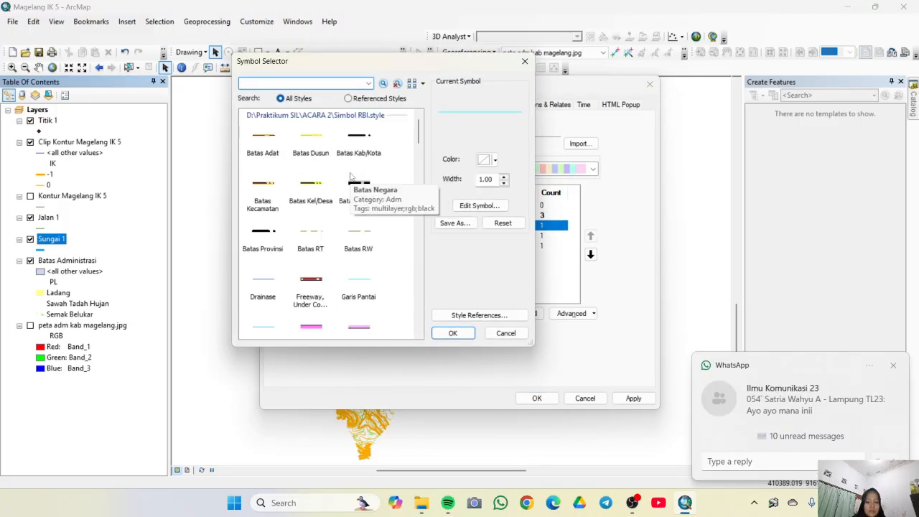
{"action": "type", "text": "jalan"}
{"action": "key", "text": "Return"}
{"action": "left_click", "coordinate": [260, 237]}
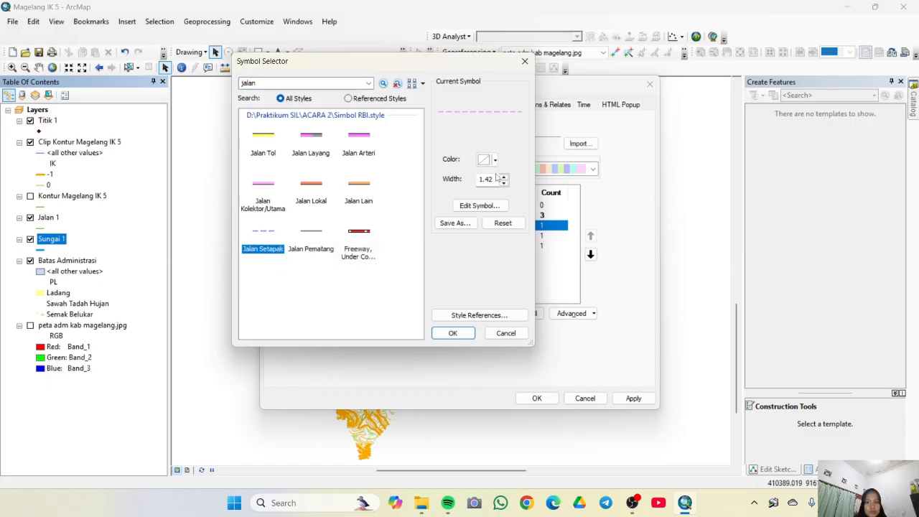
{"action": "double_click", "coordinate": [260, 237]}
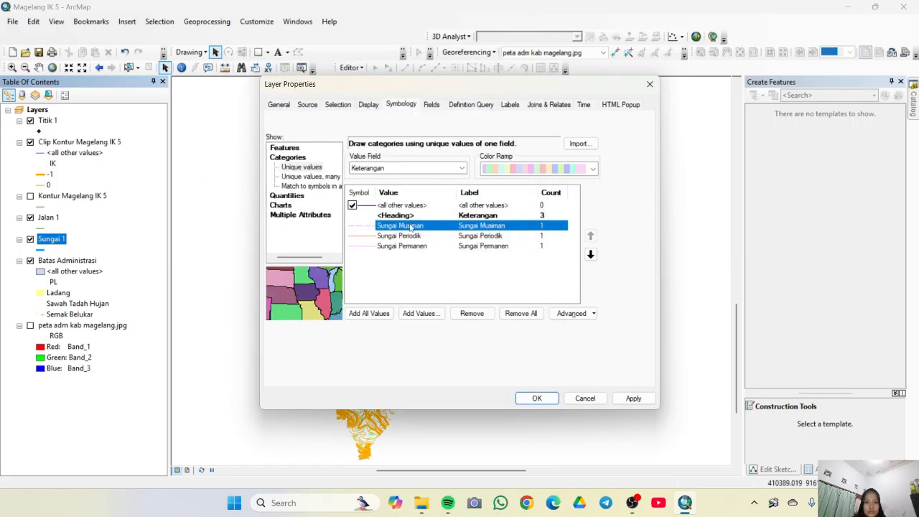
- Try to recolor the dashed Sungai Musiman line light blue through the symbol's overall color
{"action": "double_click", "coordinate": [411, 227]}
{"action": "left_click", "coordinate": [490, 159]}
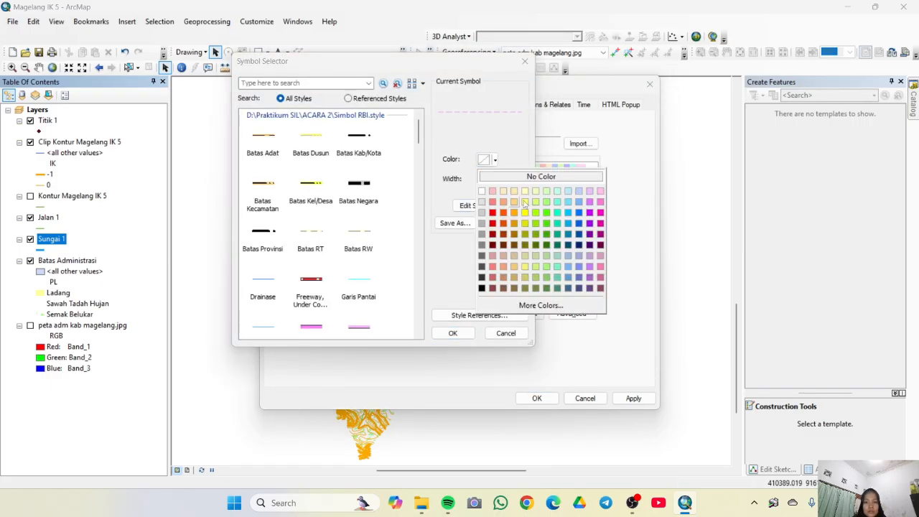
{"action": "left_click", "coordinate": [568, 202]}
{"action": "left_click", "coordinate": [459, 334]}
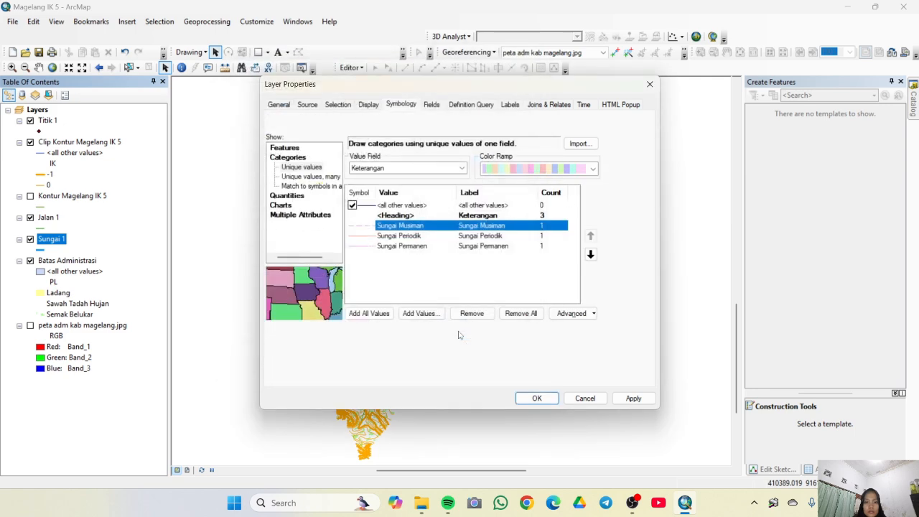
- Edit the Sungai Musiman symbol's properties so its cartographic line layer is light blue
{"action": "double_click", "coordinate": [387, 228]}
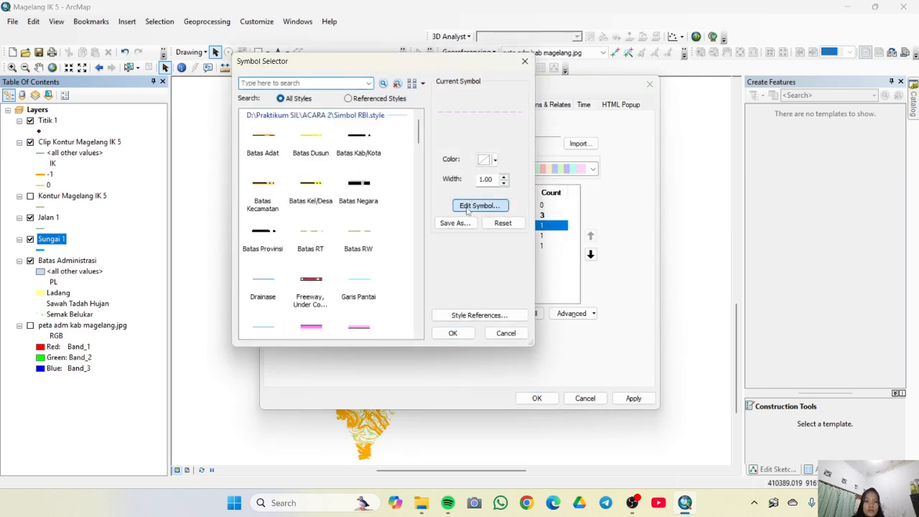
{"action": "left_click", "coordinate": [480, 205]}
{"action": "left_click", "coordinate": [325, 144]}
{"action": "left_click", "coordinate": [398, 179]}
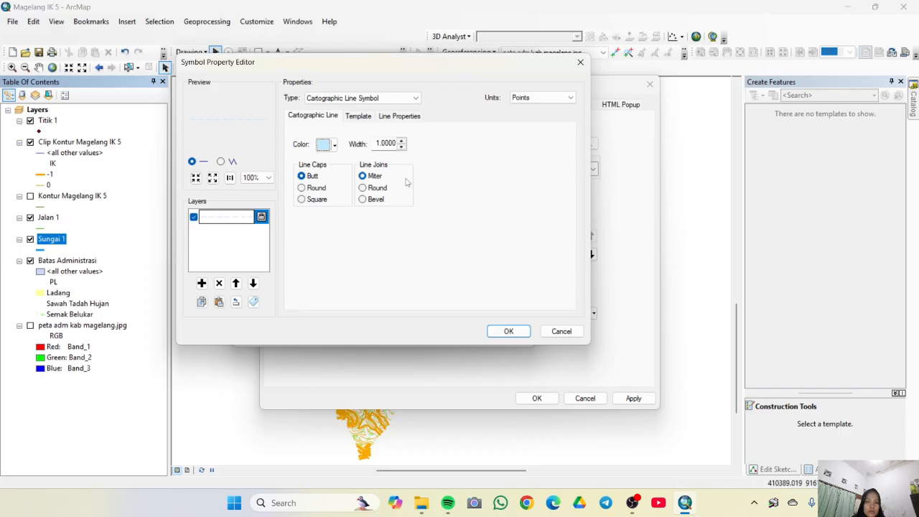
{"action": "left_click", "coordinate": [510, 333]}
{"action": "left_click", "coordinate": [463, 334]}
- Assign the Simbol RBI Sungai line to the Sungai Periodik class and adjust its line width
{"action": "left_click", "coordinate": [402, 239]}
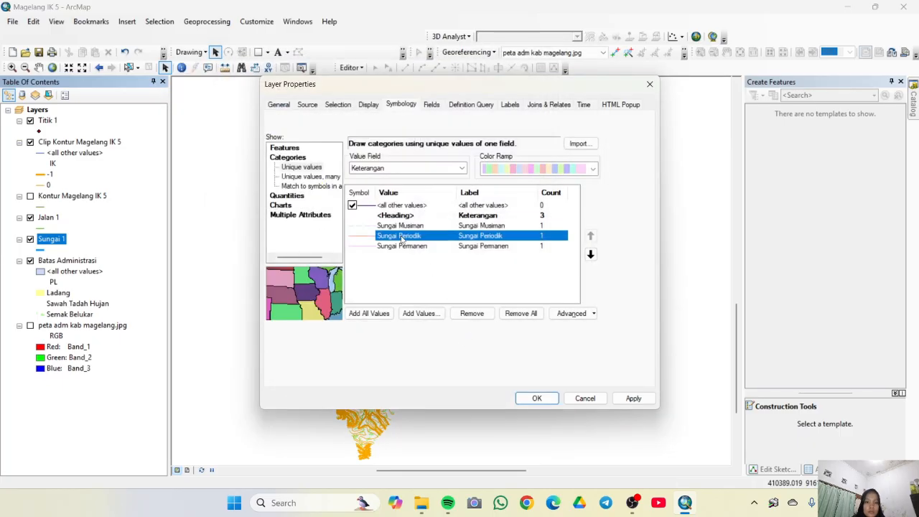
{"action": "double_click", "coordinate": [402, 240]}
{"action": "scroll", "coordinate": [350, 248], "scroll_direction": "down", "scroll_amount": 5}
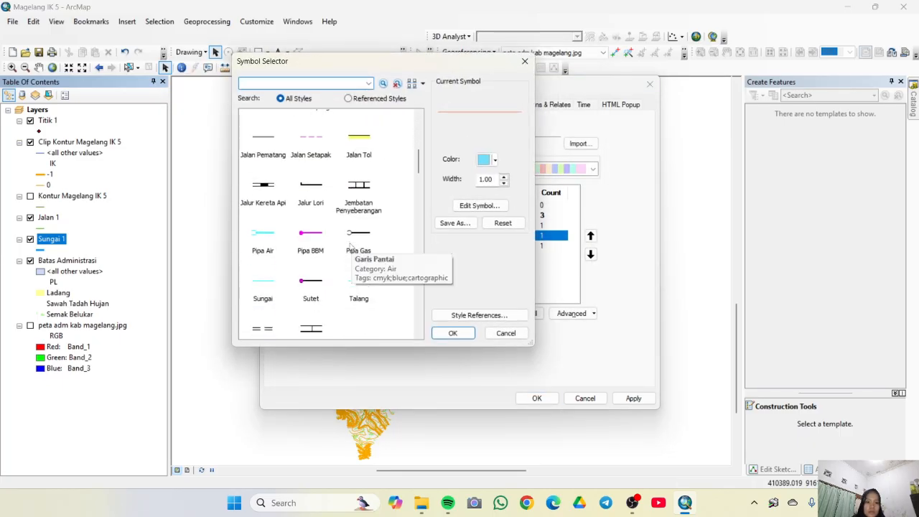
{"action": "scroll", "coordinate": [351, 248], "scroll_direction": "down", "scroll_amount": 2}
{"action": "left_click", "coordinate": [272, 244]}
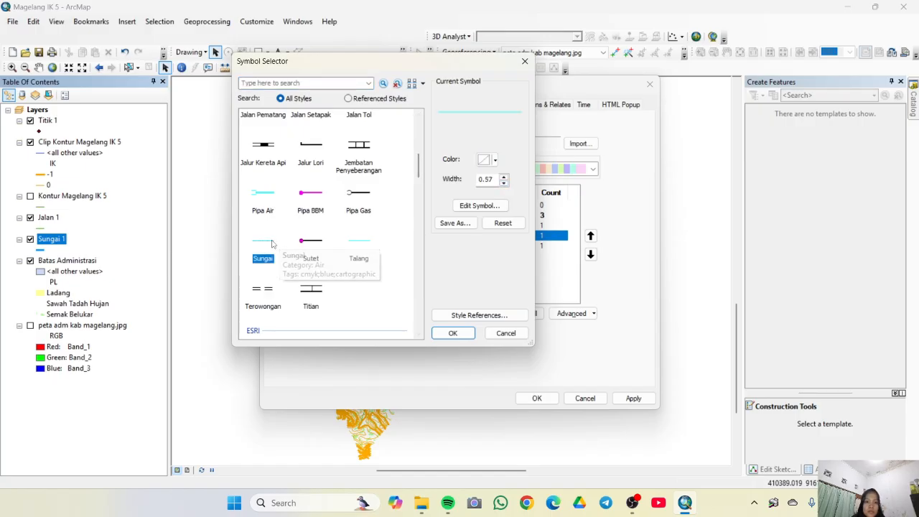
{"action": "left_click_drag", "start_coordinate": [493, 180], "coordinate": [461, 185]}
{"action": "key", "text": "Return"}
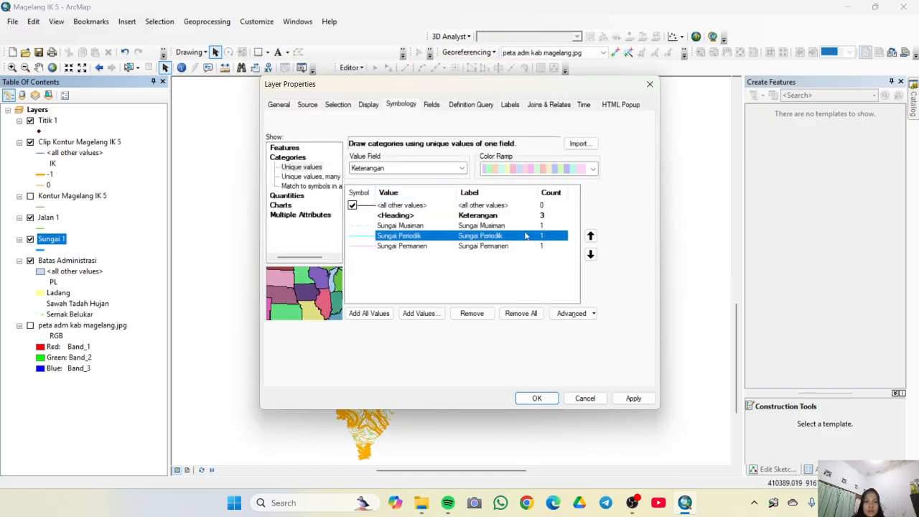
- Assign the Simbol RBI Sungai line to the Sungai Permanen class and set its width to 1.2
{"action": "double_click", "coordinate": [413, 248]}
{"action": "scroll", "coordinate": [361, 208], "scroll_direction": "down", "scroll_amount": 1}
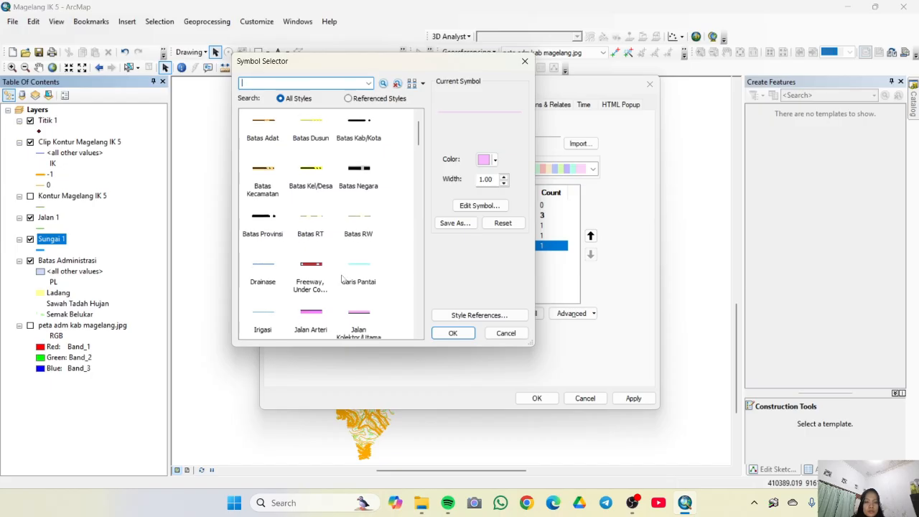
{"action": "scroll", "coordinate": [331, 280], "scroll_direction": "down", "scroll_amount": 3}
{"action": "left_click", "coordinate": [266, 277]}
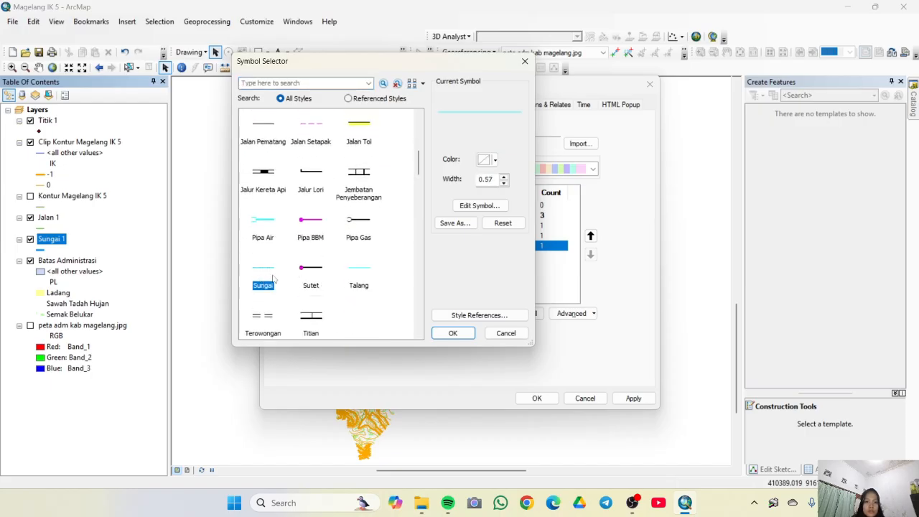
{"action": "double_click", "coordinate": [485, 179]}
{"action": "type", "text": ".2"}
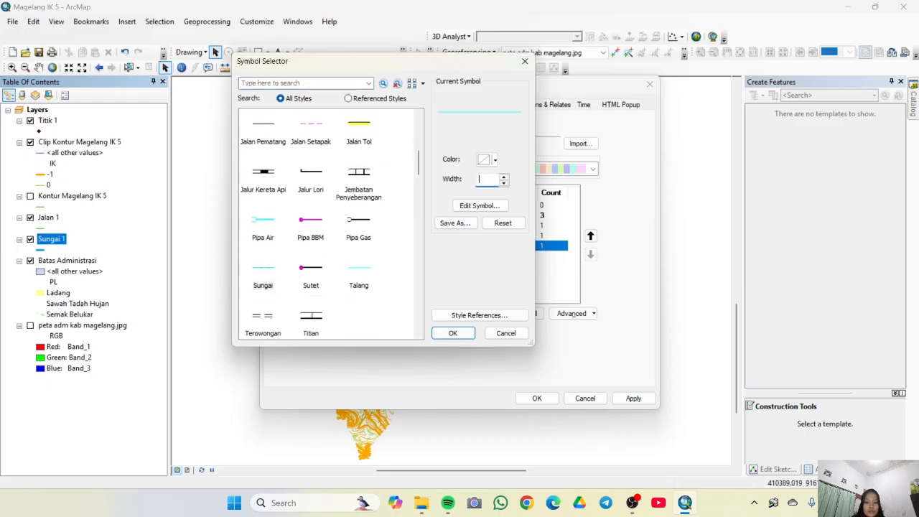
{"action": "left_click_drag", "start_coordinate": [488, 180], "coordinate": [464, 185]}
{"action": "type", "text": "1.2"}
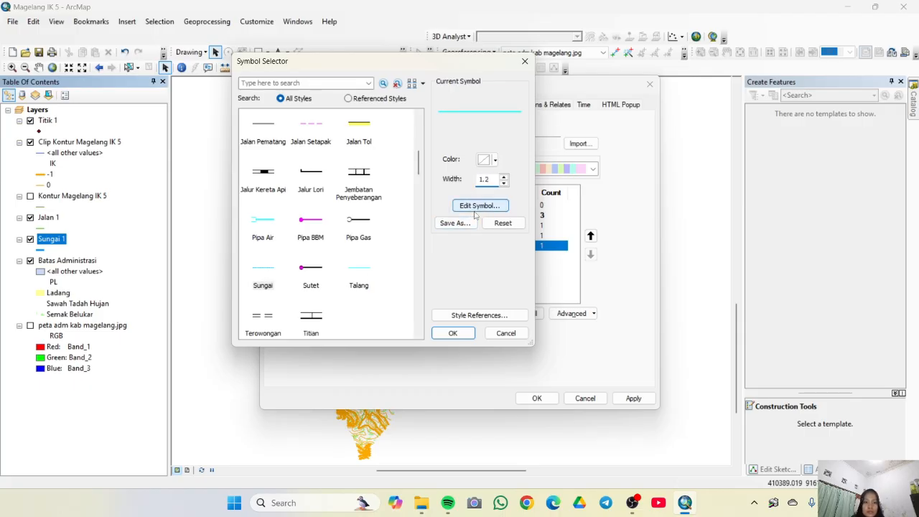
- Set the Sungai Permanen symbol's overall color to a bright blue and accept the Sungai 1 layer's symbology
{"action": "left_click", "coordinate": [495, 159]}
{"action": "left_click", "coordinate": [568, 202]}
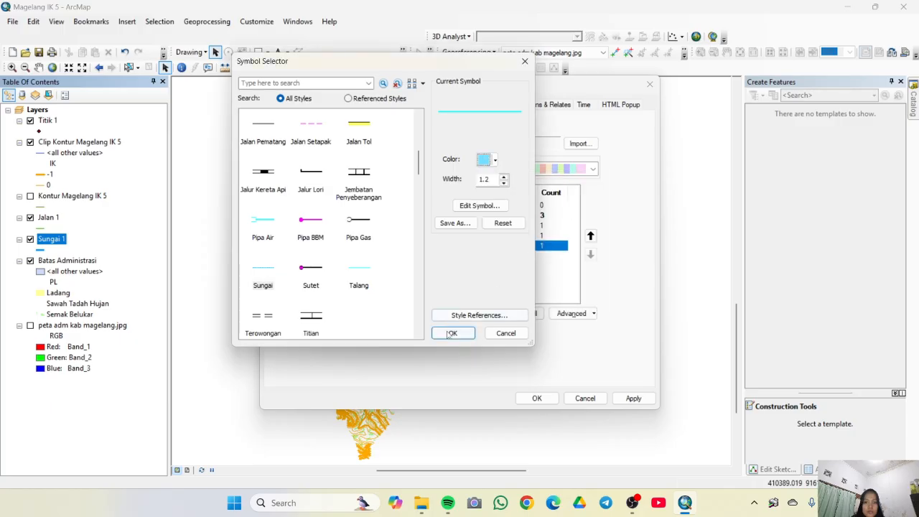
{"action": "left_click", "coordinate": [495, 159]}
{"action": "left_click", "coordinate": [568, 212]}
{"action": "left_click", "coordinate": [452, 334]}
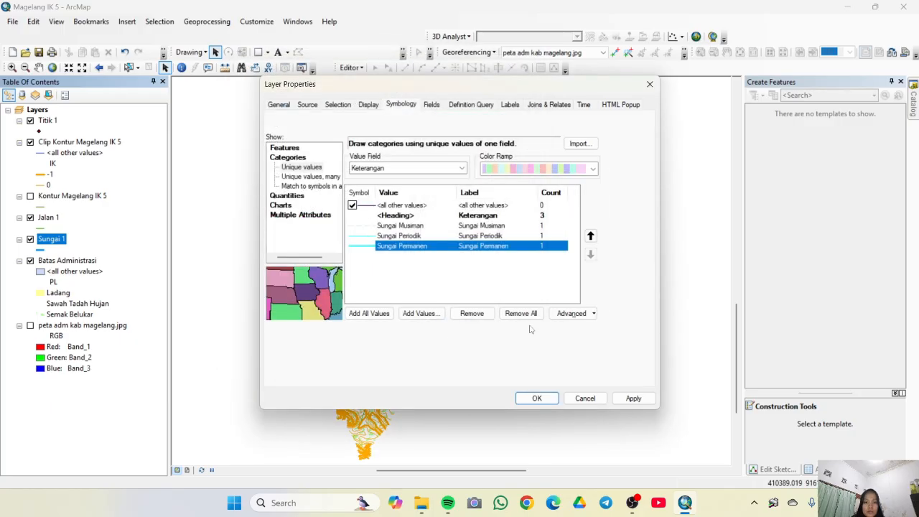
{"action": "left_click", "coordinate": [540, 398]}
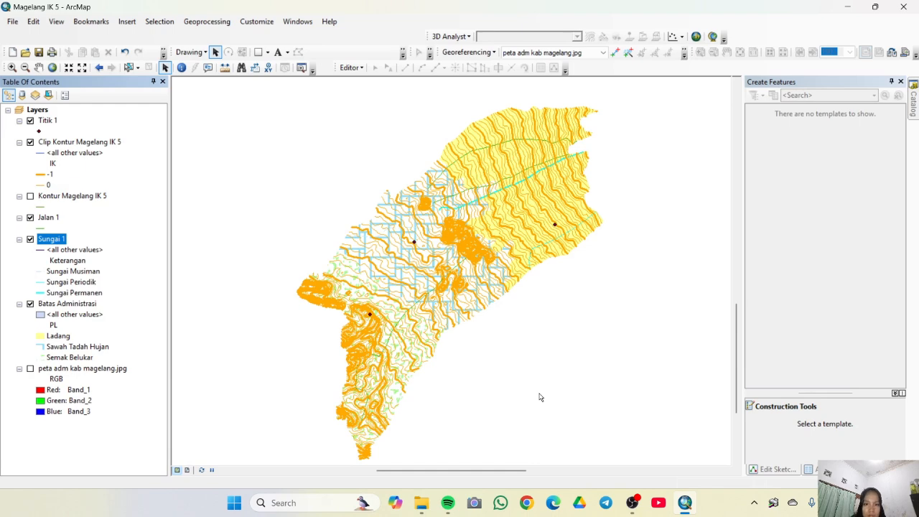
- Categorize the Jalan 1 layer by unique values of the Keterangan field and add all its values
{"action": "right_click", "coordinate": [49, 217]}
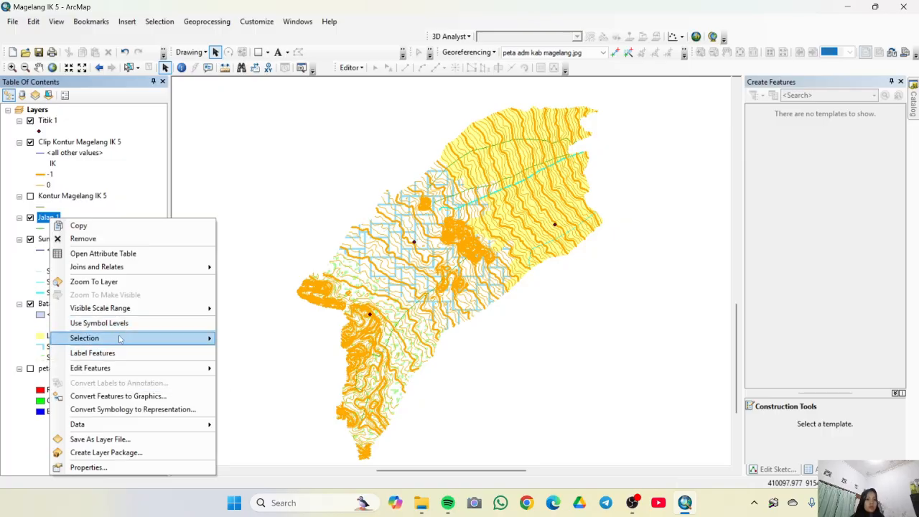
{"action": "left_click", "coordinate": [92, 467]}
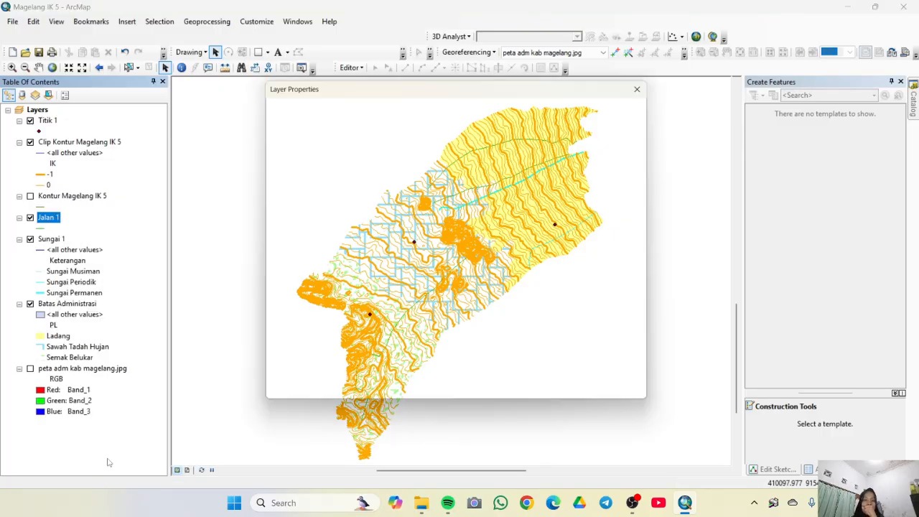
{"action": "left_click", "coordinate": [407, 110]}
{"action": "left_click", "coordinate": [308, 167]}
{"action": "left_click", "coordinate": [378, 168]}
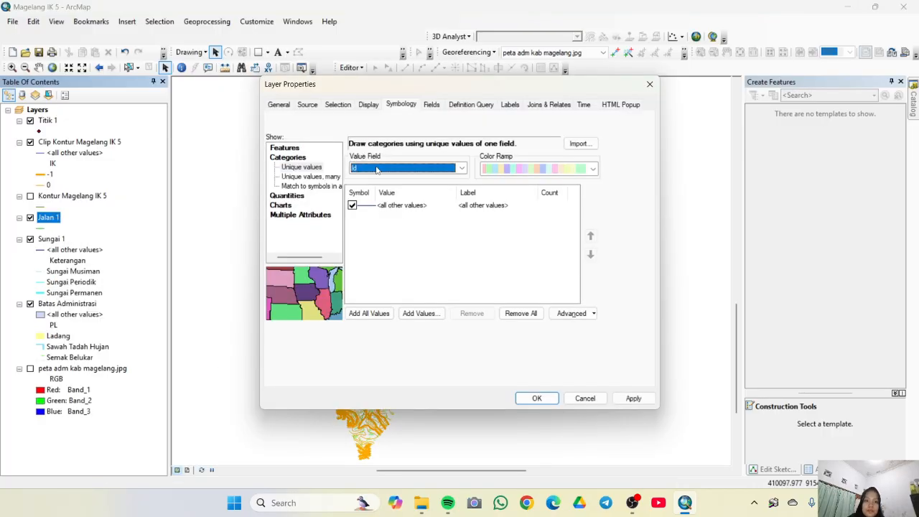
{"action": "left_click", "coordinate": [372, 188]}
{"action": "left_click", "coordinate": [369, 314]}
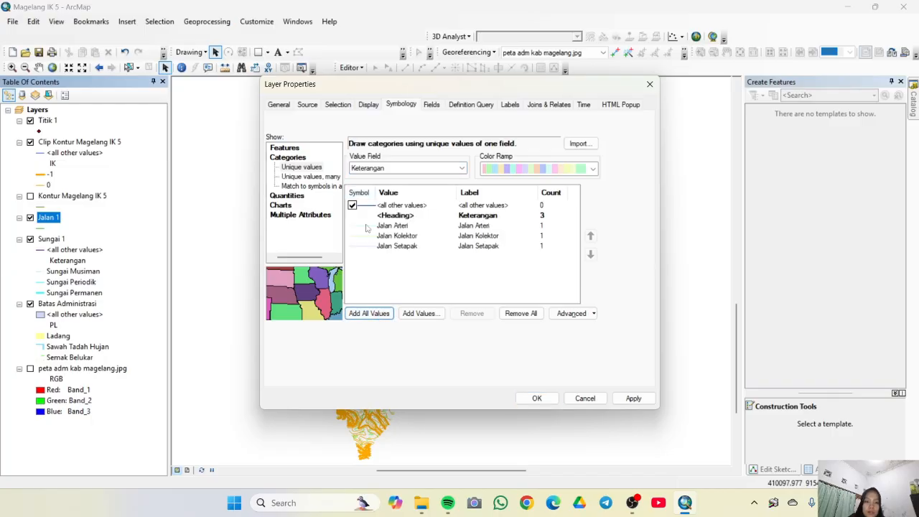
- Assign the Simbol RBI Jalan Arteri line to the Jalan Arteri class with width 1
{"action": "double_click", "coordinate": [366, 229]}
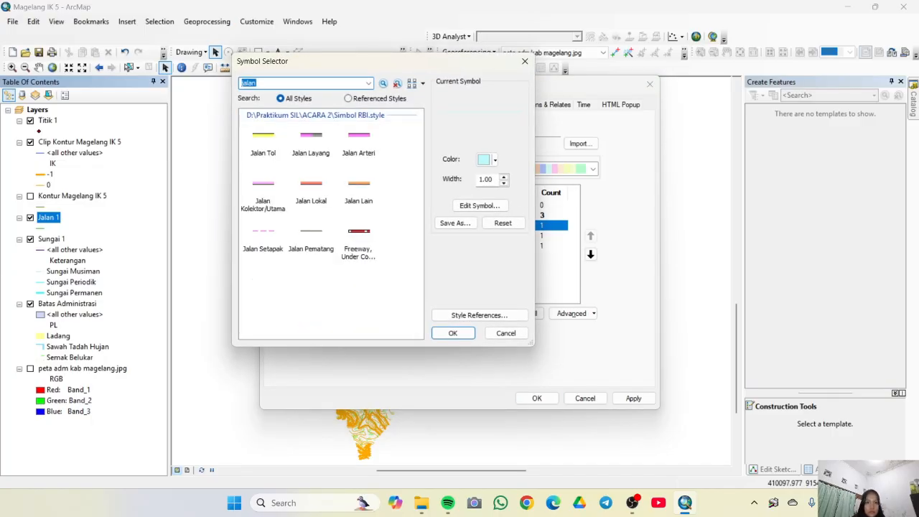
{"action": "left_click", "coordinate": [359, 142]}
{"action": "left_click_drag", "start_coordinate": [495, 180], "coordinate": [457, 194]}
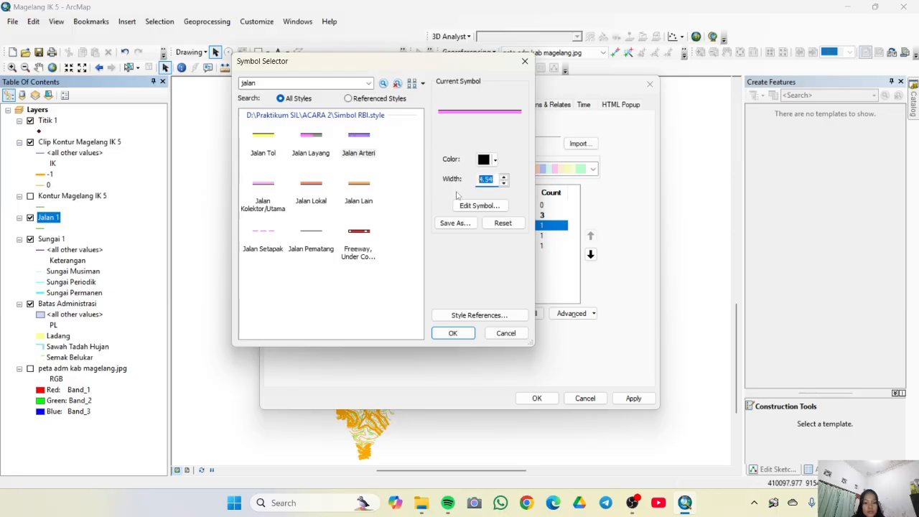
{"action": "type", "text": "1"}
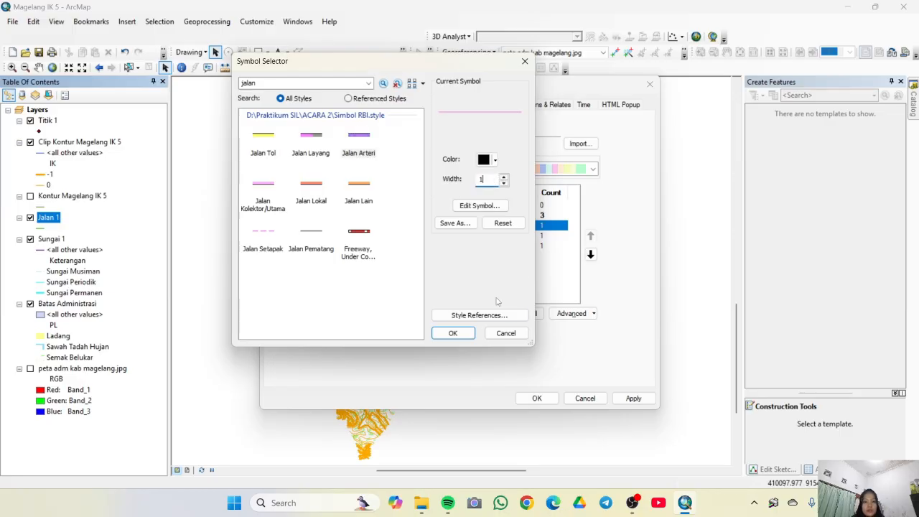
{"action": "left_click", "coordinate": [453, 333]}
- Search the symbols for jalan and assign the Jalan Lain line to the Jalan Kolektor class with width 1 and a purple overall color
{"action": "double_click", "coordinate": [394, 236]}
{"action": "type", "text": "jalan"}
{"action": "key", "text": "Return"}
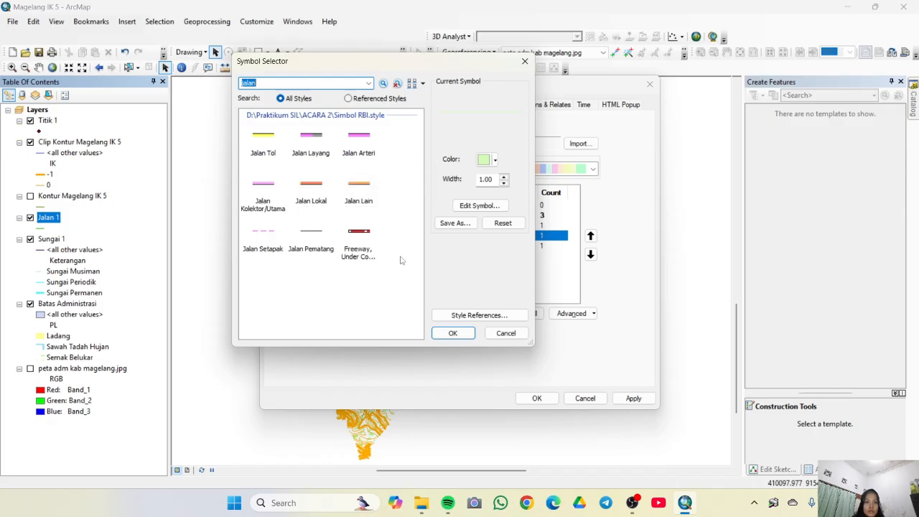
{"action": "left_click", "coordinate": [347, 195]}
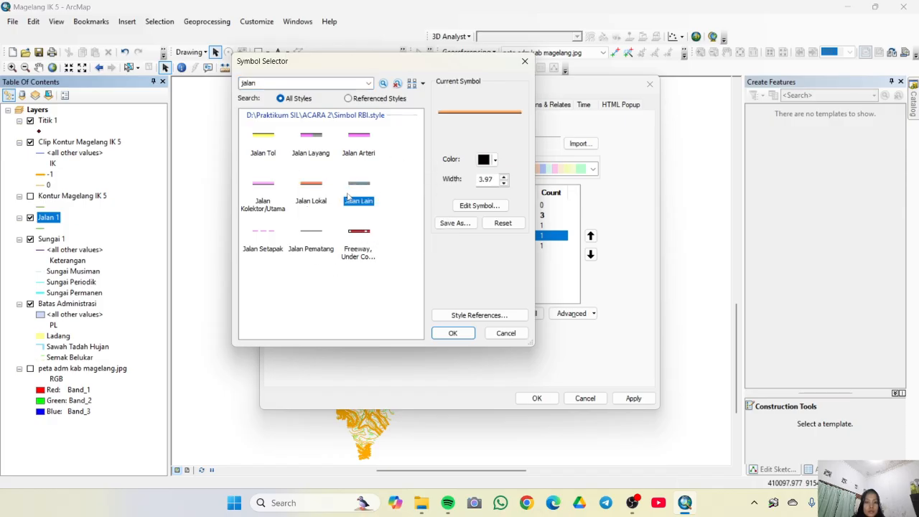
{"action": "left_click_drag", "start_coordinate": [497, 179], "coordinate": [461, 186]}
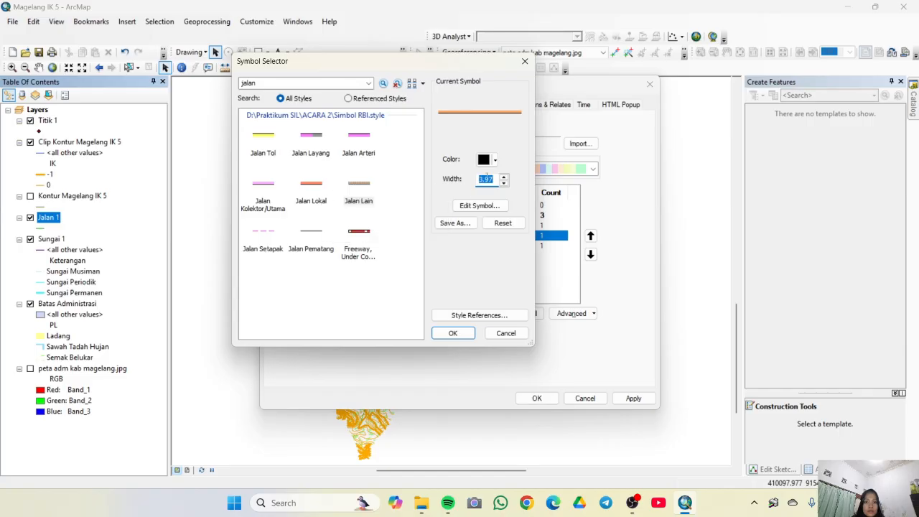
{"action": "left_click", "coordinate": [495, 160]}
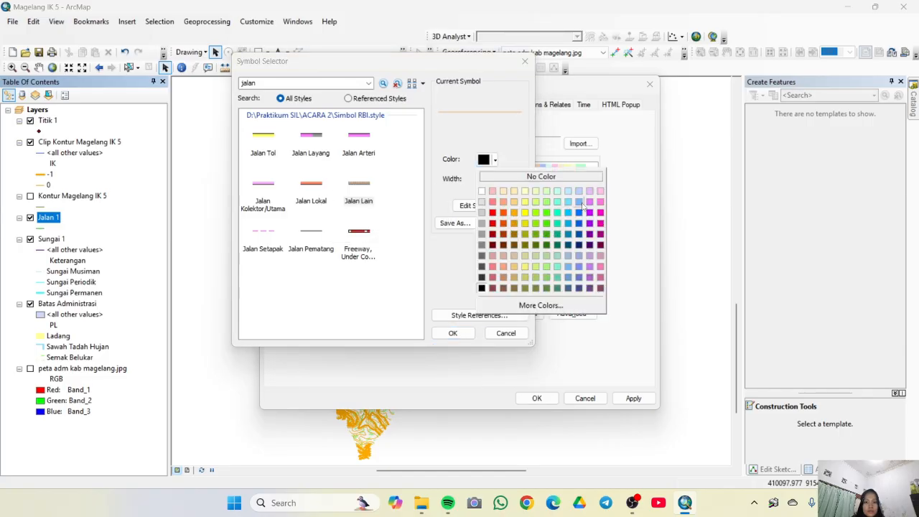
{"action": "left_click", "coordinate": [589, 223]}
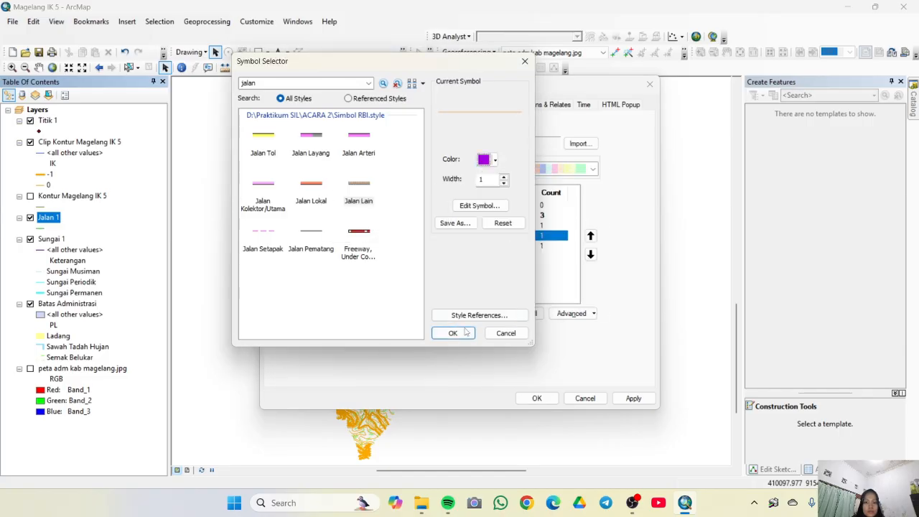
{"action": "left_click", "coordinate": [453, 333]}
- Edit the Jalan Kolektor symbol's properties so its orange cartographic line layer is purple
{"action": "double_click", "coordinate": [369, 242]}
{"action": "left_click", "coordinate": [480, 205]}
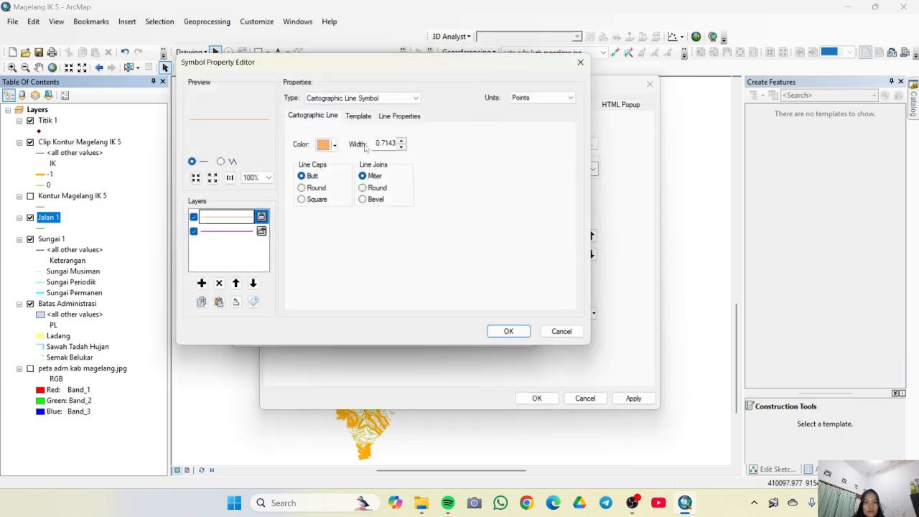
{"action": "left_click", "coordinate": [324, 145]}
{"action": "left_click", "coordinate": [429, 220]}
{"action": "left_click", "coordinate": [509, 331]}
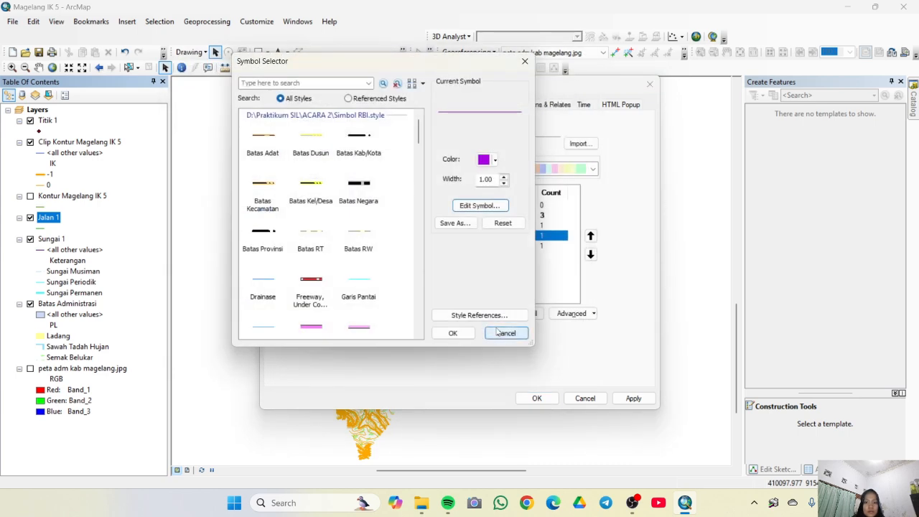
{"action": "left_click", "coordinate": [452, 331]}
- Search the symbols for jalan, assign the dashed Jalan Setapak line to the Jalan Setapak class, and accept the Jalan 1 layer's symbology
{"action": "double_click", "coordinate": [392, 246]}
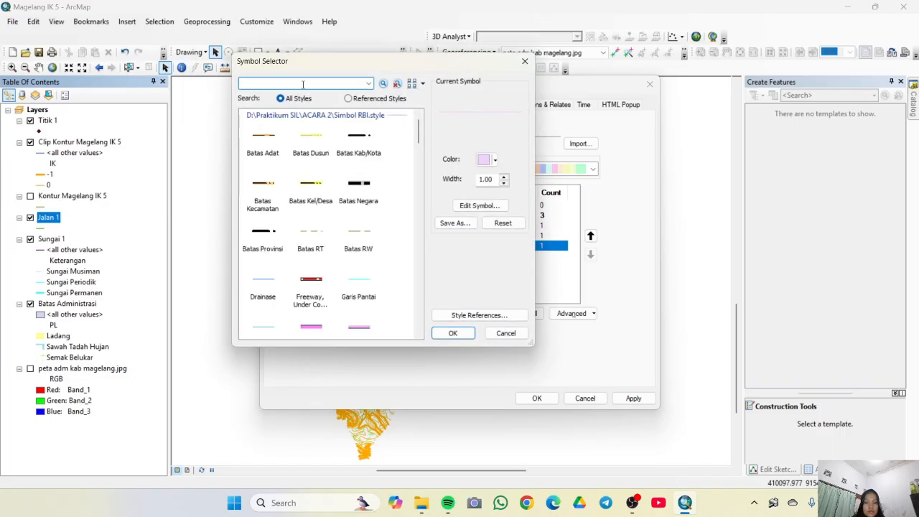
{"action": "type", "text": "jalan"}
{"action": "key", "text": "Return"}
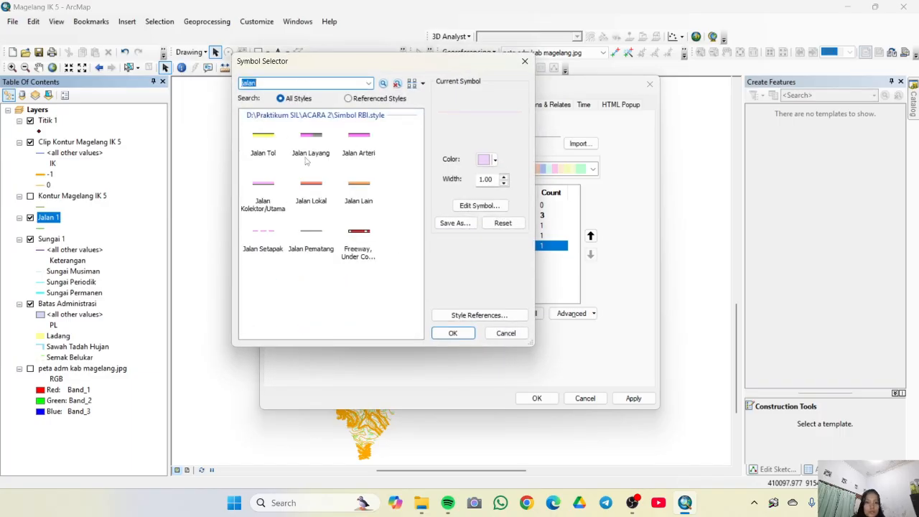
{"action": "left_click", "coordinate": [265, 239]}
{"action": "left_click", "coordinate": [496, 180]}
{"action": "left_click", "coordinate": [452, 332]}
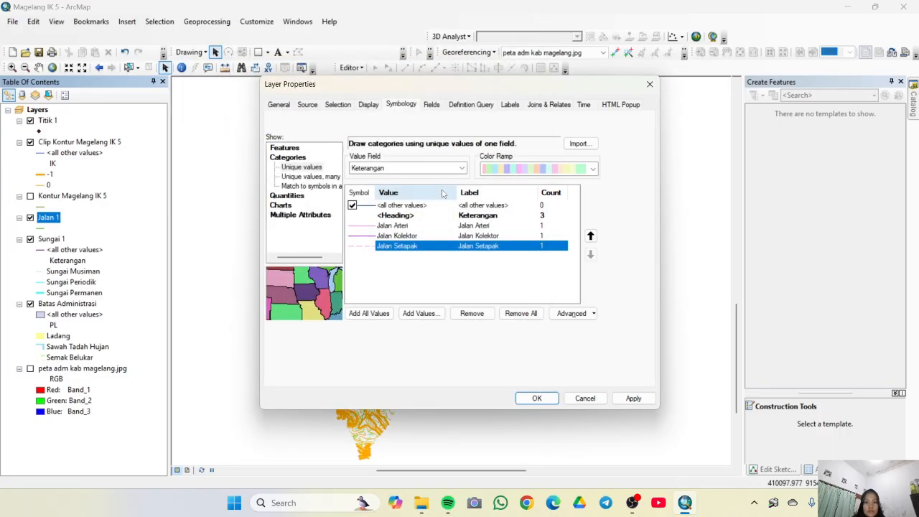
{"action": "left_click", "coordinate": [536, 398]}
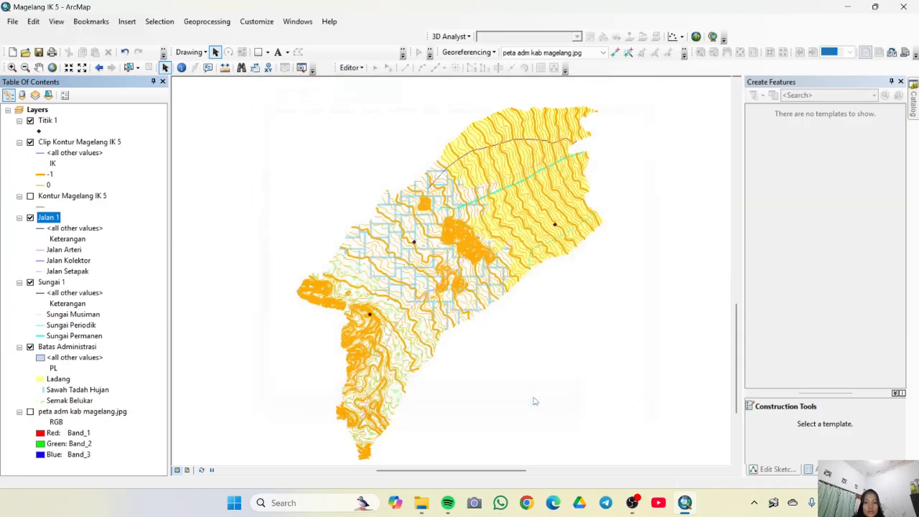
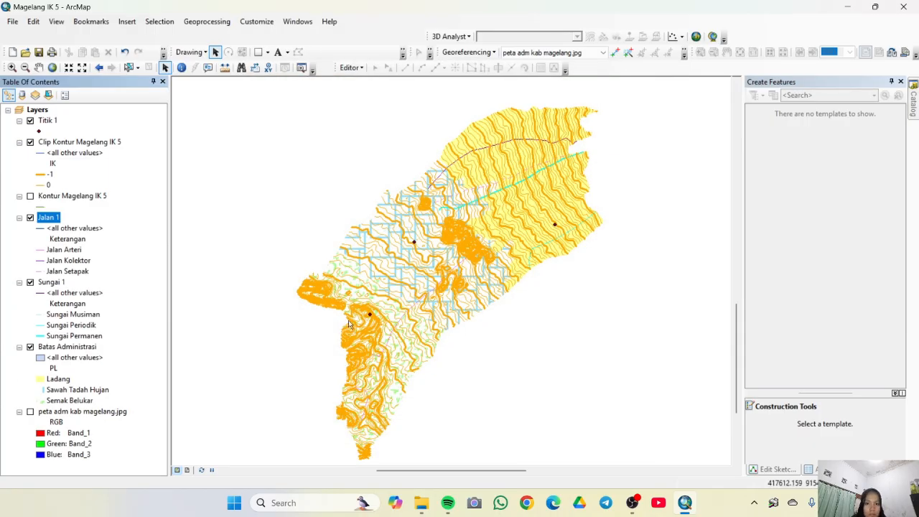
{"action": "left_click", "coordinate": [68, 250]}
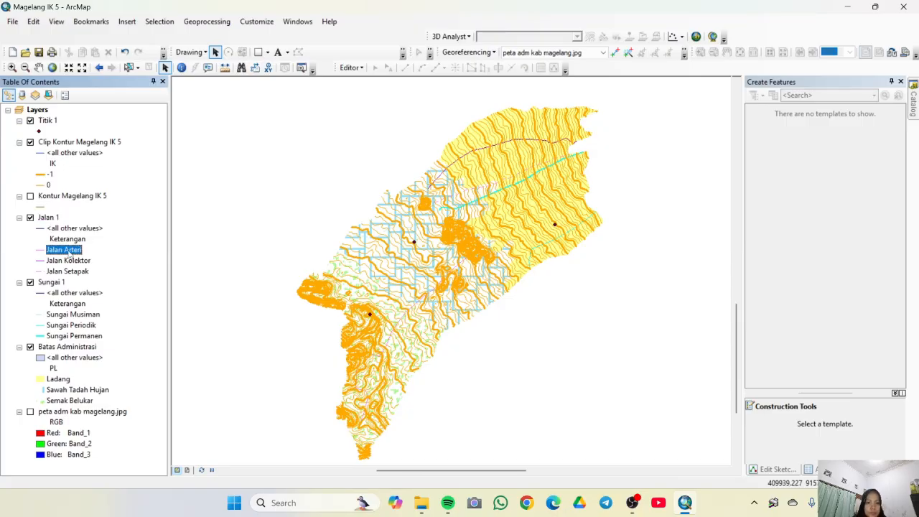
{"action": "double_click", "coordinate": [68, 250]}
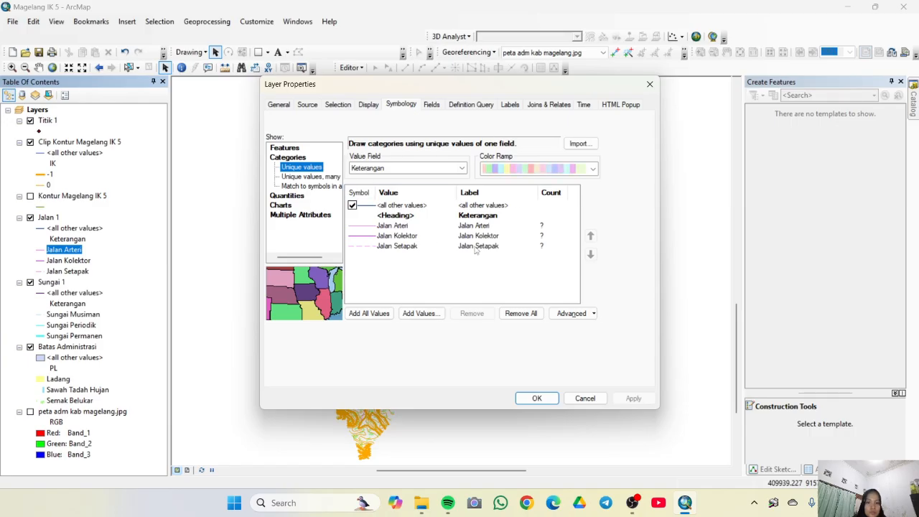
{"action": "left_click", "coordinate": [650, 84]}
- Reopen the Jalan 1 layer's symbology and set the Jalan Arteri line width to 2
{"action": "left_click", "coordinate": [48, 217]}
{"action": "right_click", "coordinate": [48, 217]}
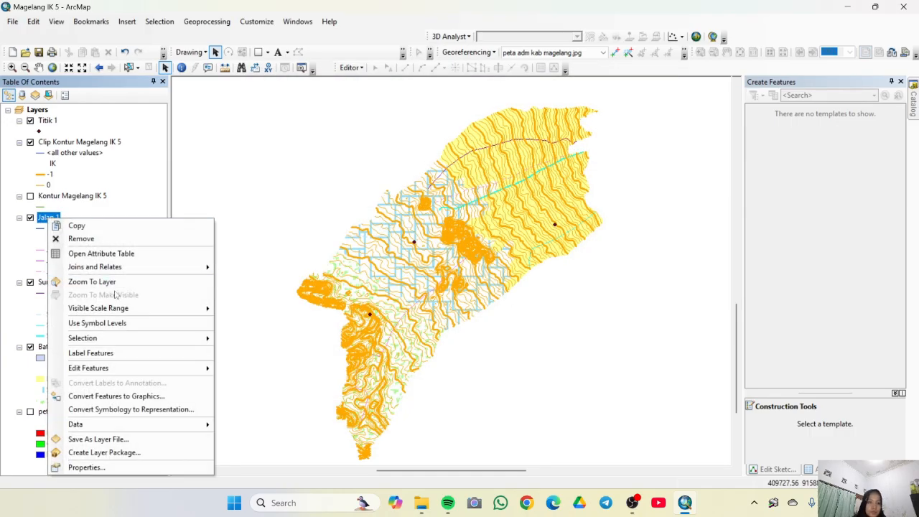
{"action": "left_click", "coordinate": [86, 468]}
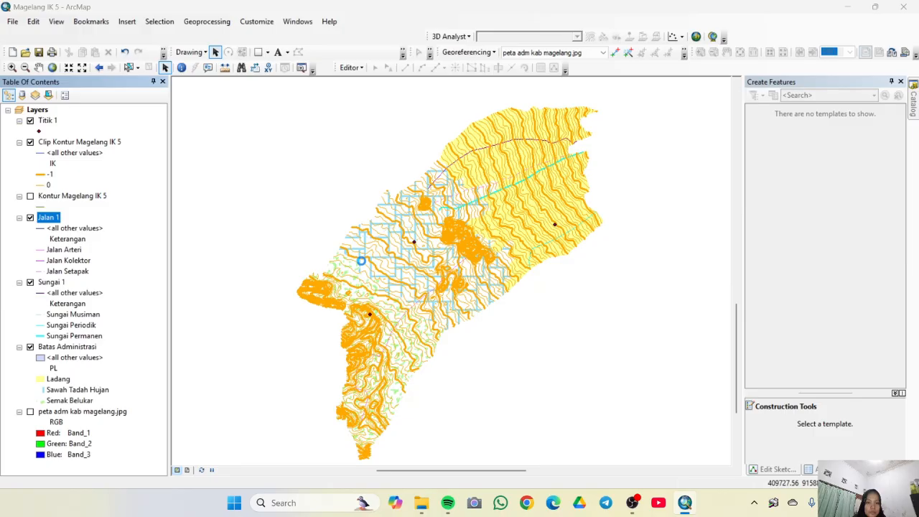
{"action": "double_click", "coordinate": [397, 225]}
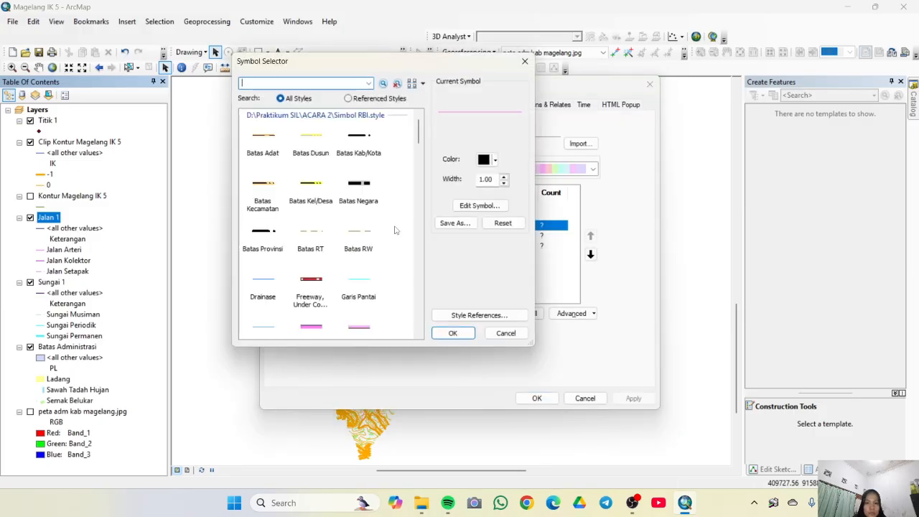
{"action": "left_click_drag", "start_coordinate": [496, 180], "coordinate": [454, 186]}
{"action": "type", "text": "2"}
{"action": "key", "text": "Return"}
- Set the Jalan Kolektor line width to 2, thicken the dashed Jalan Setapak line, and apply the Jalan 1 symbology
{"action": "double_click", "coordinate": [406, 236]}
{"action": "type", "text": "2"}
{"action": "key", "text": "Return"}
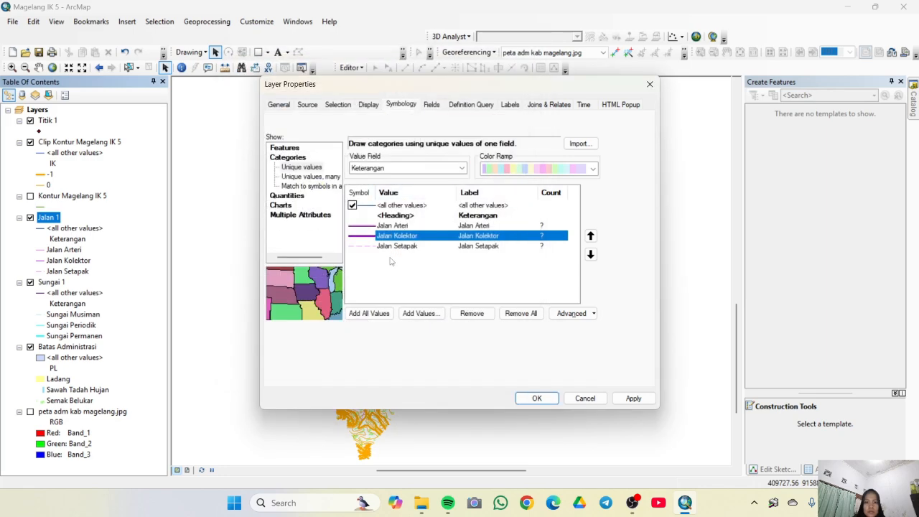
{"action": "double_click", "coordinate": [397, 245]}
{"action": "key", "text": "Return"}
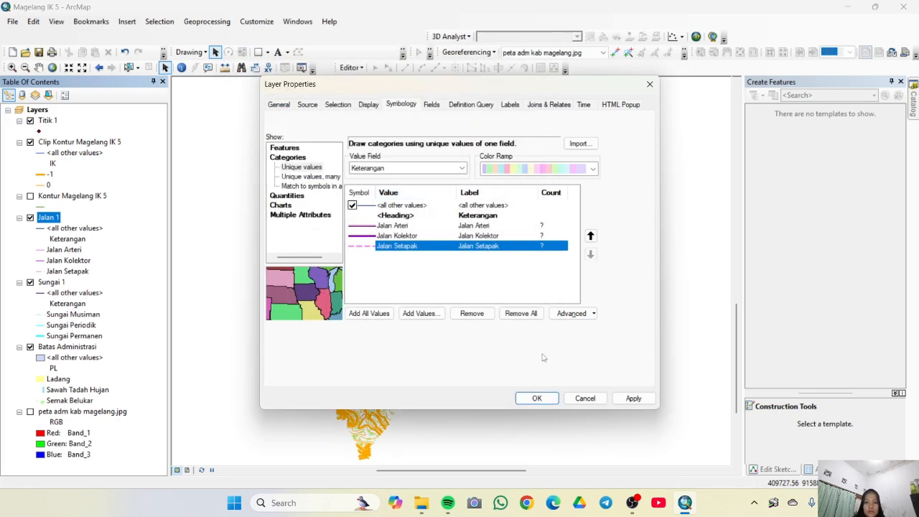
{"action": "left_click", "coordinate": [622, 397]}
{"action": "left_click", "coordinate": [536, 398]}
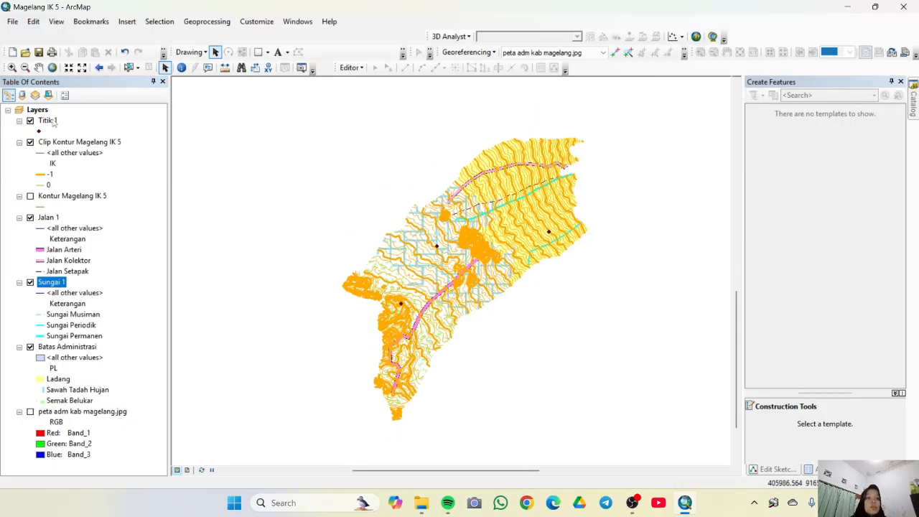
- Categorize the Titik 1 layer's symbology by unique values of Keterangan and add all values
{"action": "right_click", "coordinate": [53, 123]}
{"action": "left_click", "coordinate": [91, 371]}
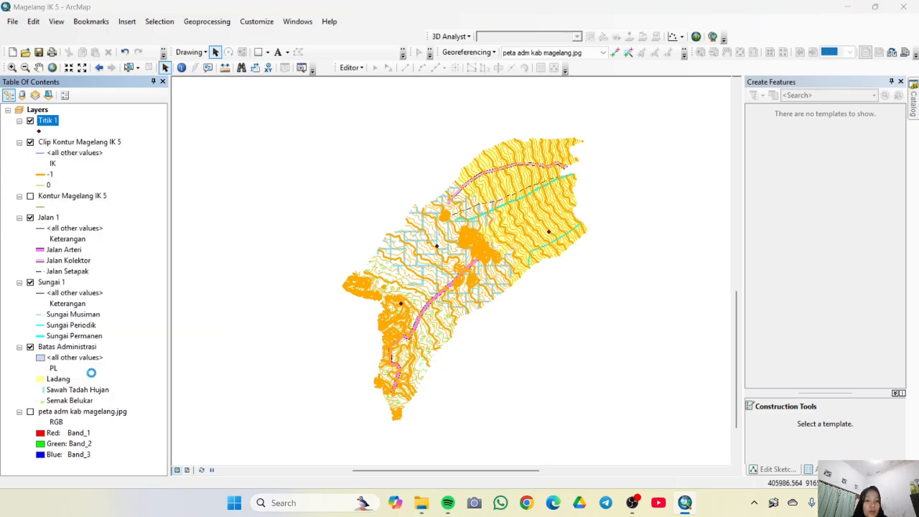
{"action": "left_click", "coordinate": [296, 168]}
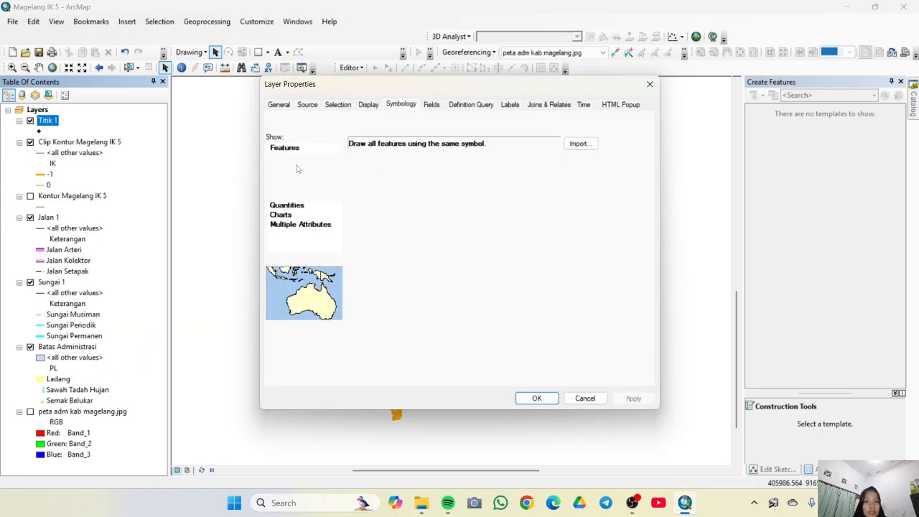
{"action": "left_click", "coordinate": [369, 313]}
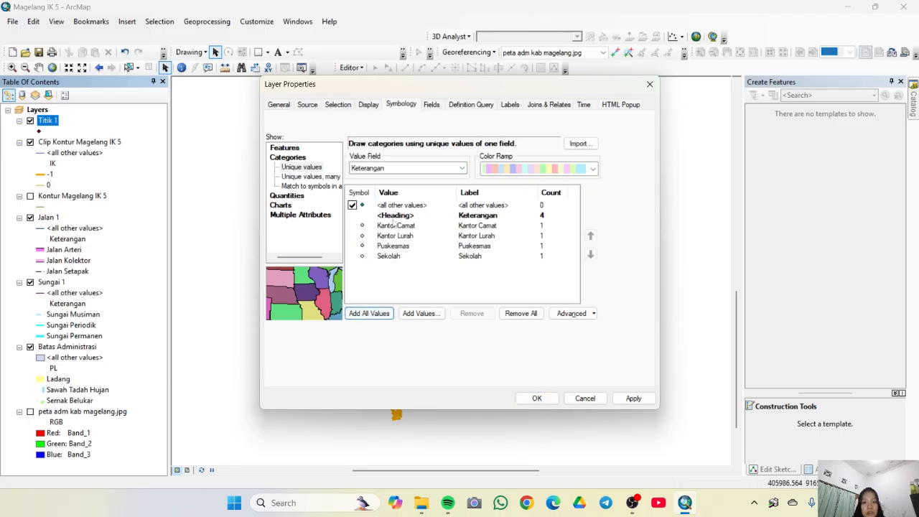
- Make the Kantor Camat symbol a Character Marker Symbol using the Geosiana Default font
{"action": "double_click", "coordinate": [376, 227]}
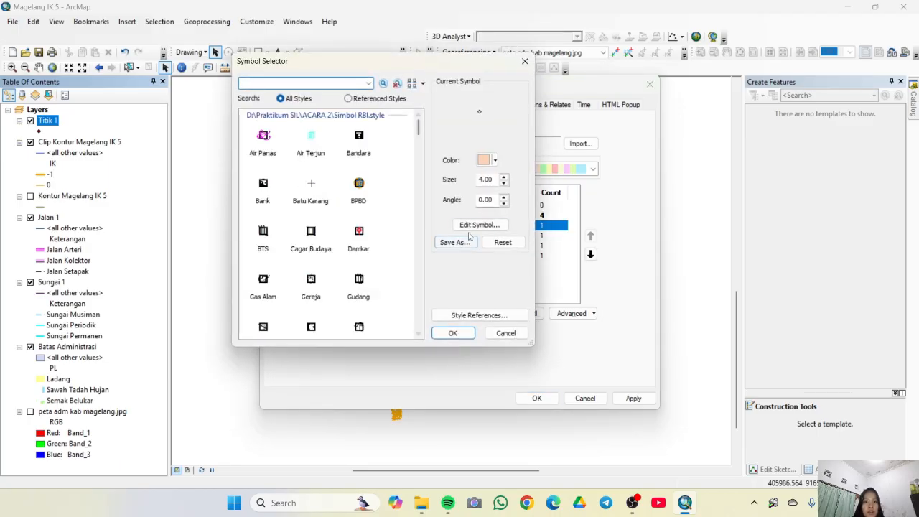
{"action": "left_click", "coordinate": [474, 225]}
{"action": "left_click", "coordinate": [365, 98]}
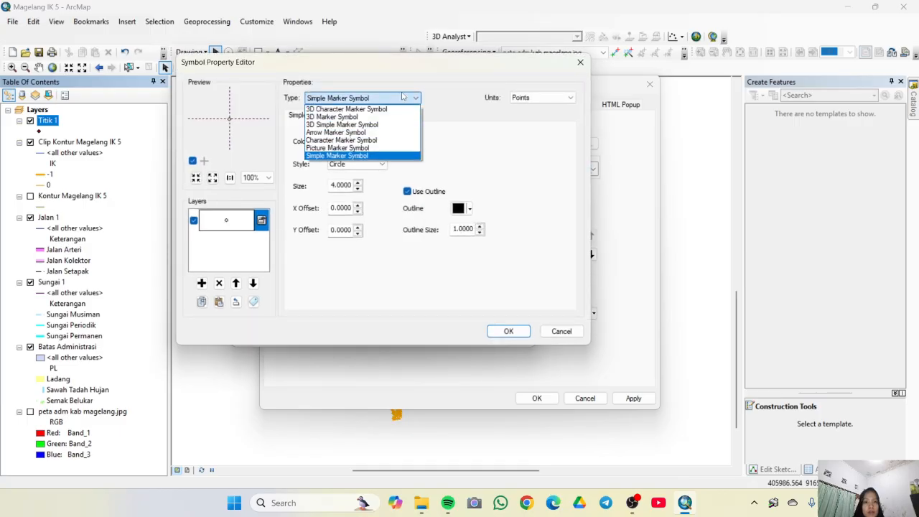
{"action": "left_click", "coordinate": [373, 140]}
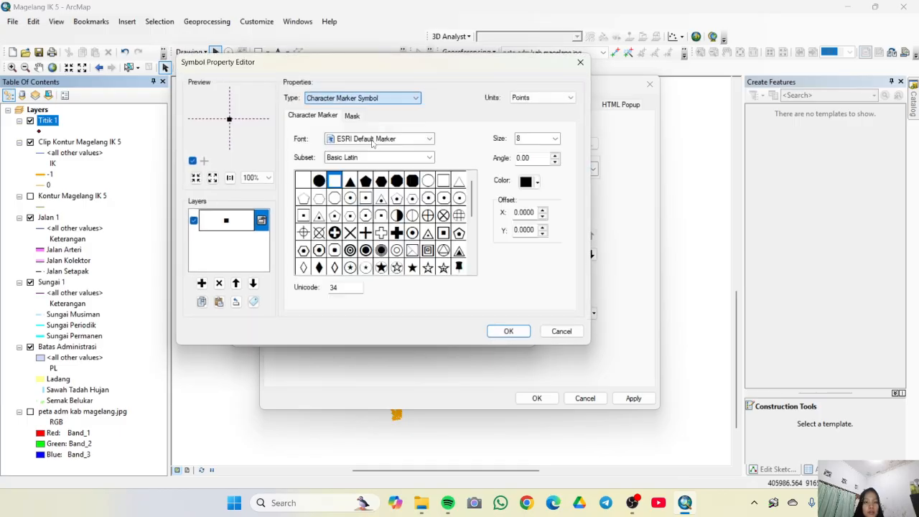
{"action": "left_click", "coordinate": [429, 138]}
{"action": "scroll", "coordinate": [386, 206], "scroll_direction": "down", "scroll_amount": 10}
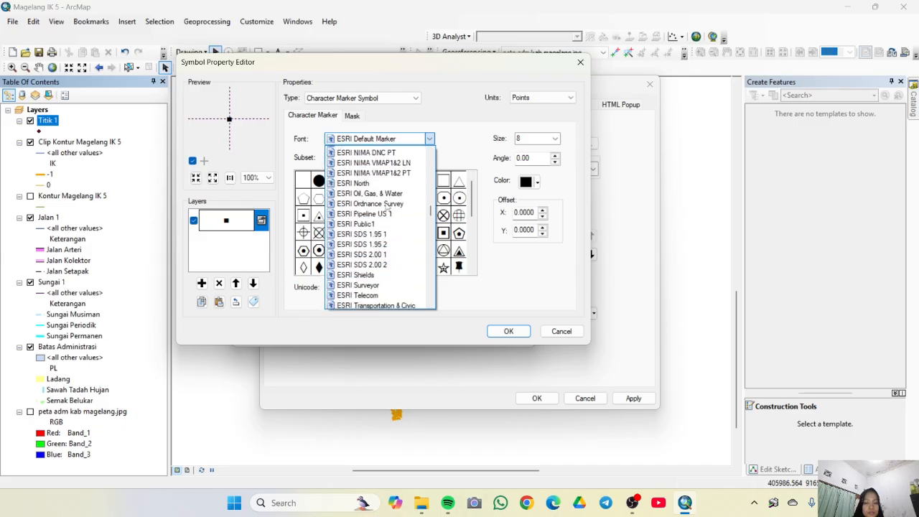
{"action": "scroll", "coordinate": [385, 204], "scroll_direction": "down", "scroll_amount": 2}
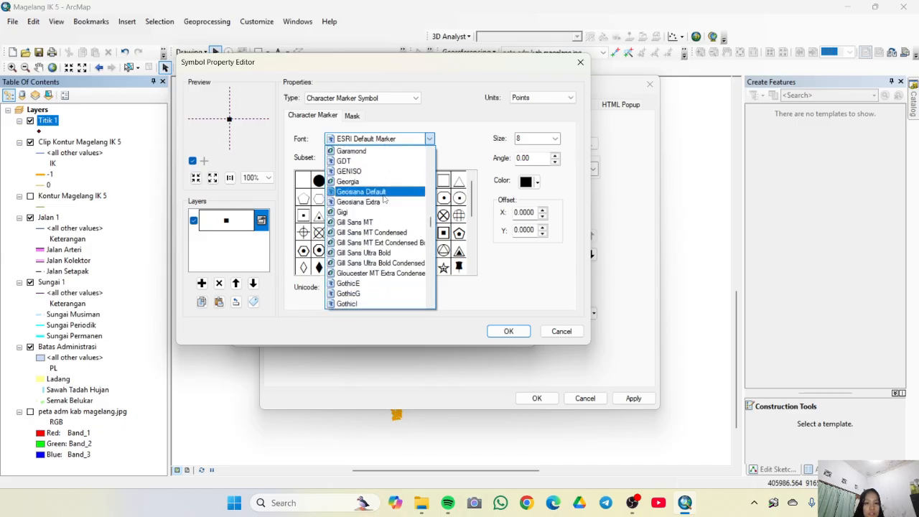
{"action": "left_click", "coordinate": [384, 193]}
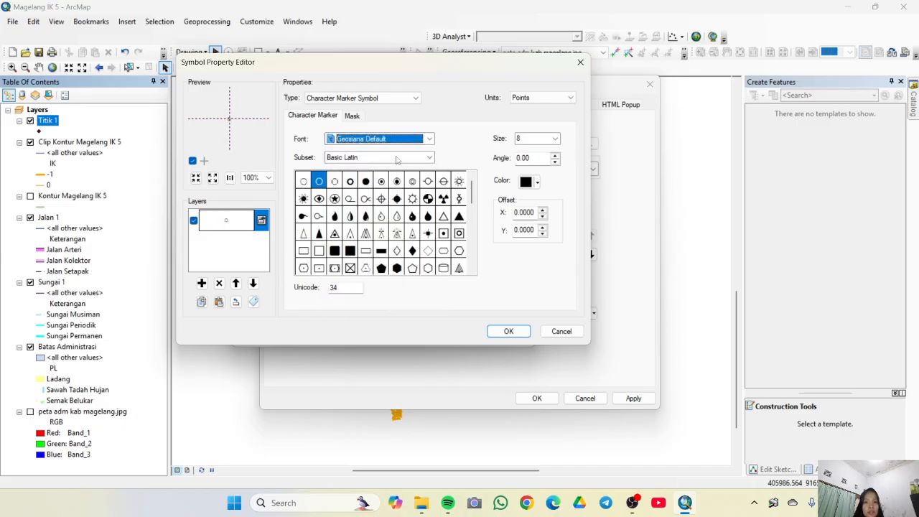
- Give the Kantor Camat marker the building character with an L flag (Unicode 237) at size 12
{"action": "scroll", "coordinate": [395, 234], "scroll_direction": "down", "scroll_amount": 6}
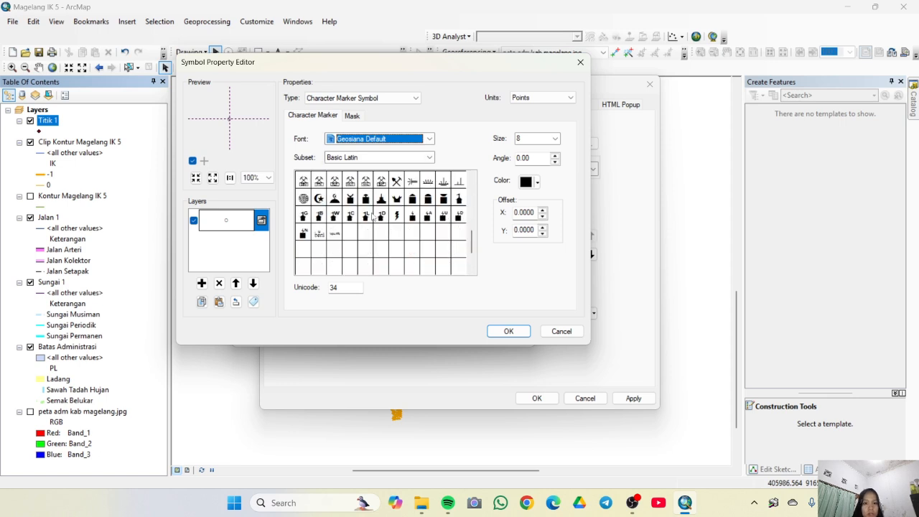
{"action": "left_click", "coordinate": [365, 216]}
{"action": "double_click", "coordinate": [518, 138]}
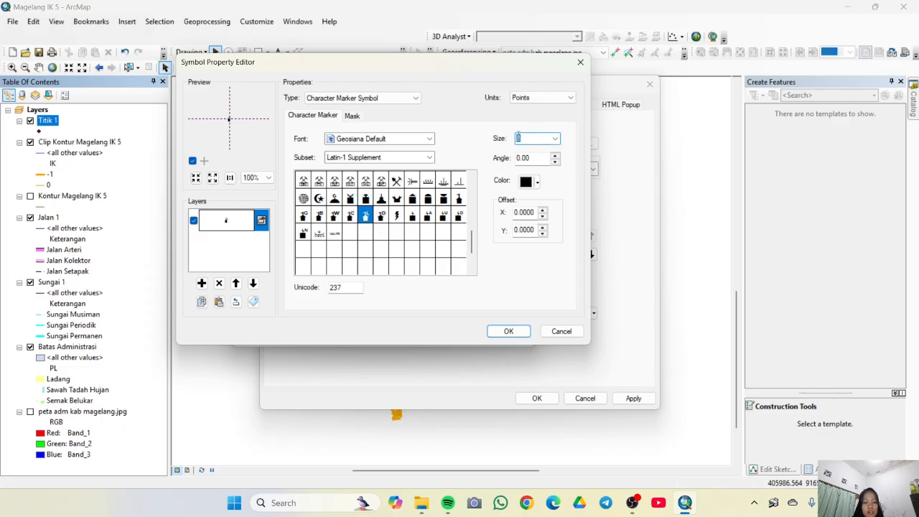
{"action": "type", "text": "12"}
{"action": "left_click", "coordinate": [510, 331]}
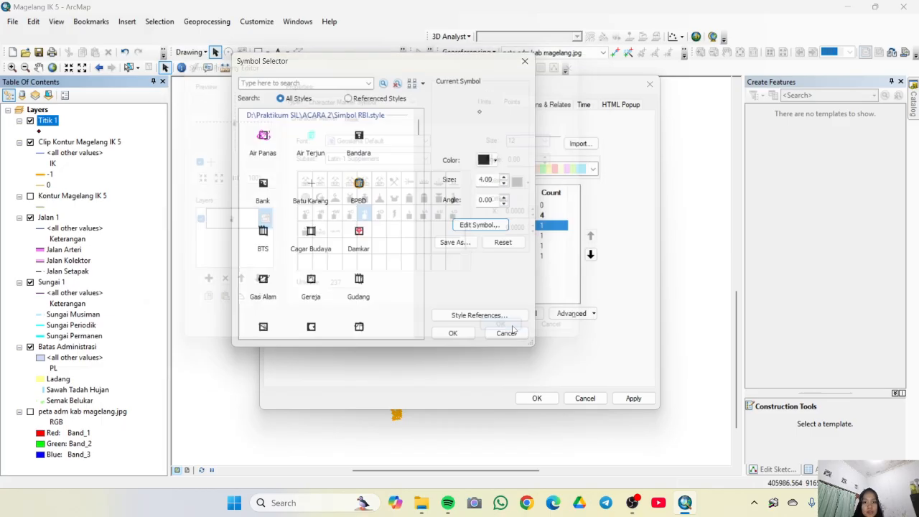
{"action": "left_click", "coordinate": [453, 334]}
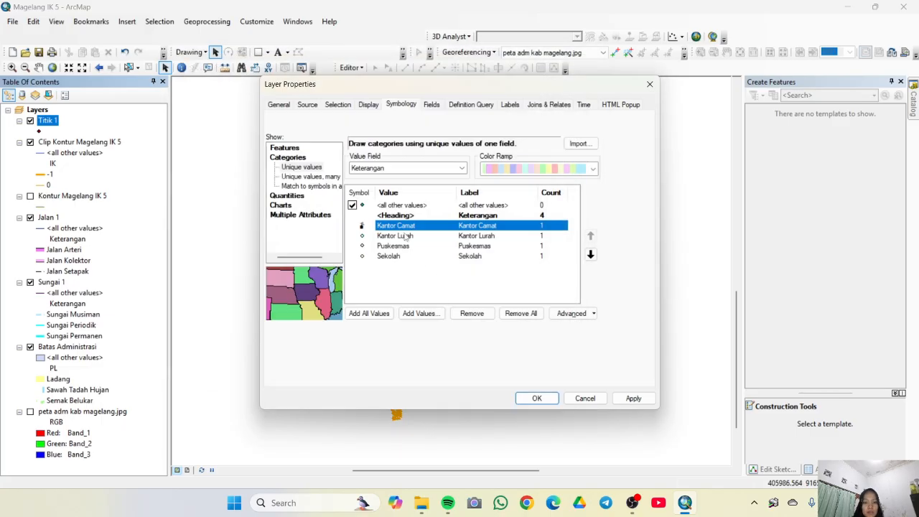
- Switch the Kantor Camat marker to the building character with a C flag (Unicode 236)
{"action": "double_click", "coordinate": [407, 228]}
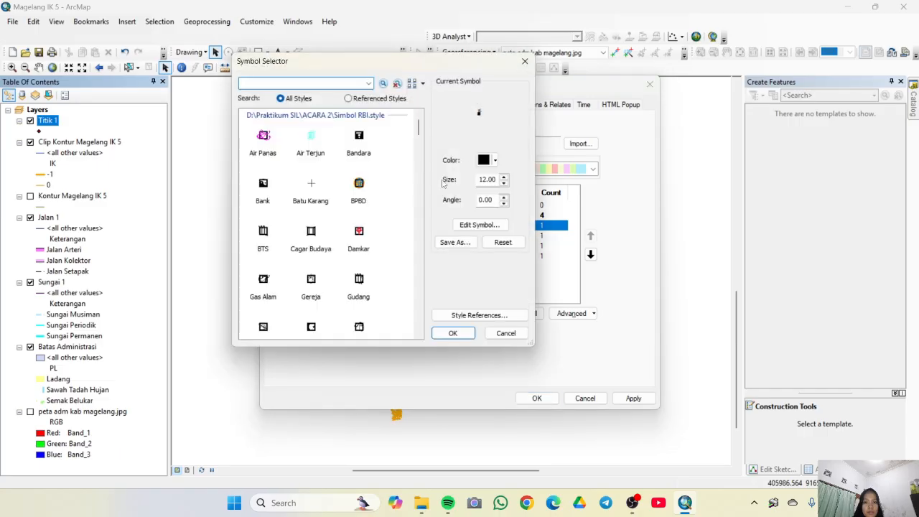
{"action": "left_click", "coordinate": [479, 224]}
{"action": "left_click", "coordinate": [351, 203]}
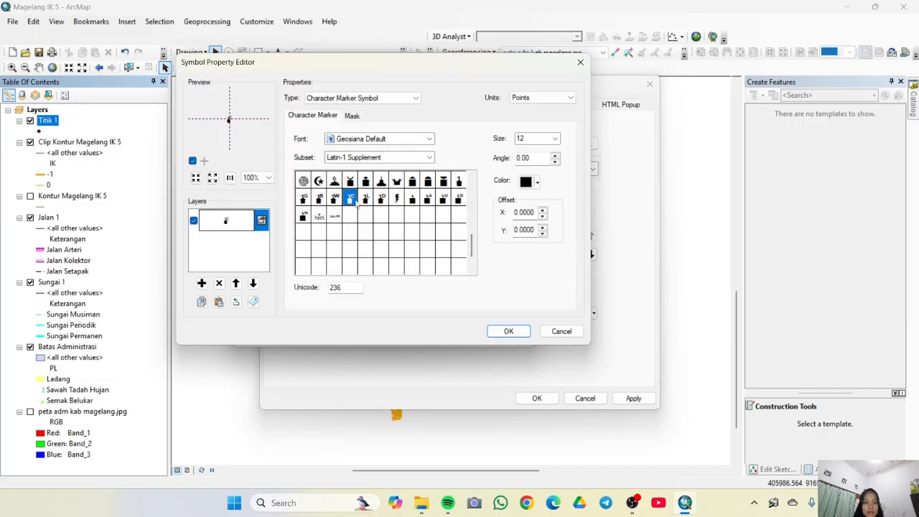
{"action": "left_click", "coordinate": [509, 332]}
{"action": "left_click", "coordinate": [454, 332]}
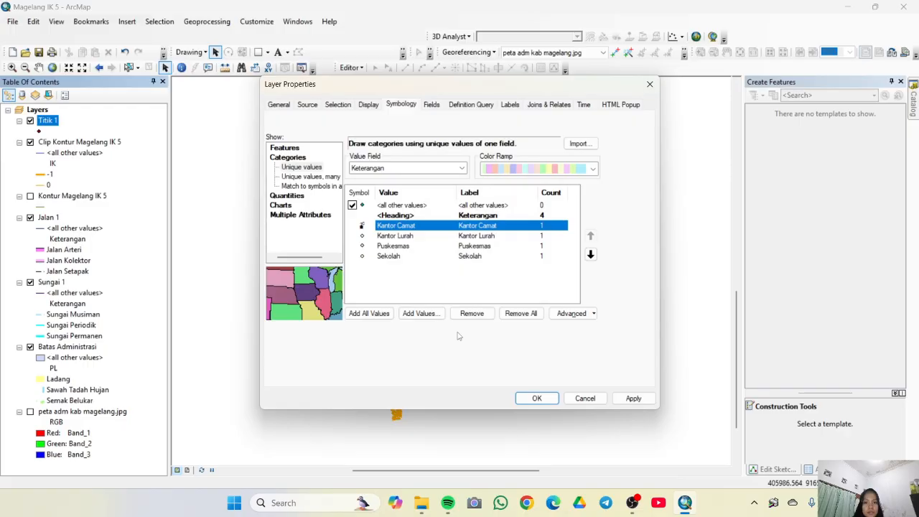
- Make the Kantor Lurah symbol a Character Marker Symbol using the Geosiana Default font
{"action": "left_click", "coordinate": [401, 237]}
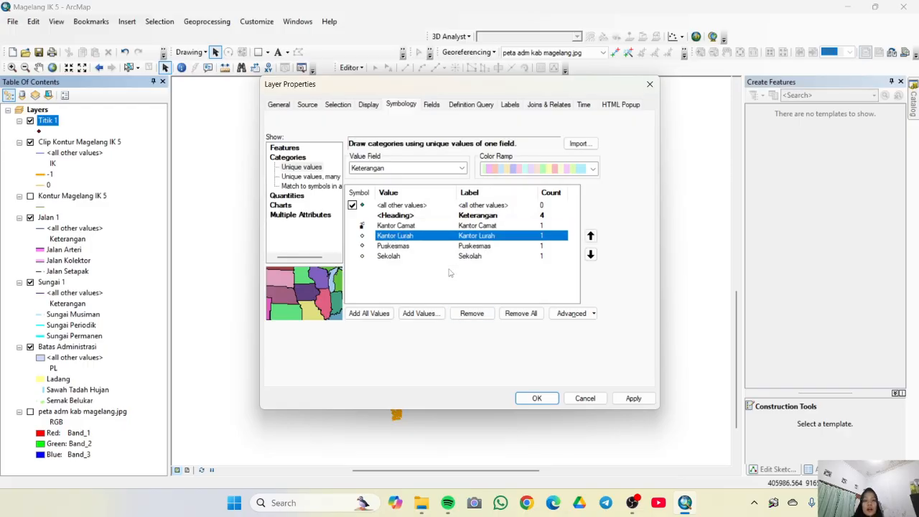
{"action": "double_click", "coordinate": [362, 236]}
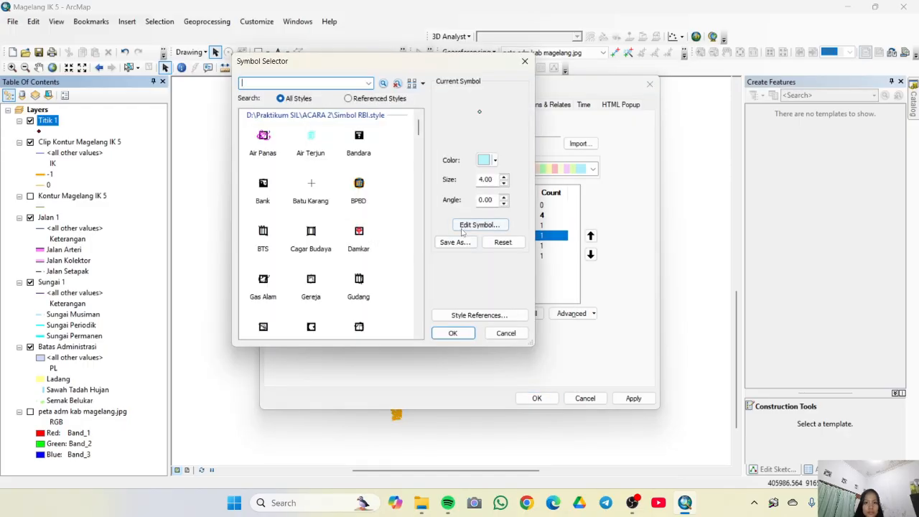
{"action": "left_click", "coordinate": [479, 229]}
{"action": "left_click", "coordinate": [363, 97]}
{"action": "left_click", "coordinate": [341, 140]}
{"action": "left_click", "coordinate": [377, 138]}
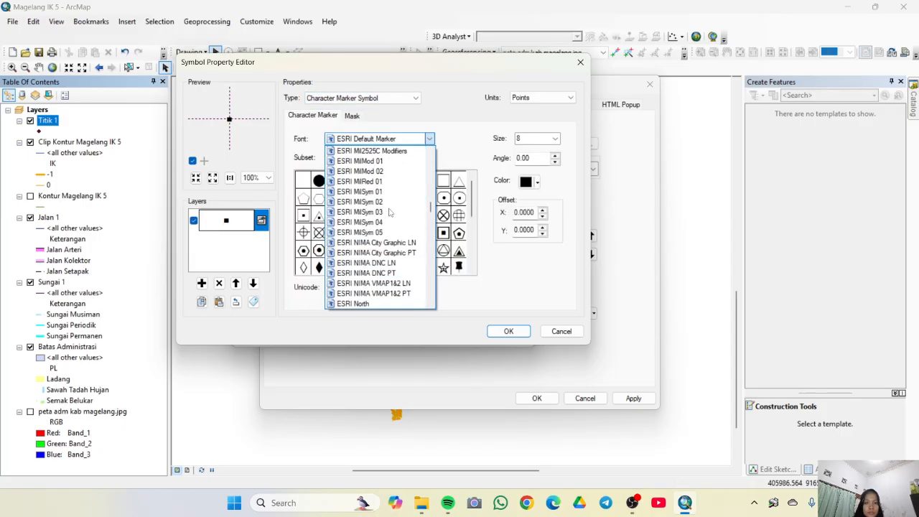
{"action": "scroll", "coordinate": [361, 220], "scroll_direction": "down", "scroll_amount": 10}
{"action": "left_click", "coordinate": [362, 253]}
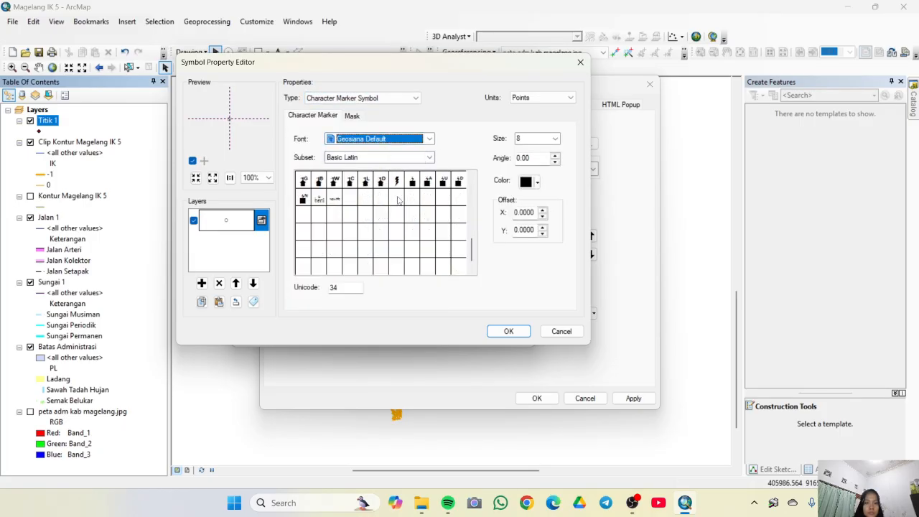
- Give the Kantor Lurah marker the L-flagged building character at size 12 and accept the symbol
{"action": "left_click", "coordinate": [365, 181]}
{"action": "double_click", "coordinate": [522, 138]}
{"action": "type", "text": "12"}
{"action": "left_click", "coordinate": [508, 331]}
{"action": "left_click", "coordinate": [453, 333]}
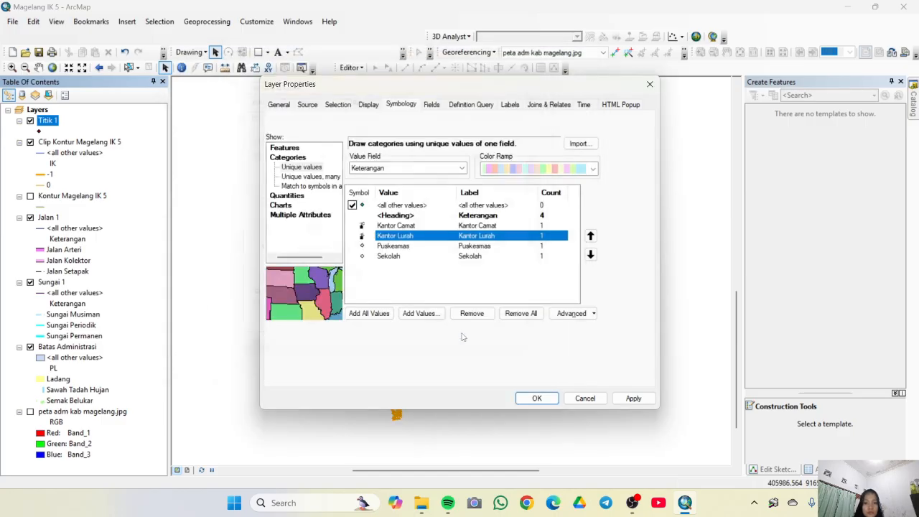
- Make the Puskesmas symbol a Character Marker Symbol using the Geosiana Default font
{"action": "double_click", "coordinate": [362, 246]}
{"action": "left_click", "coordinate": [480, 224]}
{"action": "left_click", "coordinate": [363, 98]}
{"action": "left_click", "coordinate": [341, 144]}
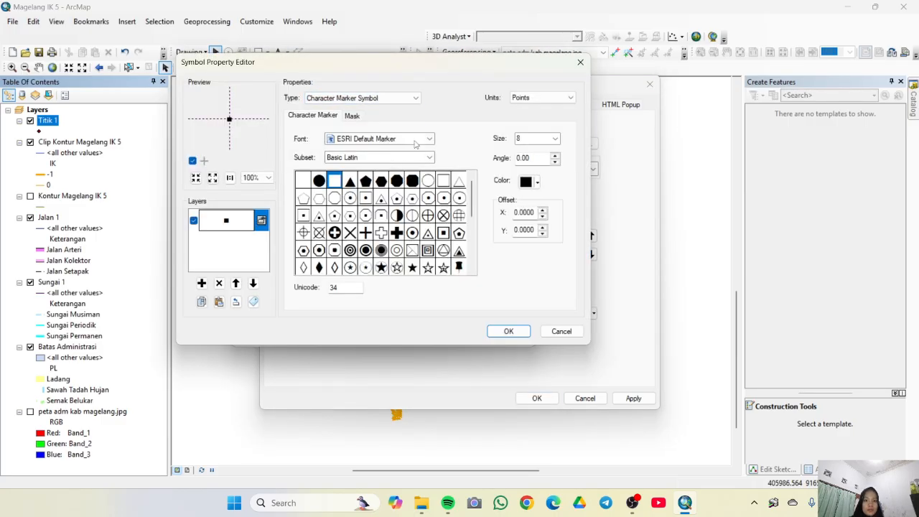
{"action": "left_click", "coordinate": [429, 138]}
{"action": "scroll", "coordinate": [377, 232], "scroll_direction": "down", "scroll_amount": 5}
{"action": "scroll", "coordinate": [377, 231], "scroll_direction": "down", "scroll_amount": 5}
{"action": "left_click", "coordinate": [377, 231]}
- Give the Puskesmas marker the solid bold cross character (Unicode 171) and accept the symbol
{"action": "scroll", "coordinate": [378, 228], "scroll_direction": "down", "scroll_amount": 2}
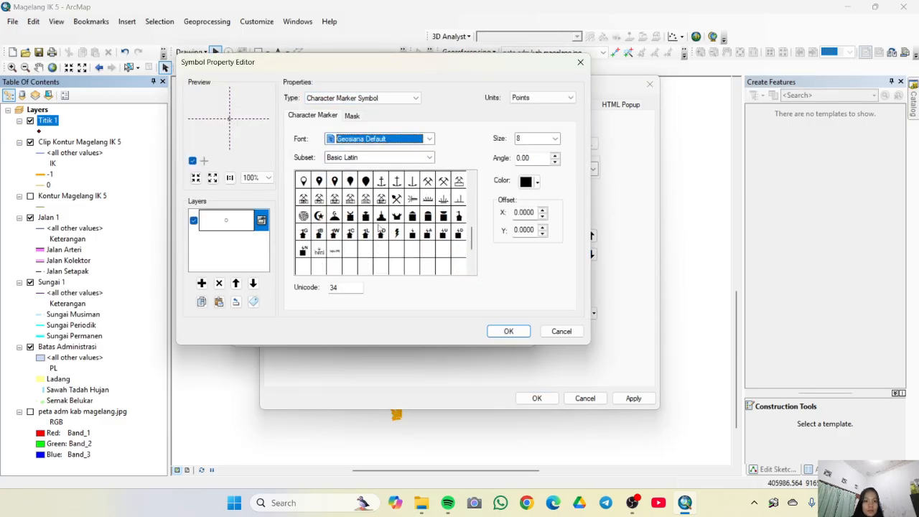
{"action": "scroll", "coordinate": [379, 228], "scroll_direction": "up", "scroll_amount": 3}
{"action": "left_click", "coordinate": [381, 234]}
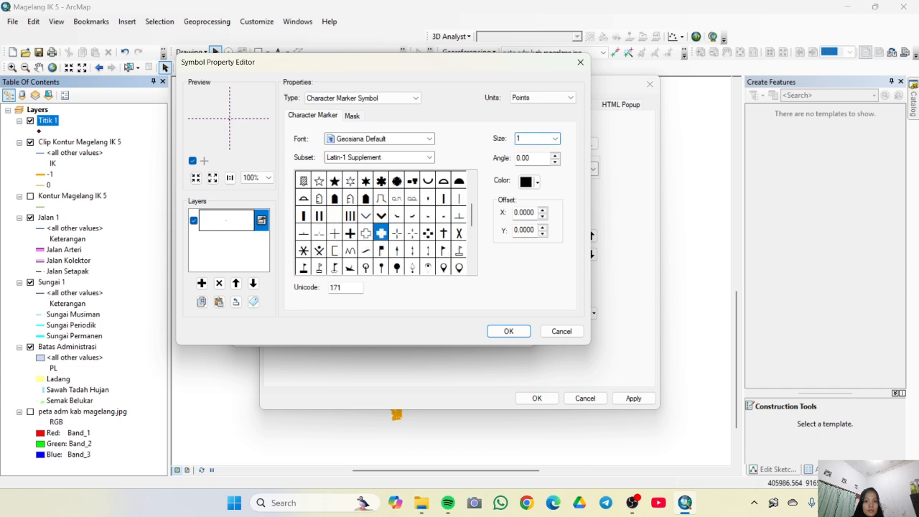
{"action": "left_click", "coordinate": [508, 331]}
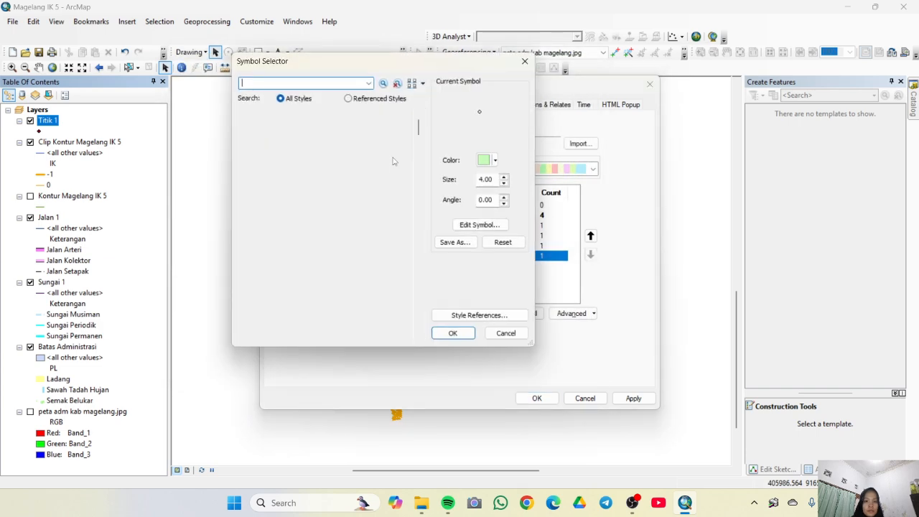
- Make the Sekolah symbol a Character Marker Symbol using the Geosiana Extra font
{"action": "left_click", "coordinate": [479, 225]}
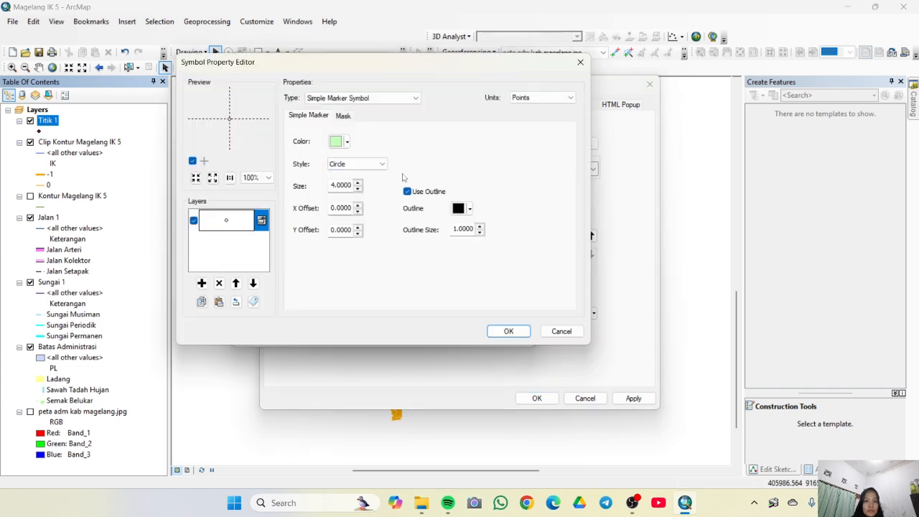
{"action": "left_click", "coordinate": [363, 97]}
{"action": "left_click", "coordinate": [341, 140]}
{"action": "left_click", "coordinate": [429, 139]}
{"action": "scroll", "coordinate": [375, 237], "scroll_direction": "down", "scroll_amount": 5}
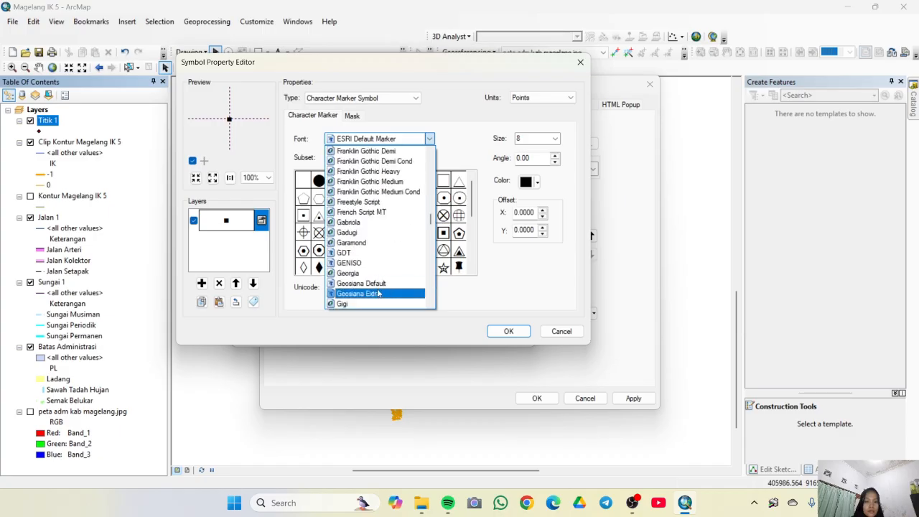
{"action": "scroll", "coordinate": [375, 260], "scroll_direction": "down", "scroll_amount": 5}
{"action": "scroll", "coordinate": [375, 260], "scroll_direction": "up", "scroll_amount": 10}
{"action": "left_click", "coordinate": [380, 208]}
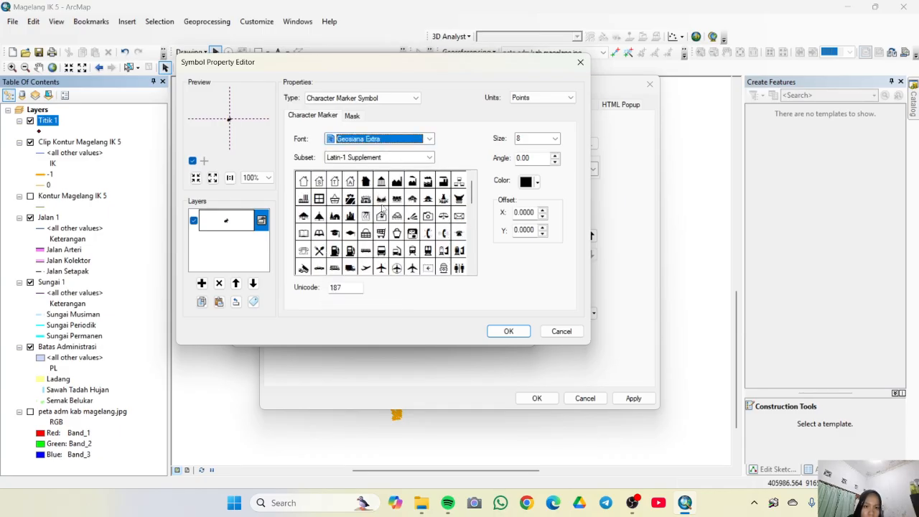
- Give the Sekolah marker the open-book character at size 12 and apply the Titik 1 symbology
{"action": "left_click", "coordinate": [303, 233]}
{"action": "left_click", "coordinate": [509, 331]}
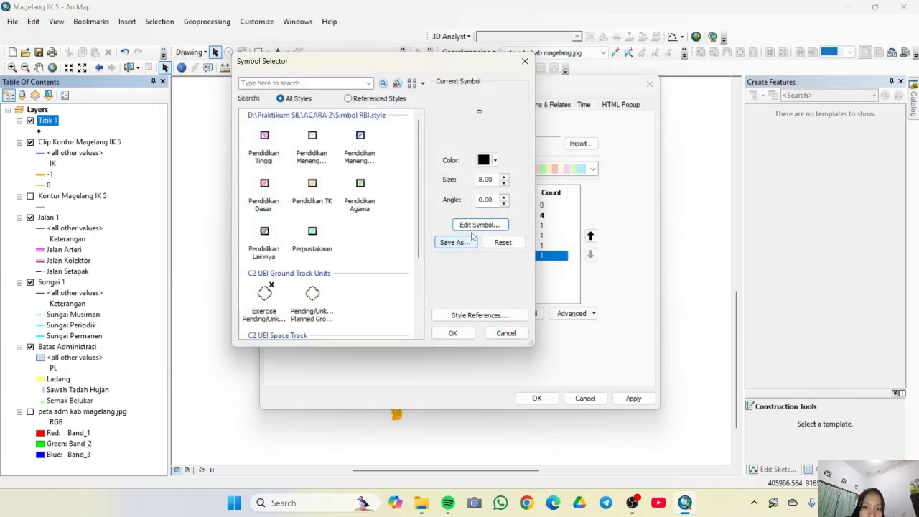
{"action": "left_click", "coordinate": [480, 224]}
{"action": "type", "text": "12"}
{"action": "left_click", "coordinate": [516, 332]}
{"action": "left_click", "coordinate": [458, 332]}
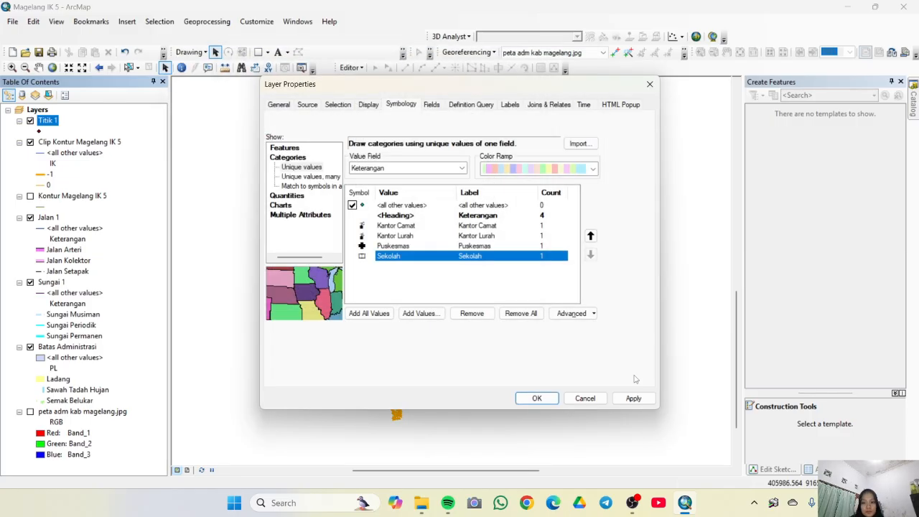
{"action": "left_click", "coordinate": [635, 399]}
{"action": "left_click", "coordinate": [537, 398]}
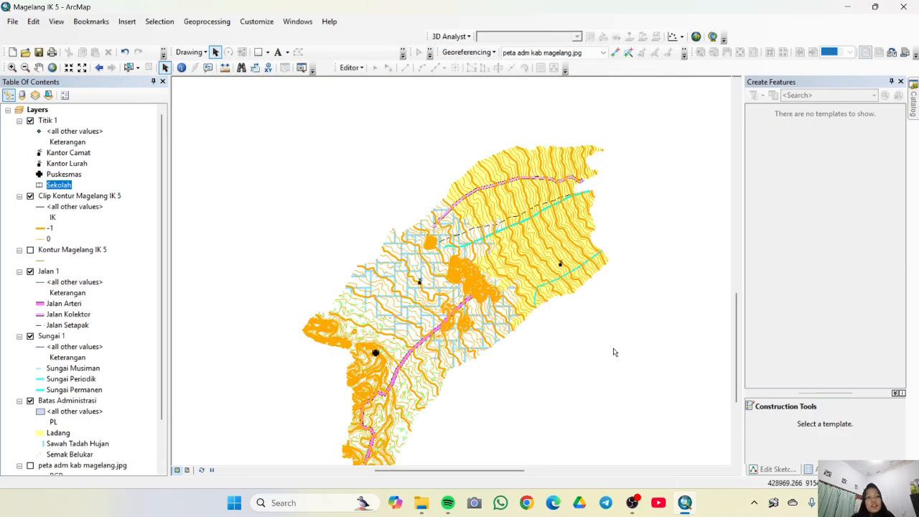
- Turn on labels for Clip Kontur Magelang IK 5 with classes labeled differently, and filter the Default class with an SQL query on IK
{"action": "left_click", "coordinate": [95, 195]}
{"action": "right_click", "coordinate": [96, 196]}
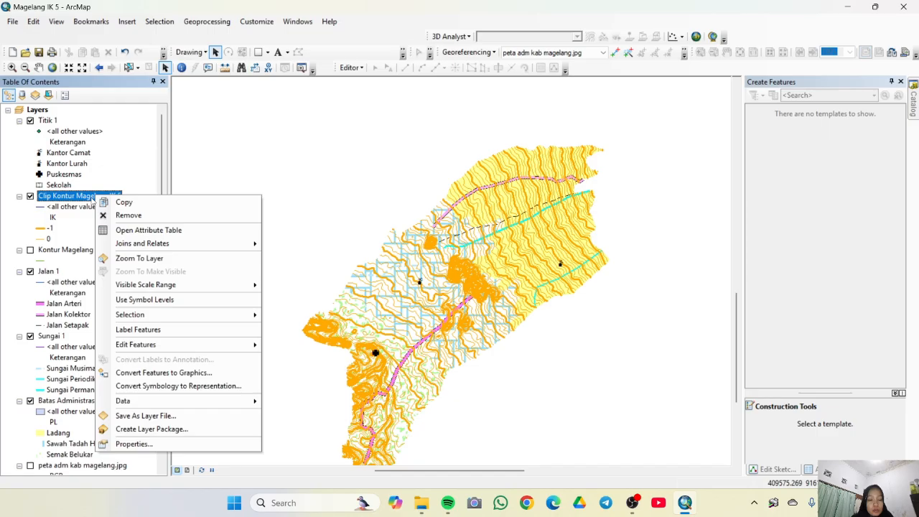
{"action": "left_click", "coordinate": [165, 445]}
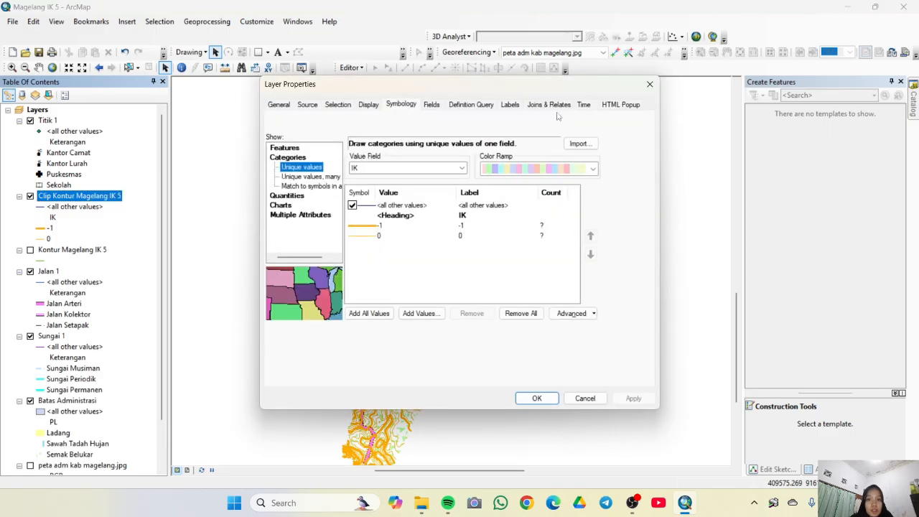
{"action": "left_click", "coordinate": [512, 106]}
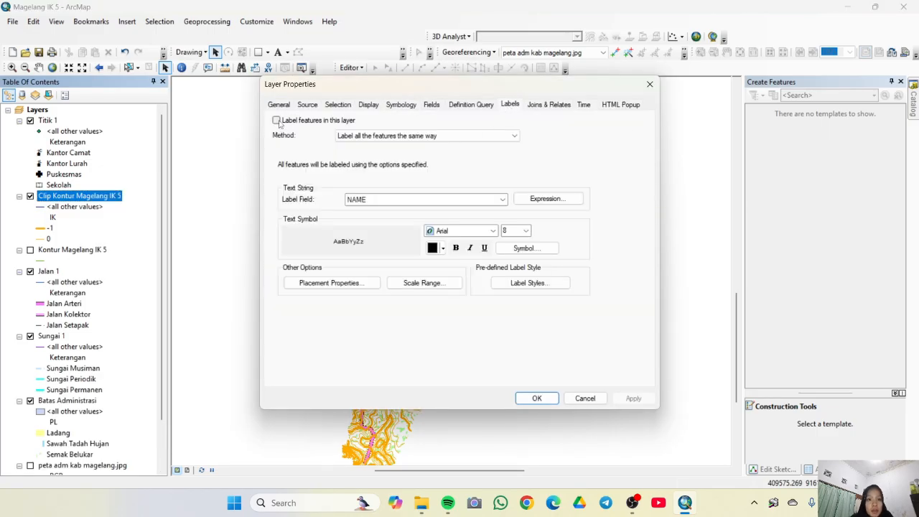
{"action": "left_click", "coordinate": [454, 138]}
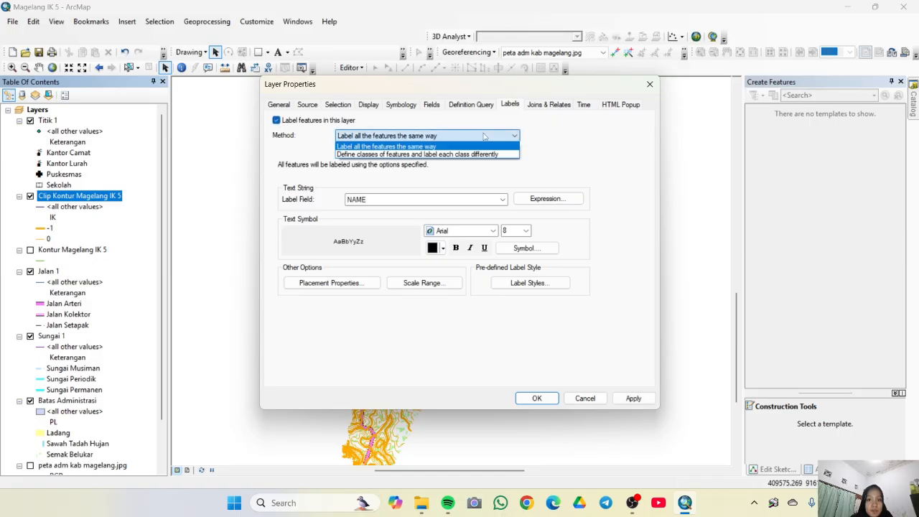
{"action": "left_click", "coordinate": [379, 155]}
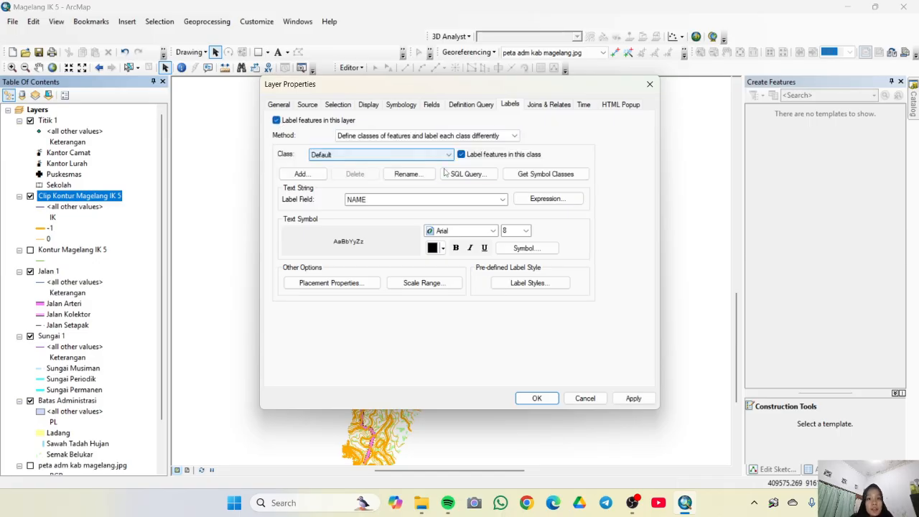
{"action": "left_click", "coordinate": [470, 175]}
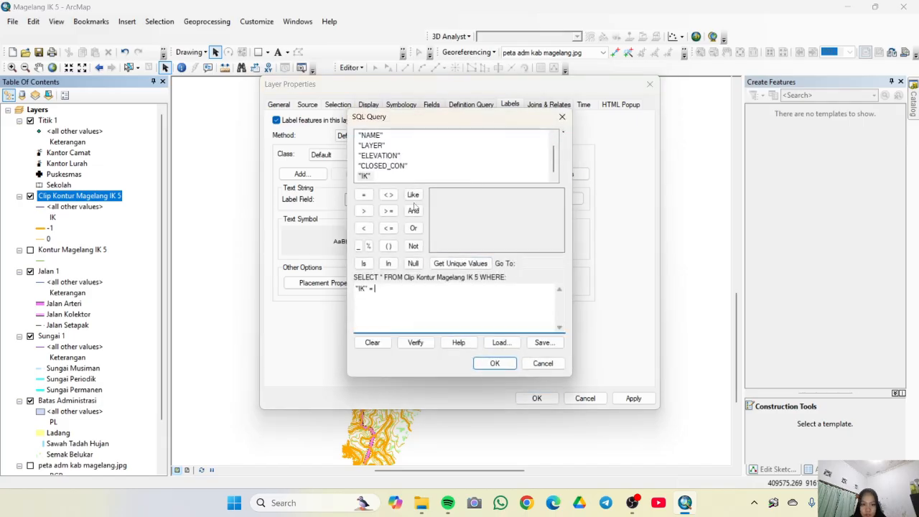
{"action": "left_click", "coordinate": [479, 364]}
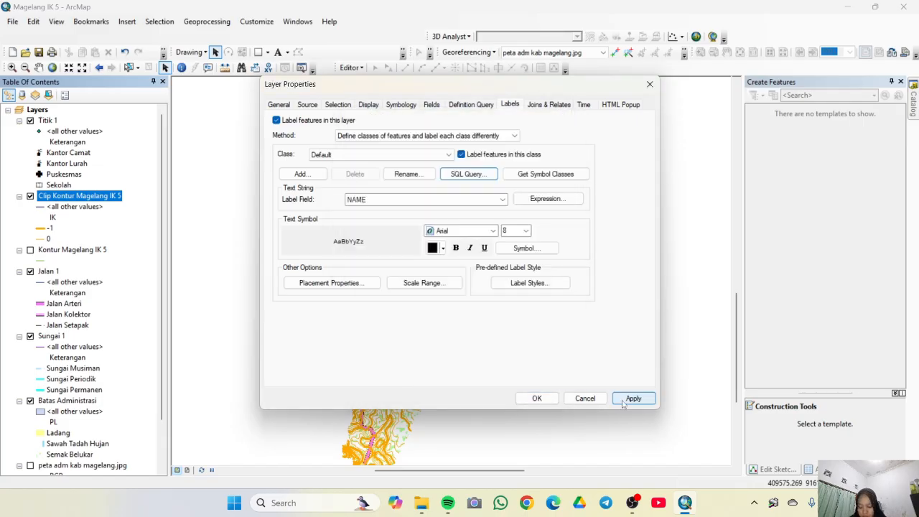
- Label the contours by the ELEVATION field using the expression [ELEVATION] + " m"
{"action": "left_click", "coordinate": [477, 199]}
{"action": "left_click", "coordinate": [443, 241]}
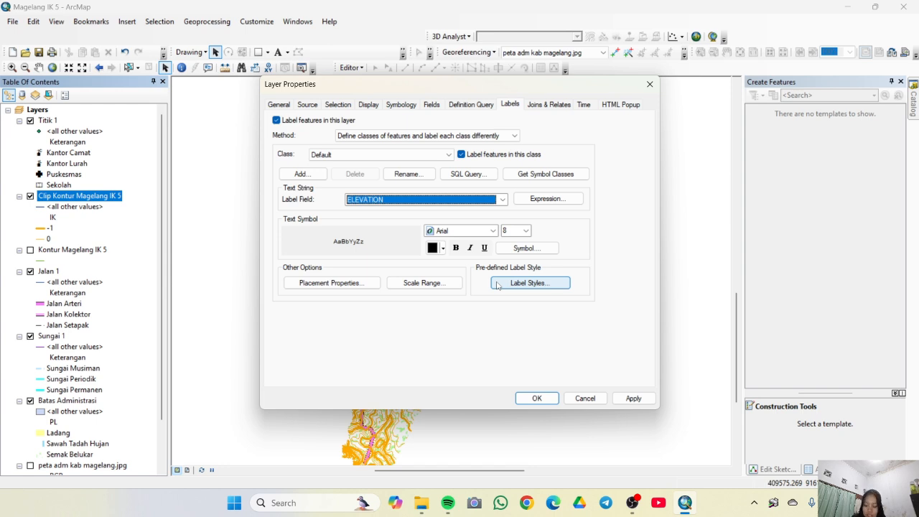
{"action": "left_click", "coordinate": [544, 201]}
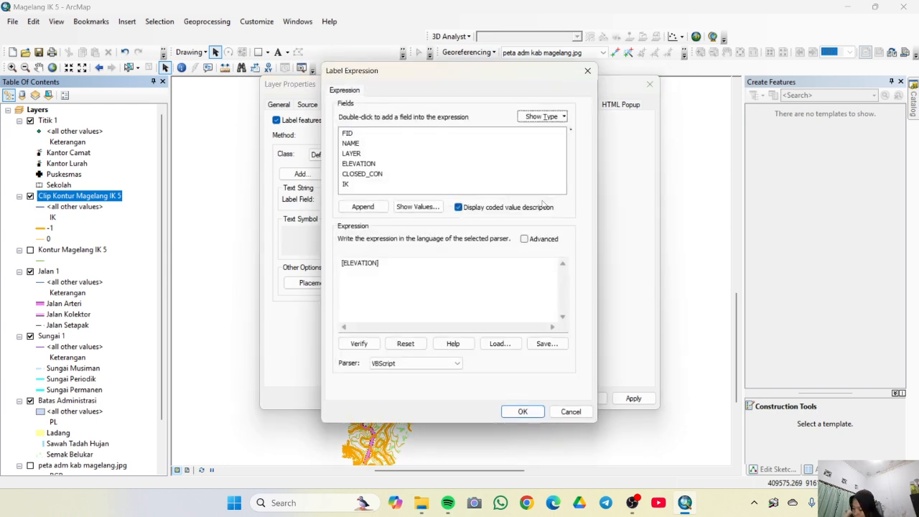
{"action": "left_click", "coordinate": [459, 305]}
{"action": "type", "text": "+ \"m"}
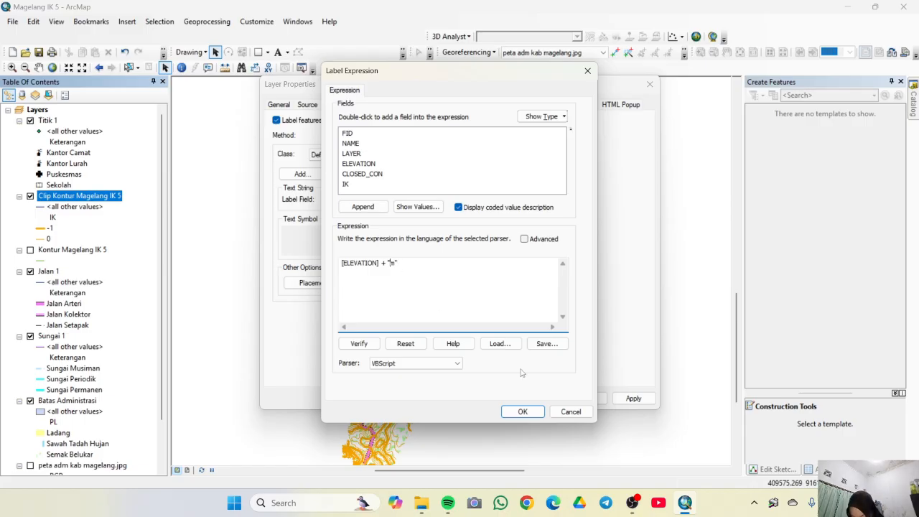
{"action": "left_click", "coordinate": [523, 412]}
- Format the contour label text as Times New Roman, size 12, with a halo mask
{"action": "left_click", "coordinate": [523, 245]}
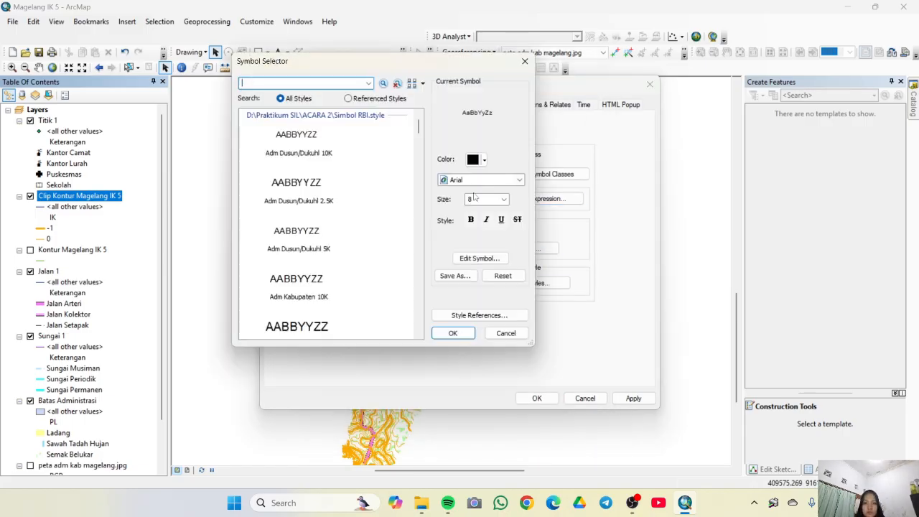
{"action": "left_click", "coordinate": [480, 181]}
{"action": "left_click", "coordinate": [526, 248]}
{"action": "left_click", "coordinate": [479, 258]}
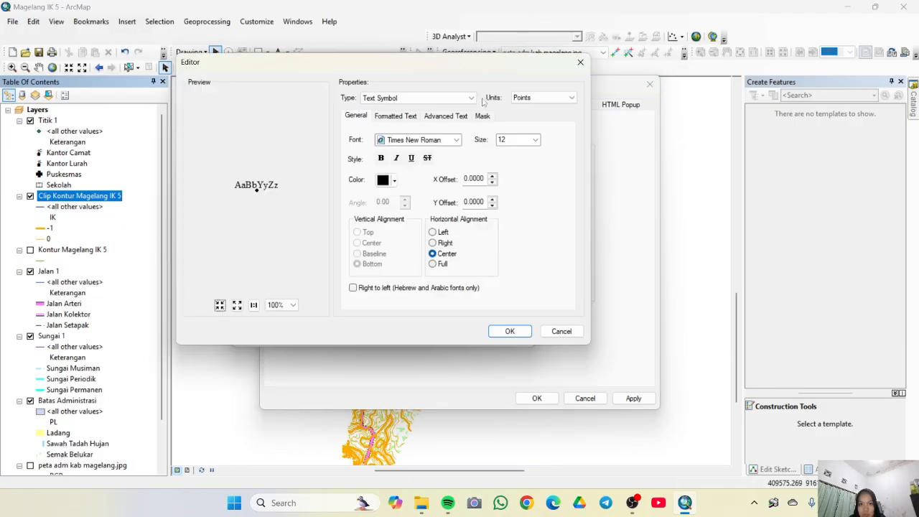
{"action": "left_click", "coordinate": [481, 116]}
{"action": "left_click", "coordinate": [510, 331]}
- Give the contour labels a curved orientation positioned on the line and apply the label settings
{"action": "left_click", "coordinate": [331, 282]}
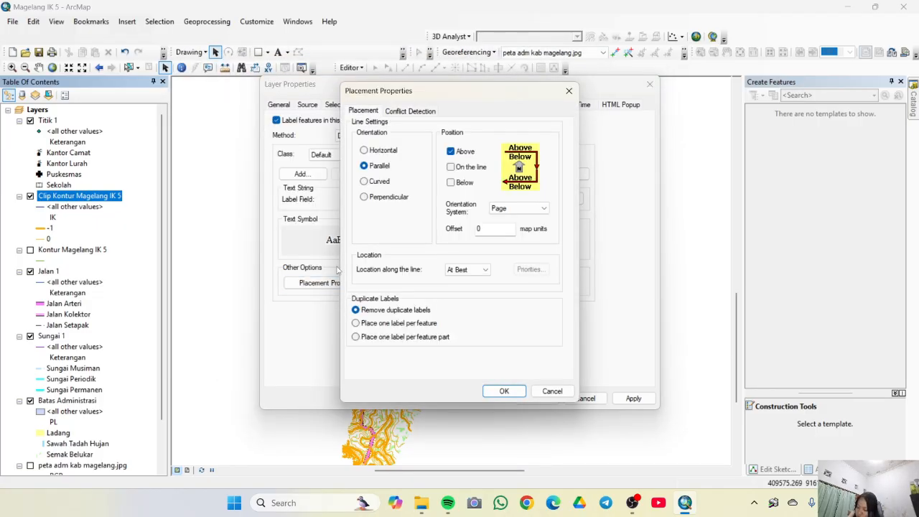
{"action": "left_click", "coordinate": [379, 182]}
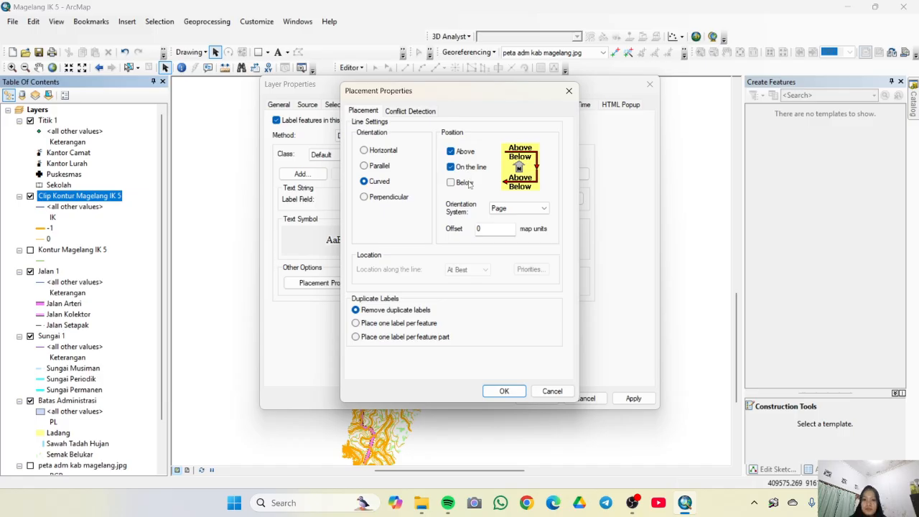
{"action": "left_click", "coordinate": [504, 391]}
{"action": "left_click", "coordinate": [537, 398]}
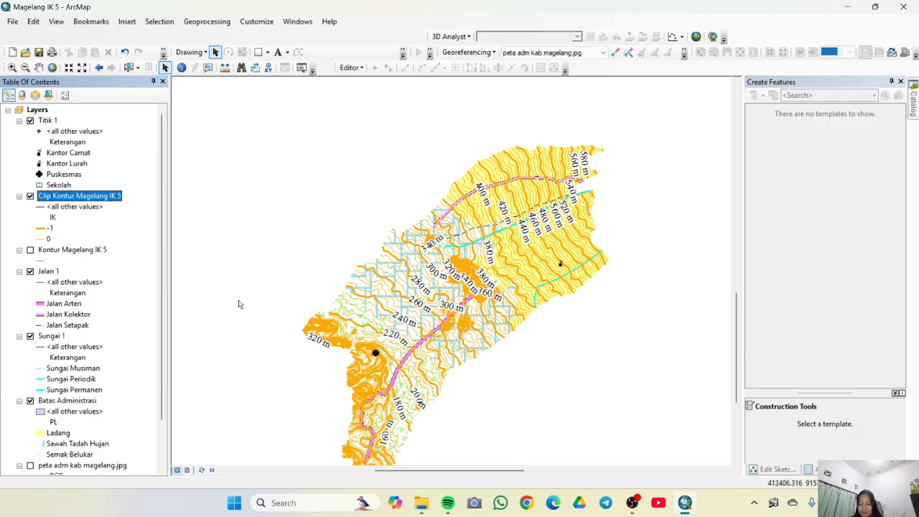
- Turn on labels for the Batas Administrasi layer using PL as the label field
{"action": "right_click", "coordinate": [66, 400]}
{"action": "left_click", "coordinate": [108, 390]}
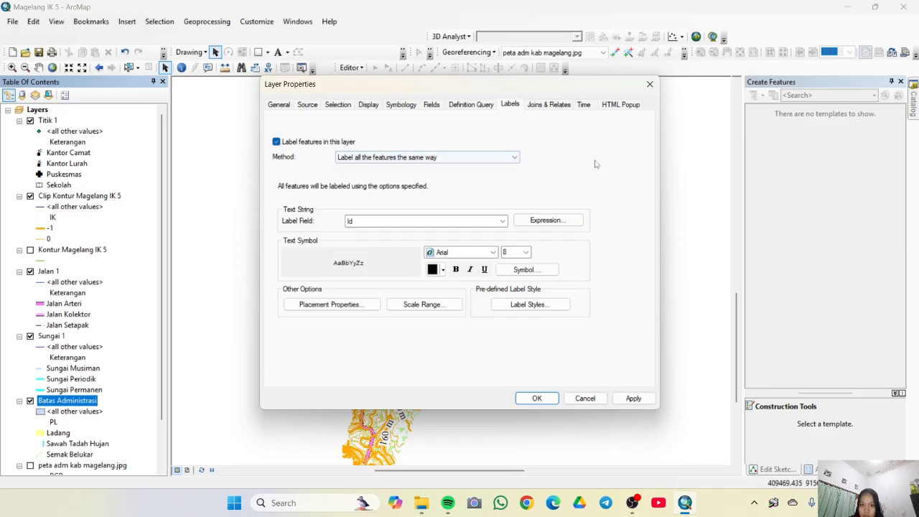
{"action": "left_click", "coordinate": [502, 221]}
{"action": "left_click", "coordinate": [430, 227]}
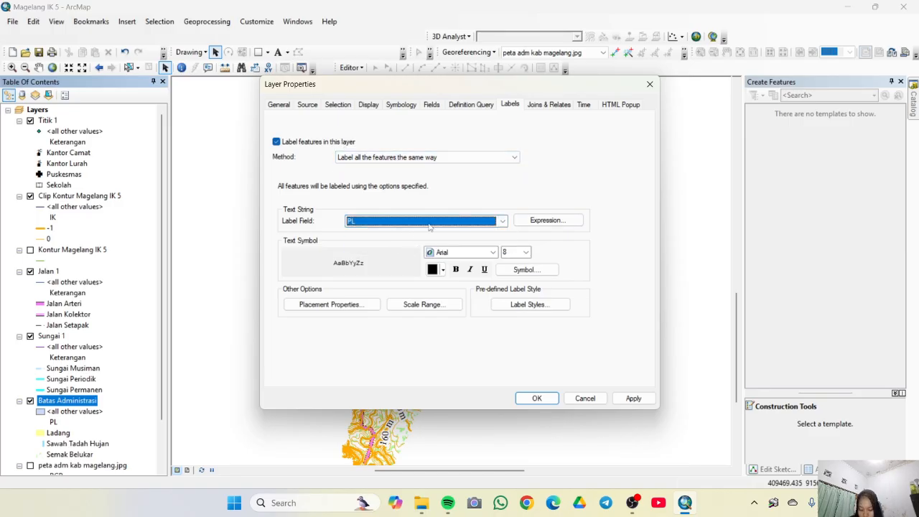
- Format the Batas Administrasi label text as Times New Roman, size 12, with a halo mask
{"action": "left_click", "coordinate": [523, 252]}
{"action": "left_click", "coordinate": [536, 270]}
{"action": "left_click", "coordinate": [518, 180]}
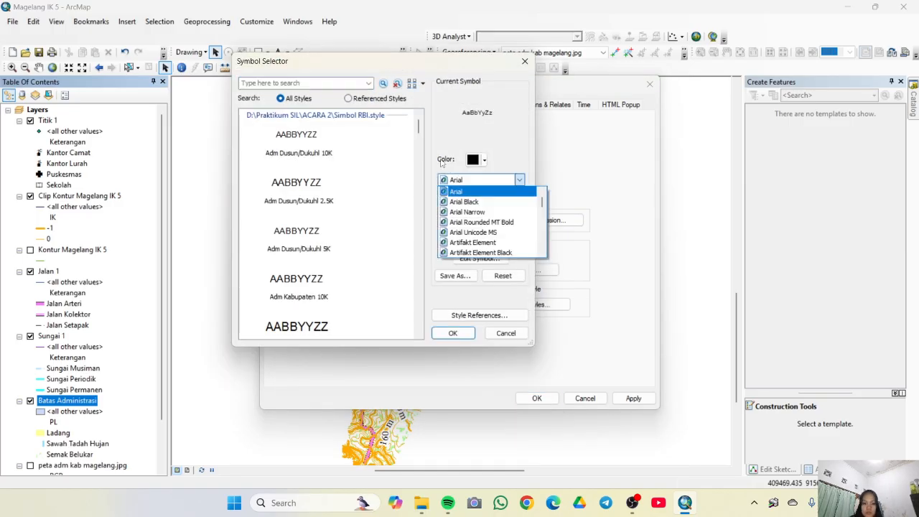
{"action": "type", "text": "ti"}
{"action": "key", "text": "Return"}
{"action": "key", "text": "Tab"}
{"action": "type", "text": "12"}
{"action": "left_click", "coordinate": [468, 259]}
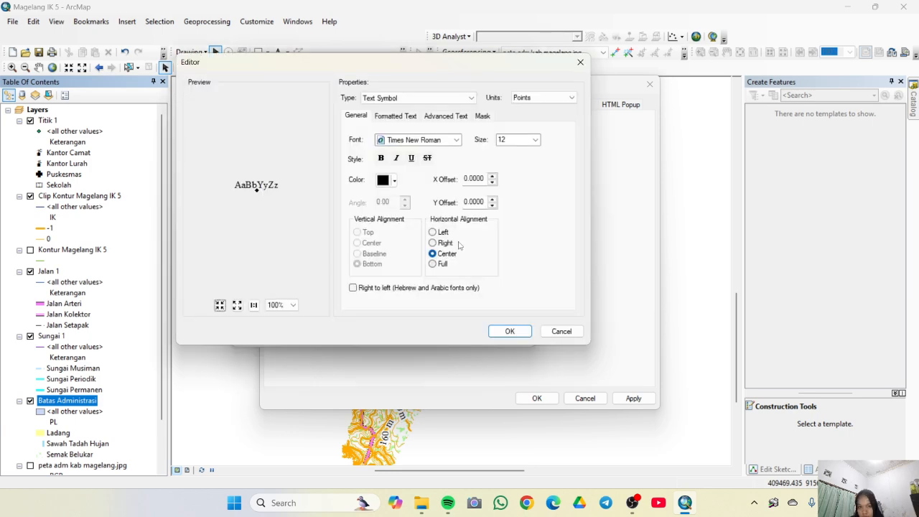
{"action": "left_click", "coordinate": [479, 116]}
{"action": "left_click", "coordinate": [510, 331]}
{"action": "left_click", "coordinate": [476, 331]}
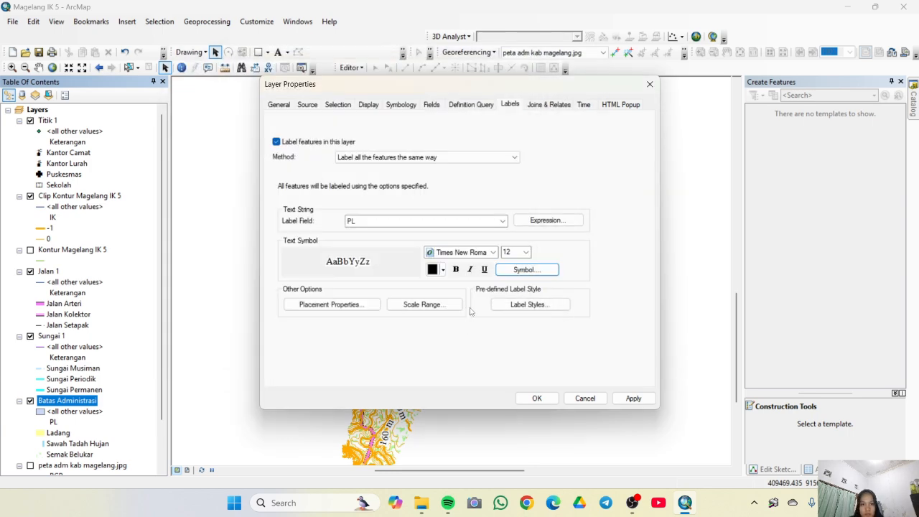
- Keep the Batas Administrasi labels always horizontal and apply the label settings
{"action": "left_click", "coordinate": [320, 304]}
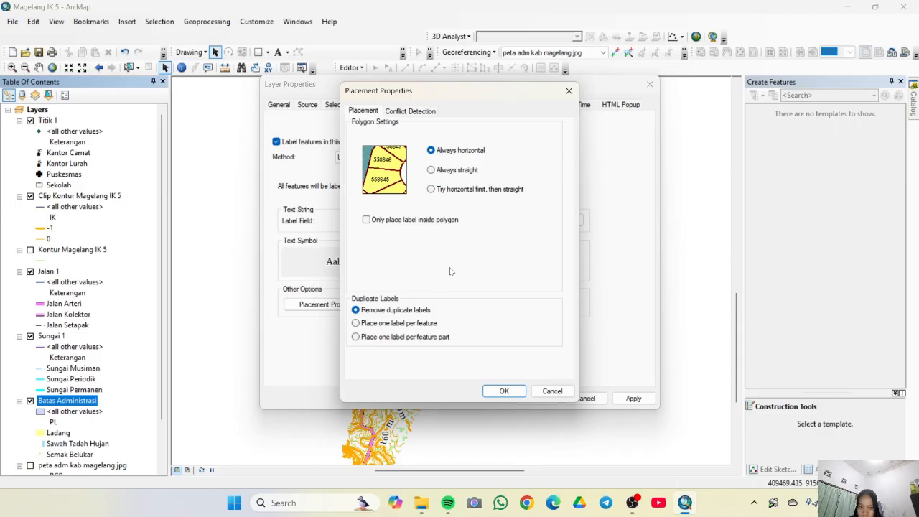
{"action": "left_click", "coordinate": [504, 391]}
{"action": "left_click", "coordinate": [532, 398]}
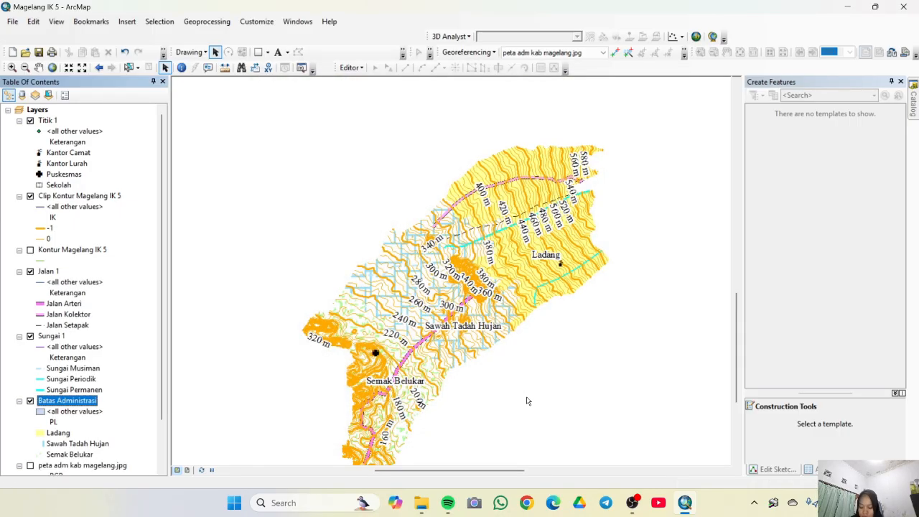
- Turn on labels for the Sungai 1 layer using Keterangan as the label field
{"action": "right_click", "coordinate": [54, 335]}
{"action": "left_click", "coordinate": [75, 269]}
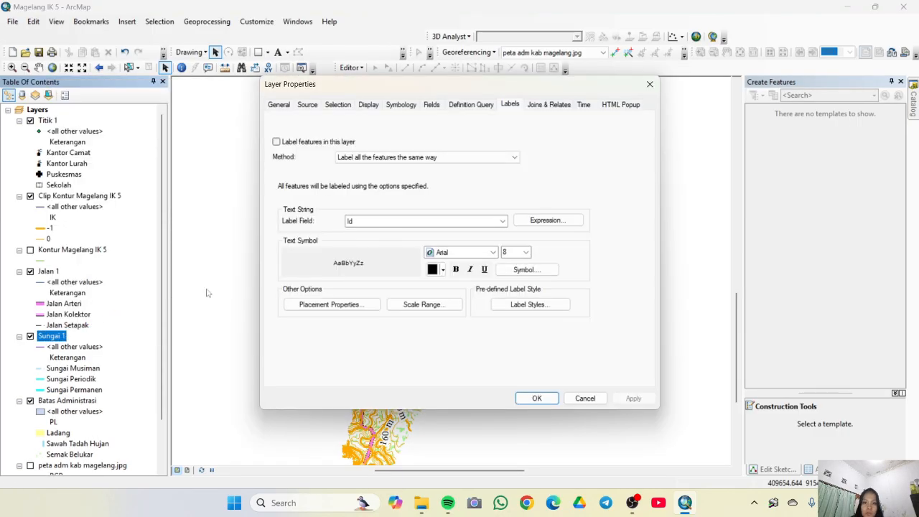
{"action": "left_click", "coordinate": [478, 222]}
{"action": "left_click", "coordinate": [481, 233]}
{"action": "left_click", "coordinate": [459, 222]}
{"action": "left_click", "coordinate": [411, 242]}
- Format the Sungai 1 label text as Times New Roman, size 12, and accept the symbol
{"action": "left_click", "coordinate": [493, 252]}
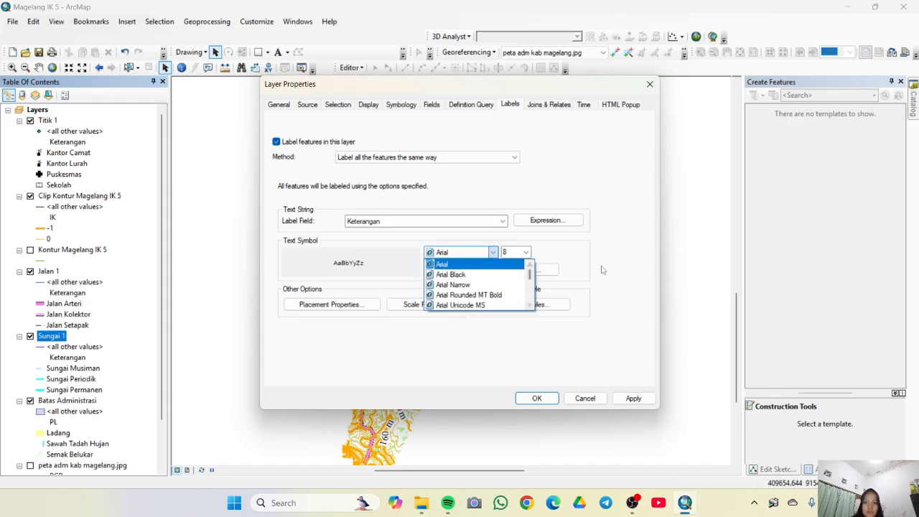
{"action": "left_click", "coordinate": [604, 268]}
{"action": "left_click", "coordinate": [529, 270]}
{"action": "left_click", "coordinate": [471, 182]}
{"action": "type", "text": "rti"}
{"action": "left_click", "coordinate": [474, 192]}
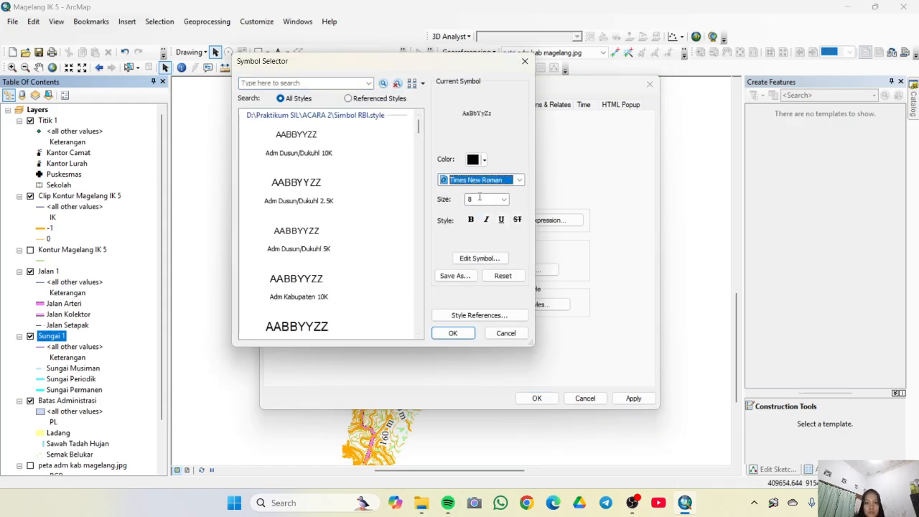
{"action": "left_click", "coordinate": [482, 199]}
{"action": "key", "text": "BackSpace"}
{"action": "type", "text": "12"}
{"action": "left_click", "coordinate": [467, 261]}
{"action": "left_click", "coordinate": [509, 330]}
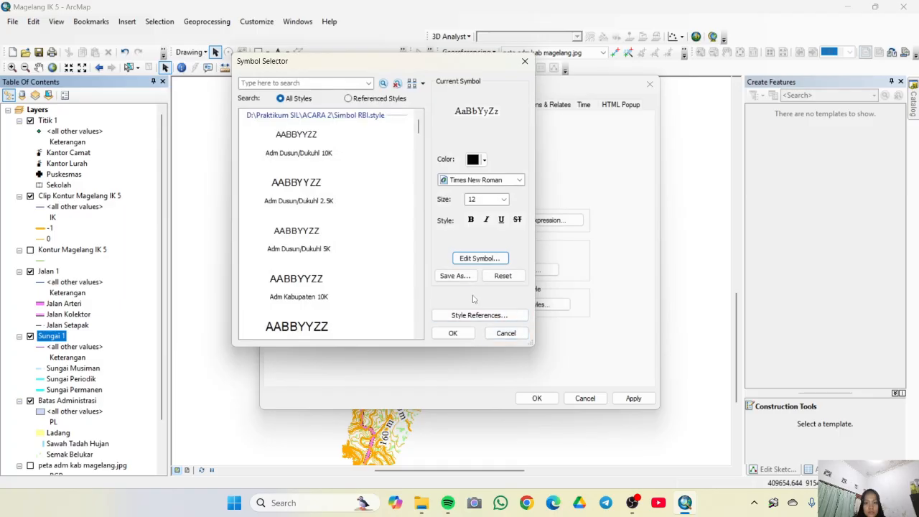
{"action": "left_click", "coordinate": [470, 261]}
{"action": "left_click", "coordinate": [509, 330]}
{"action": "left_click", "coordinate": [454, 334]}
- Set the Sungai 1 labels to a curved orientation with the Above position enabled and apply them to the map
{"action": "left_click", "coordinate": [319, 304]}
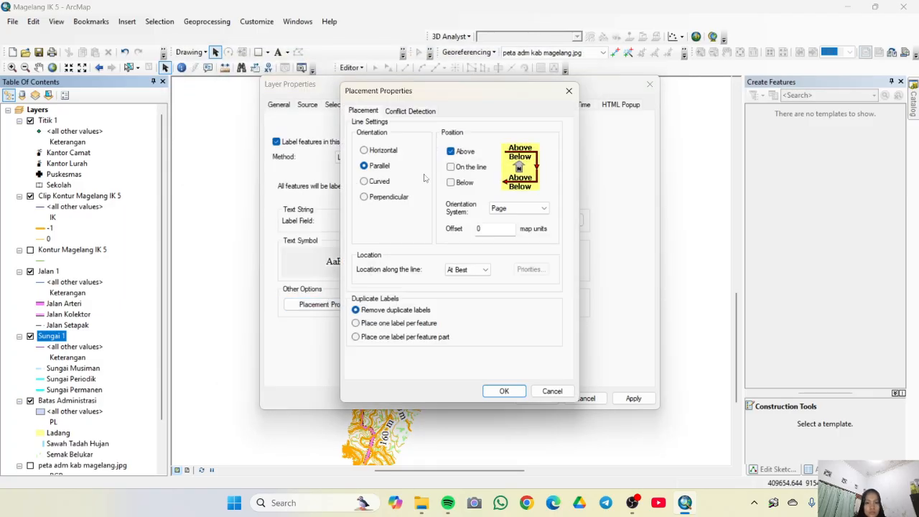
{"action": "left_click", "coordinate": [459, 166]}
{"action": "left_click", "coordinate": [368, 183]}
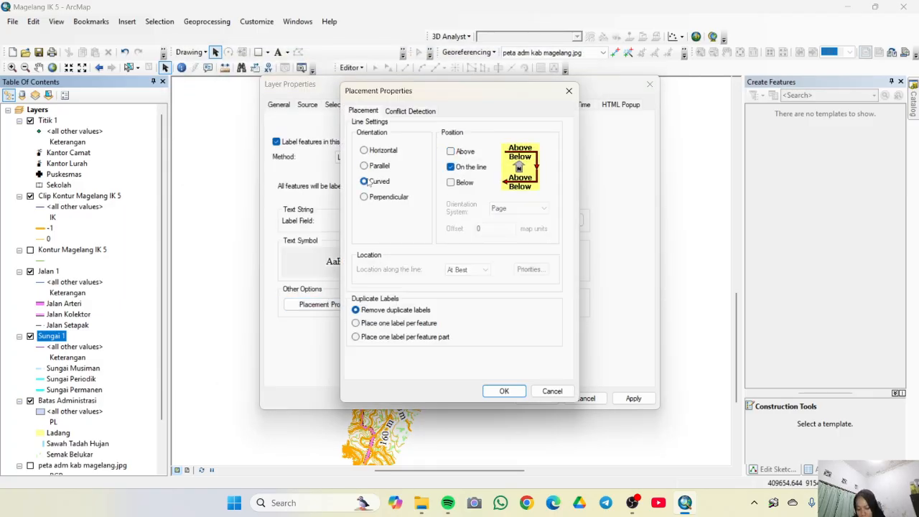
{"action": "left_click", "coordinate": [465, 152]}
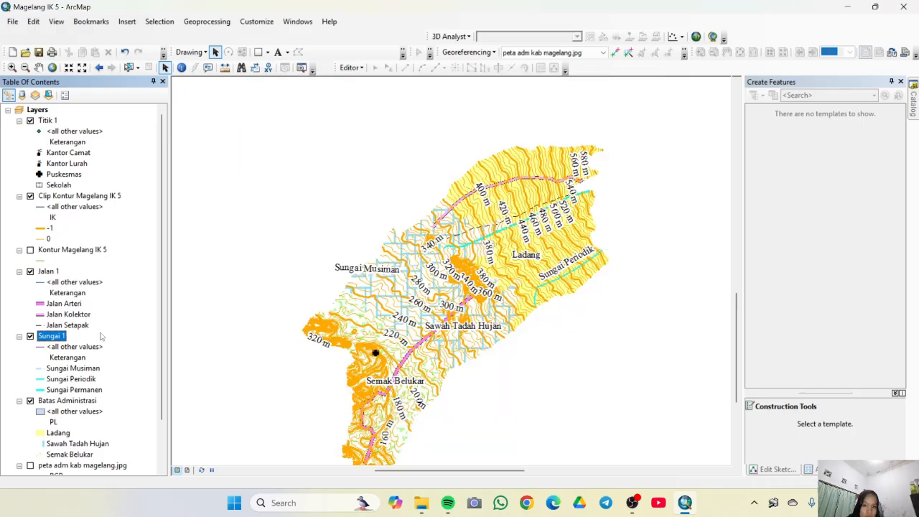
- Review the text mask and placement settings of the Batas Administrasi labels and accept them
{"action": "double_click", "coordinate": [71, 400]}
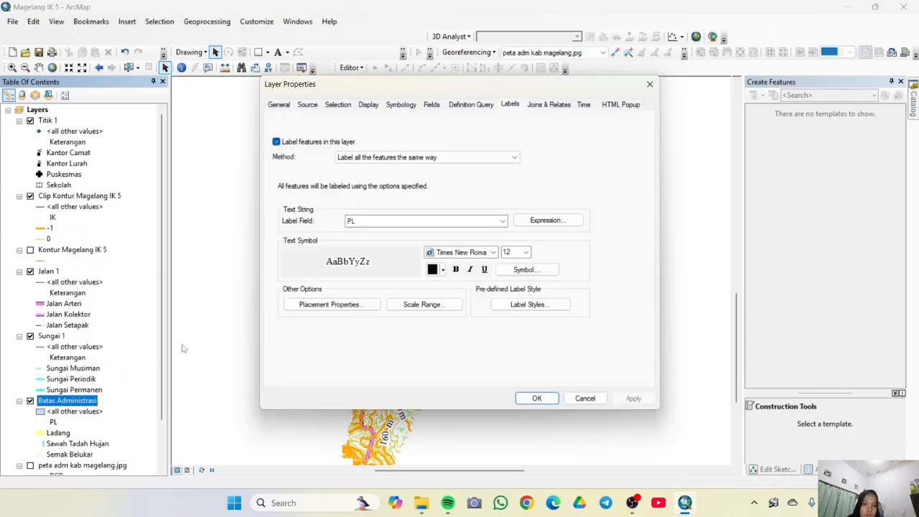
{"action": "left_click", "coordinate": [535, 268]}
{"action": "left_click", "coordinate": [486, 260]}
{"action": "left_click", "coordinate": [477, 121]}
{"action": "left_click", "coordinate": [510, 331]}
{"action": "left_click", "coordinate": [450, 334]}
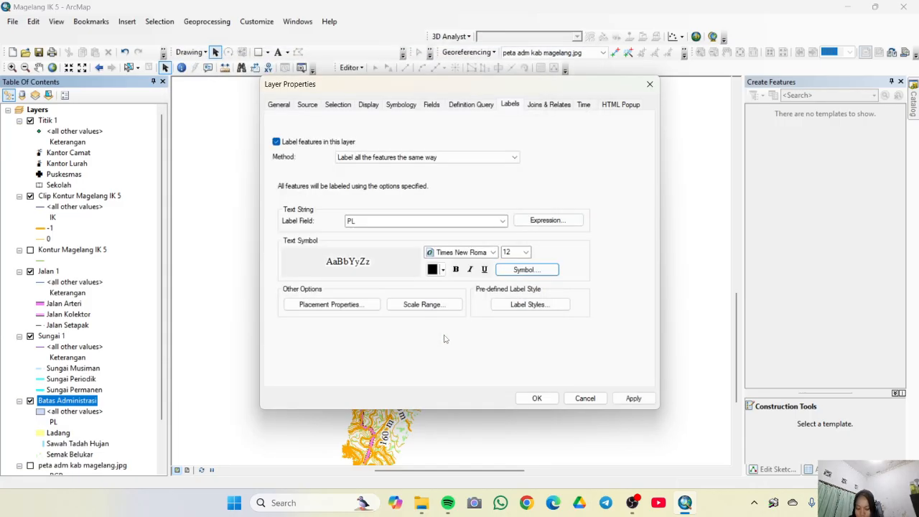
{"action": "left_click", "coordinate": [346, 307]}
{"action": "left_click", "coordinate": [504, 390]}
{"action": "left_click", "coordinate": [527, 403]}
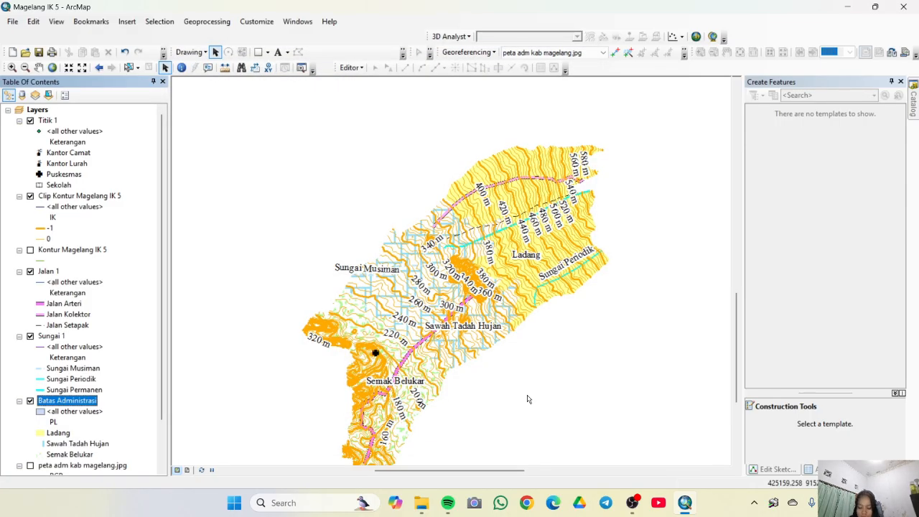
- Reopen the Sungai 1 label settings, set the placement to curved on the line, and apply it
{"action": "double_click", "coordinate": [51, 335]}
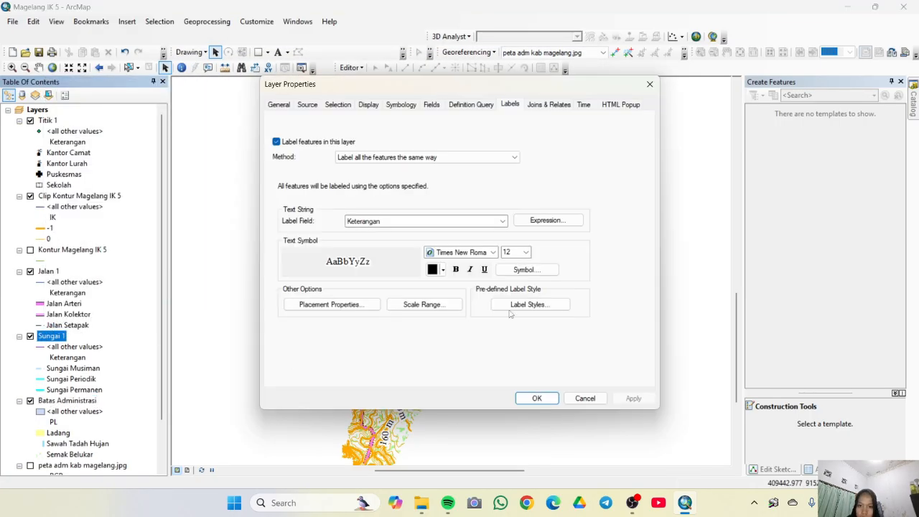
{"action": "left_click", "coordinate": [527, 267]}
{"action": "left_click", "coordinate": [482, 258]}
{"action": "left_click", "coordinate": [510, 331]}
{"action": "left_click", "coordinate": [450, 334]}
{"action": "left_click", "coordinate": [327, 307]}
{"action": "left_click", "coordinate": [365, 181]}
{"action": "left_click", "coordinate": [452, 167]}
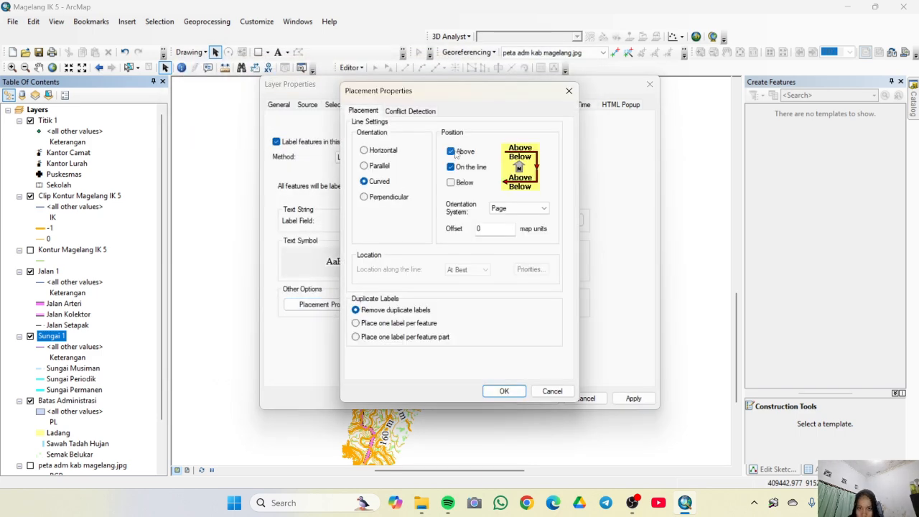
{"action": "left_click", "coordinate": [453, 151]}
{"action": "left_click", "coordinate": [505, 390]}
{"action": "left_click", "coordinate": [539, 402]}
- Turn on Jalan 1 labels from the Keterangan field and format their text as Times New Roman with a halo mask
{"action": "right_click", "coordinate": [48, 271]}
{"action": "left_click", "coordinate": [92, 261]}
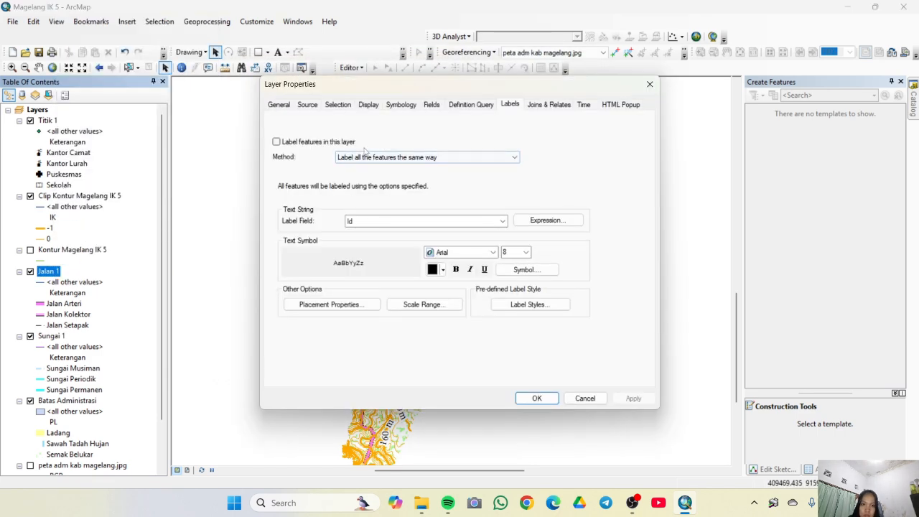
{"action": "left_click", "coordinate": [275, 141]}
{"action": "left_click", "coordinate": [523, 267]}
{"action": "left_click", "coordinate": [492, 180]}
{"action": "left_click", "coordinate": [526, 269]}
{"action": "left_click", "coordinate": [488, 263]}
{"action": "left_click", "coordinate": [482, 115]}
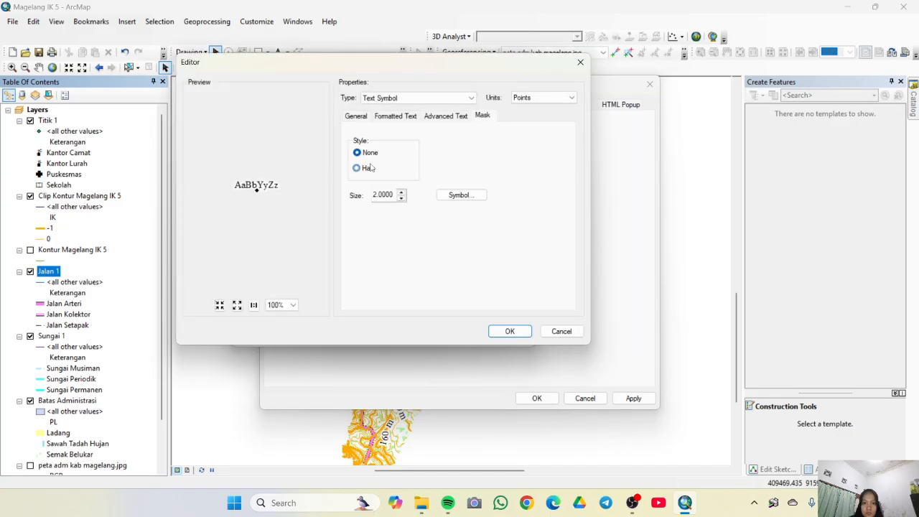
{"action": "left_click", "coordinate": [510, 331]}
{"action": "left_click", "coordinate": [474, 362]}
- Set the Jalan 1 label placement to follow the road lines and accept the layer properties
{"action": "left_click", "coordinate": [323, 305]}
{"action": "left_click", "coordinate": [505, 392]}
{"action": "left_click", "coordinate": [529, 397]}
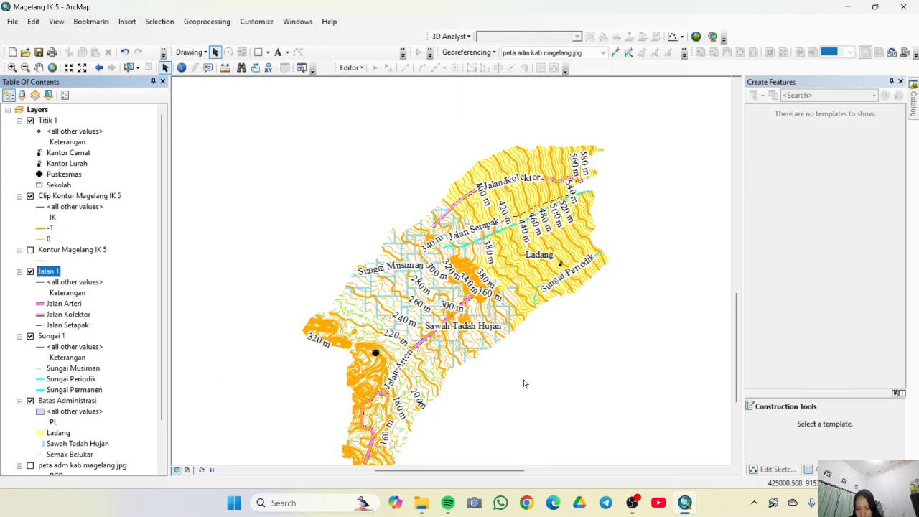
- Turn on labels for the Titik 1 layer using Keterangan as the label field
{"action": "double_click", "coordinate": [47, 120]}
{"action": "left_click", "coordinate": [277, 142]}
{"action": "left_click", "coordinate": [363, 247]}
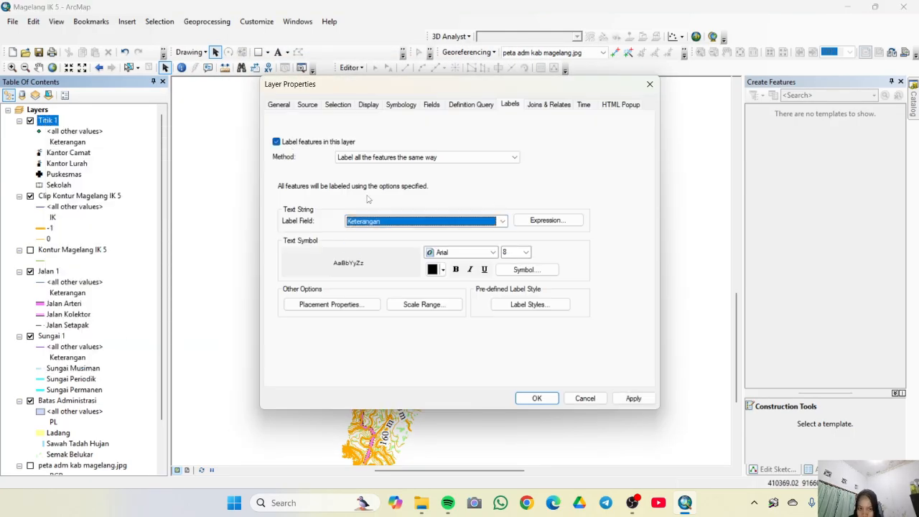
- Format the Titik 1 label text as Times New Roman, size 12, with a halo mask, and accept the symbol
{"action": "left_click", "coordinate": [530, 267]}
{"action": "left_click", "coordinate": [519, 180]}
{"action": "left_click", "coordinate": [475, 192]}
{"action": "left_click", "coordinate": [506, 199]}
{"action": "left_click", "coordinate": [486, 251]}
{"action": "left_click", "coordinate": [482, 260]}
{"action": "left_click", "coordinate": [482, 114]}
{"action": "left_click", "coordinate": [359, 168]}
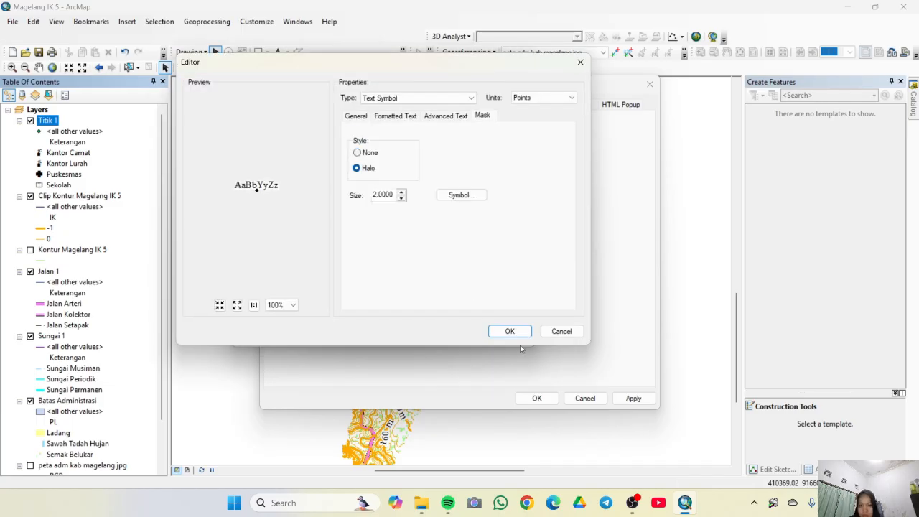
{"action": "left_click", "coordinate": [510, 331]}
{"action": "left_click", "coordinate": [474, 362]}
- Set the Titik 1 label placement to "Prefer Bottom Center, all allowed" and apply the labels to the map
{"action": "left_click", "coordinate": [323, 304]}
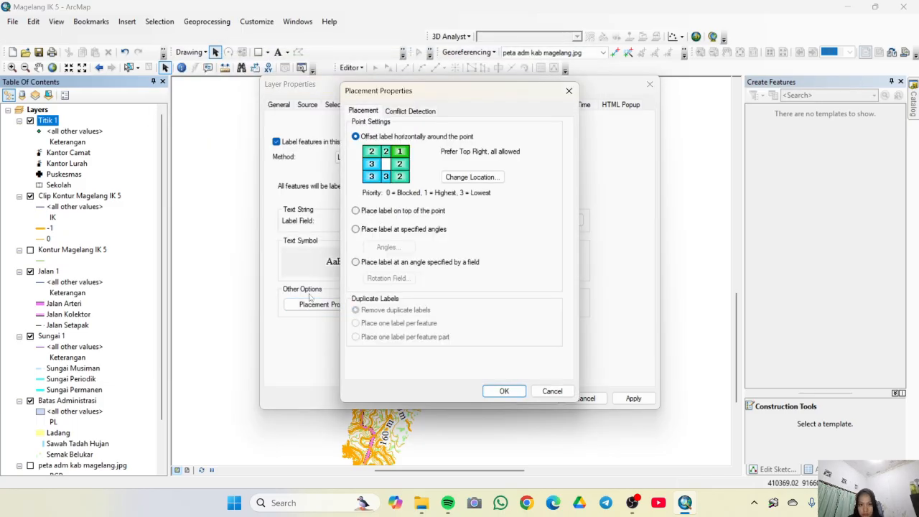
{"action": "left_click", "coordinate": [459, 177]}
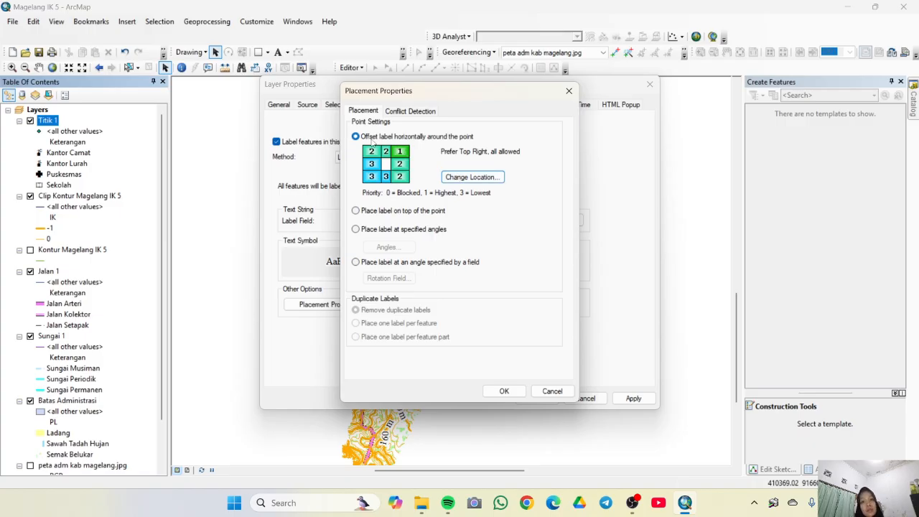
{"action": "left_click", "coordinate": [470, 177]}
{"action": "scroll", "coordinate": [424, 225], "scroll_direction": "down", "scroll_amount": 1}
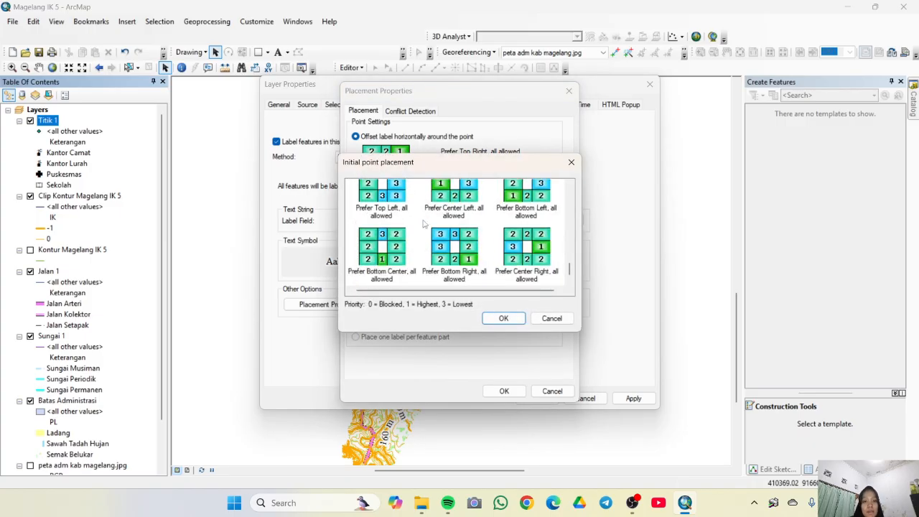
{"action": "left_click", "coordinate": [381, 253]}
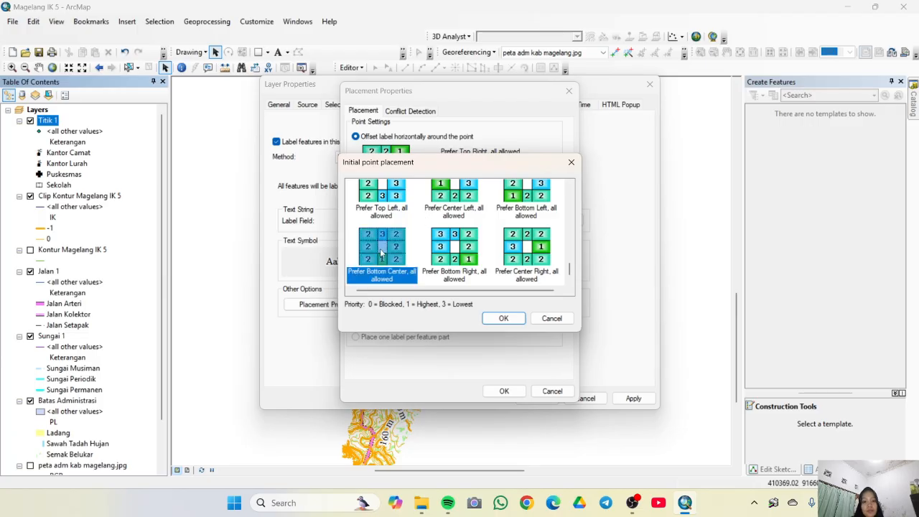
{"action": "left_click", "coordinate": [503, 318]}
{"action": "left_click", "coordinate": [504, 391]}
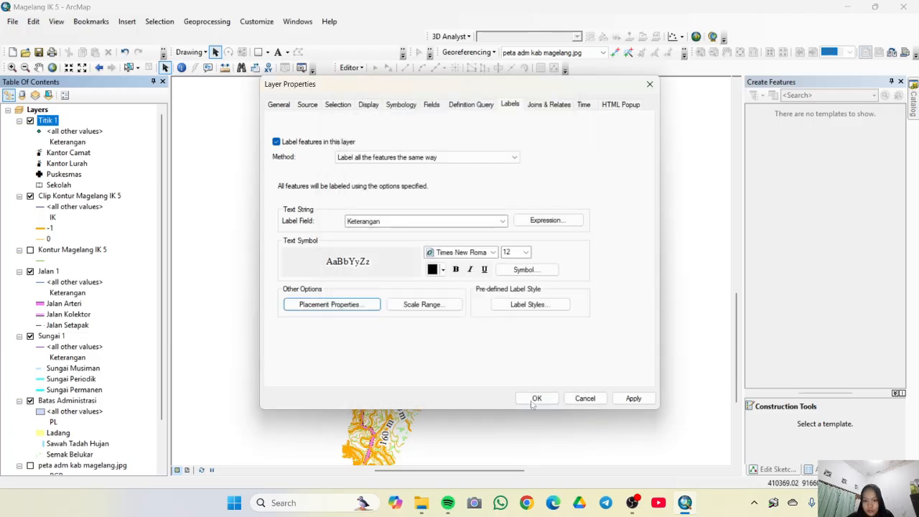
{"action": "left_click", "coordinate": [634, 399]}
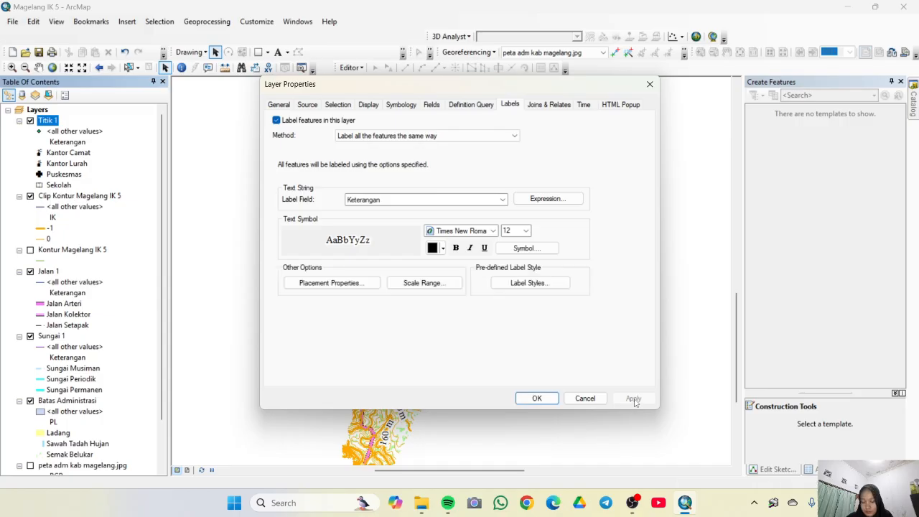
{"action": "left_click", "coordinate": [540, 397]}
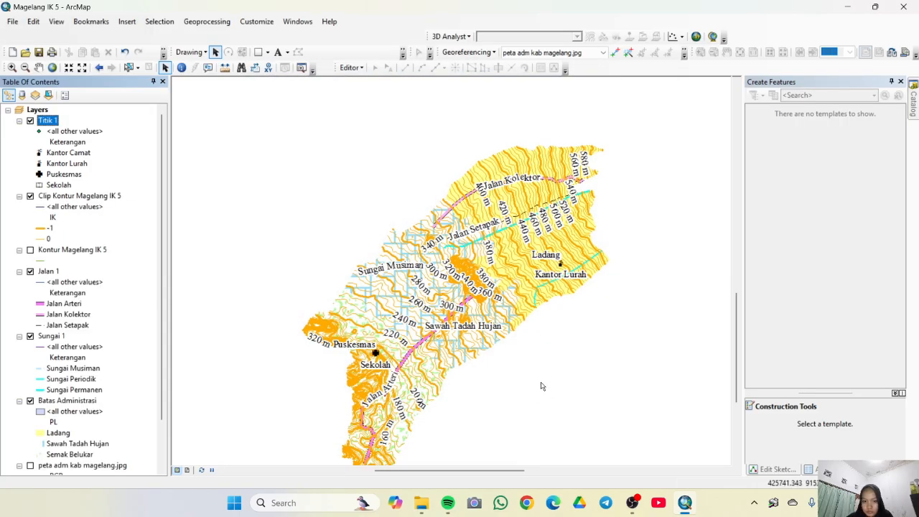
{"action": "scroll", "coordinate": [542, 386], "scroll_direction": "up", "scroll_amount": 1}
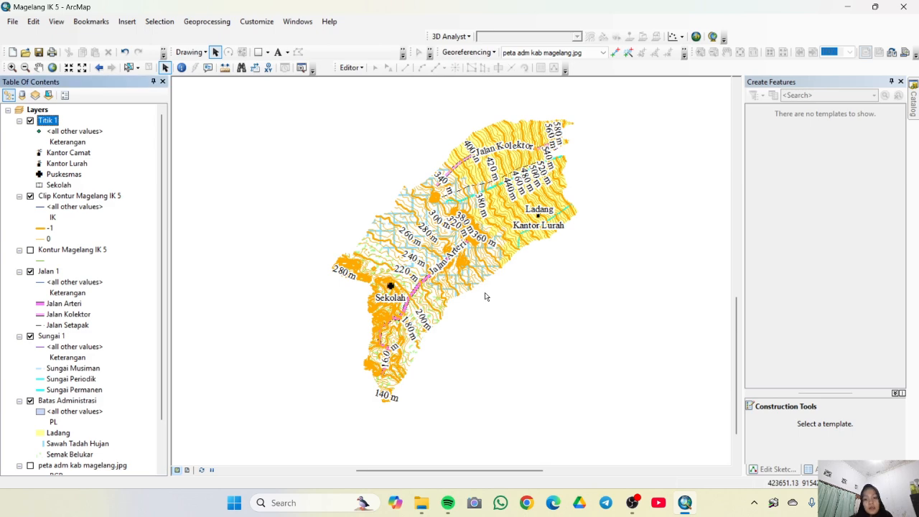
{"action": "scroll", "coordinate": [486, 297], "scroll_direction": "down", "scroll_amount": 2}
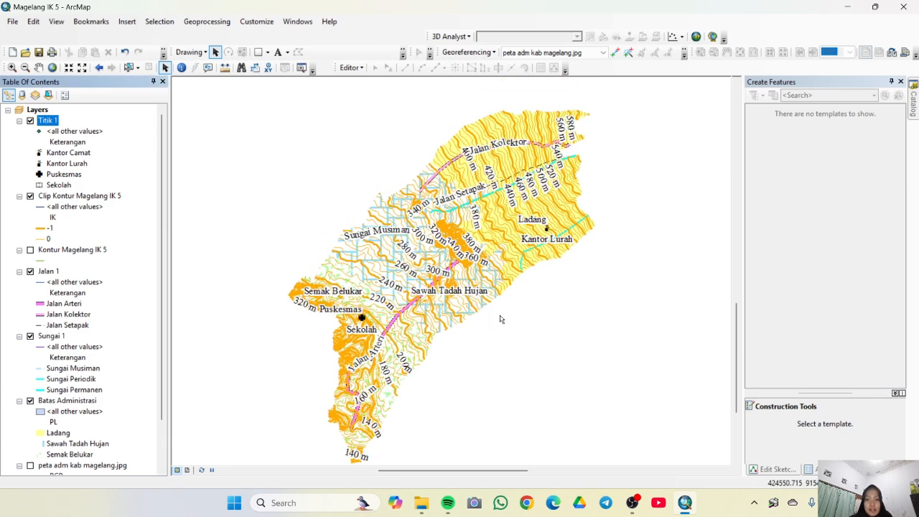
{"action": "scroll", "coordinate": [501, 319], "scroll_direction": "up", "scroll_amount": 1}
{"action": "scroll", "coordinate": [501, 319], "scroll_direction": "down", "scroll_amount": 1}
{"action": "scroll", "coordinate": [500, 319], "scroll_direction": "up", "scroll_amount": 1}
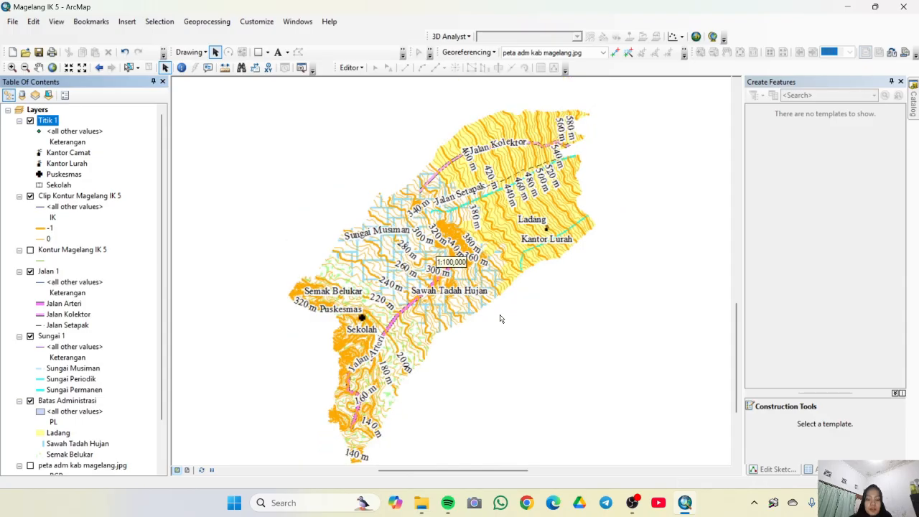
- Save a copy of the map document in the ACARA 2 folder, named "ACARA 2_" followed by the author's full name
{"action": "left_click", "coordinate": [13, 21]}
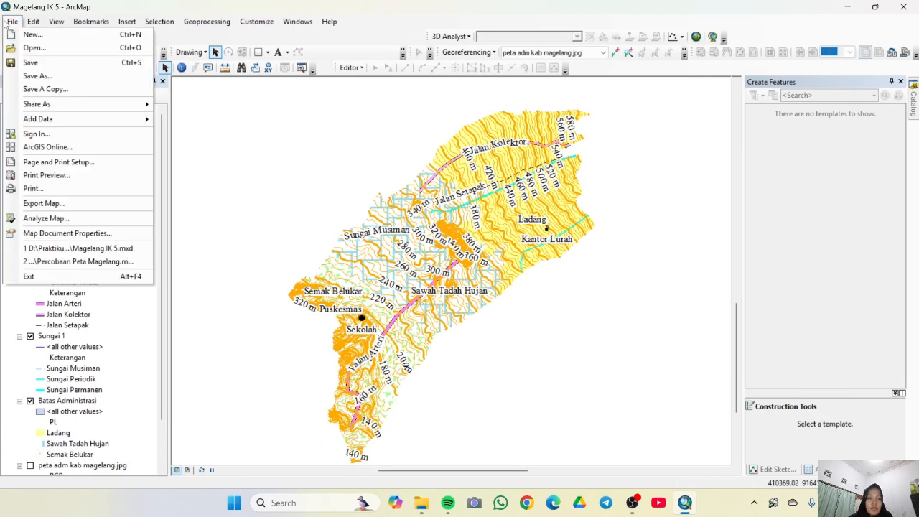
{"action": "left_click", "coordinate": [28, 75]}
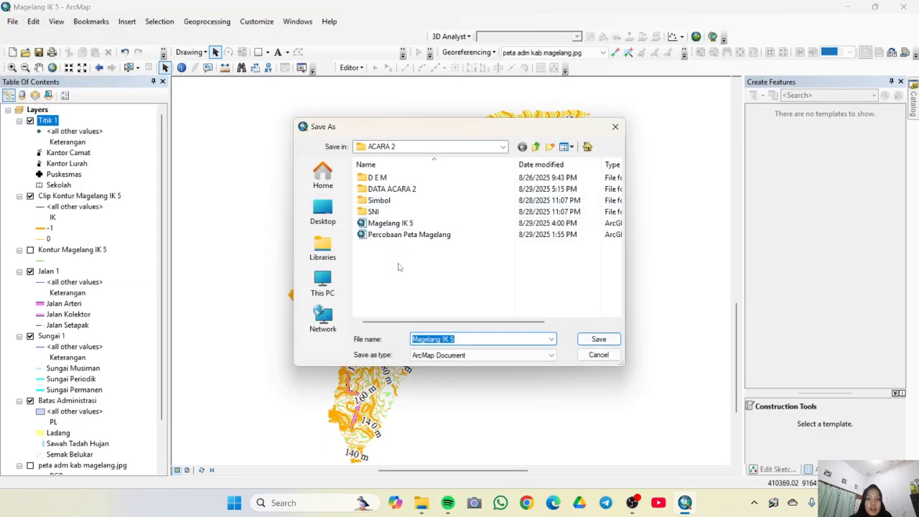
{"action": "type", "text": "ACAR"}
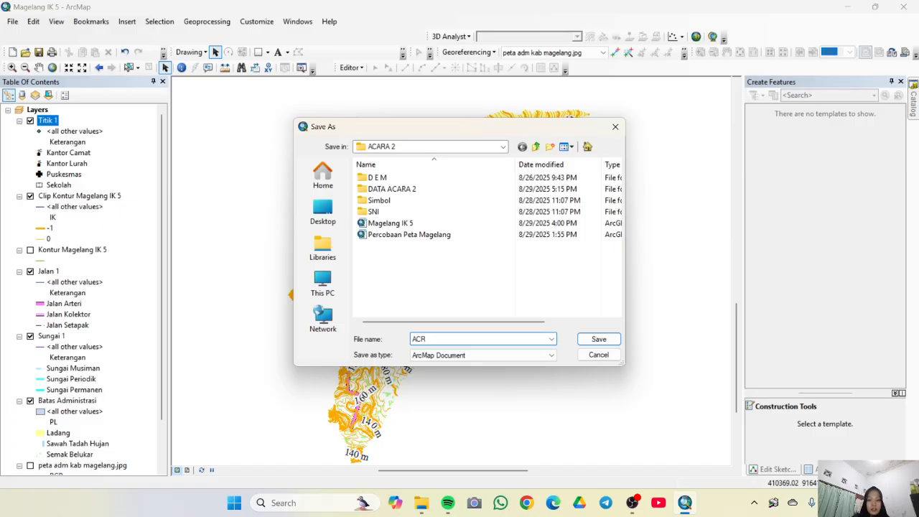
{"action": "key", "text": "BackSpace"}
{"action": "type", "text": "ARA 2_AL"}
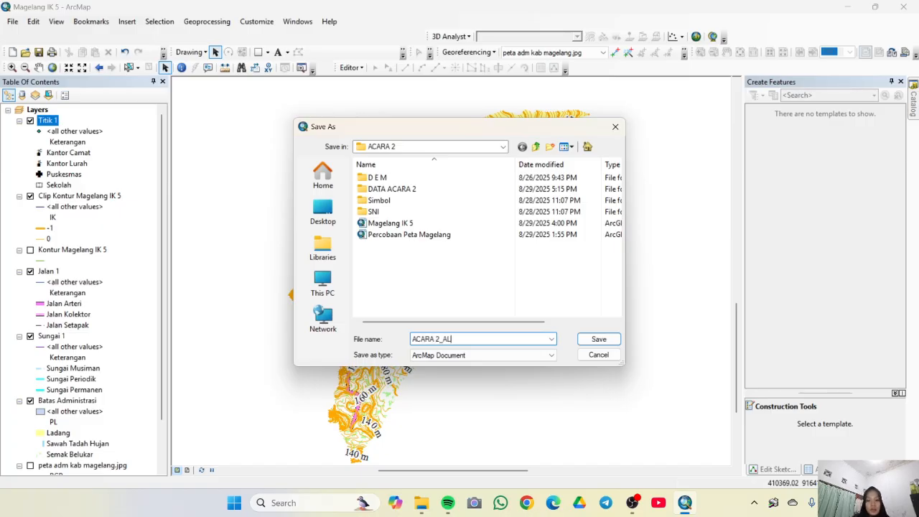
{"action": "type", "text": " FI"}
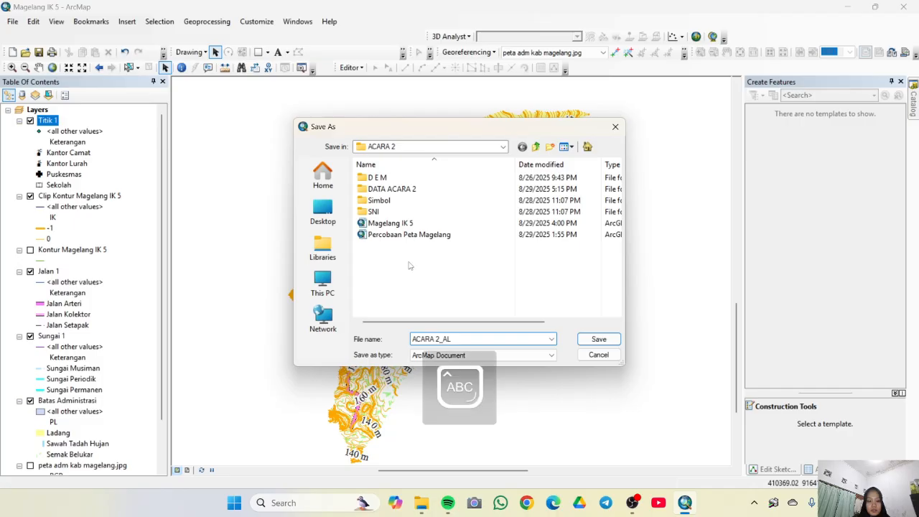
{"action": "type", "text": "TRI KHOIRUNNISA"}
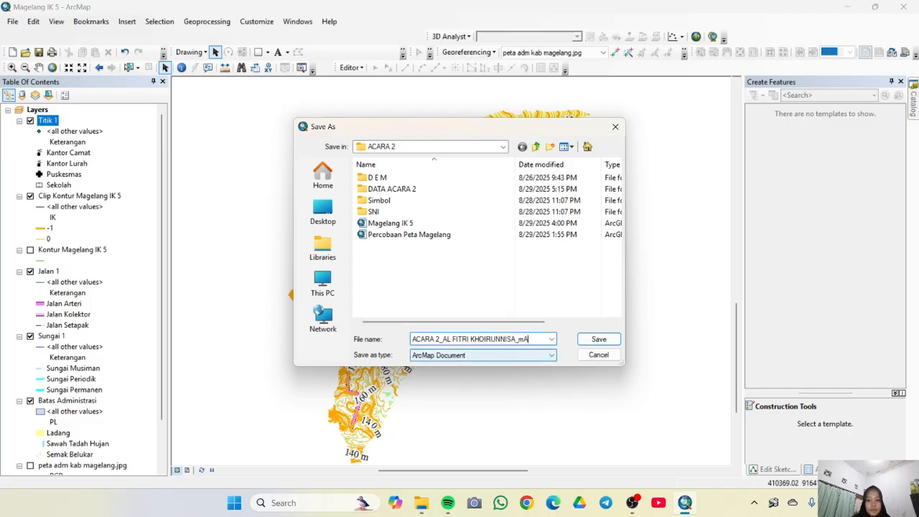
{"action": "left_click", "coordinate": [596, 340]}
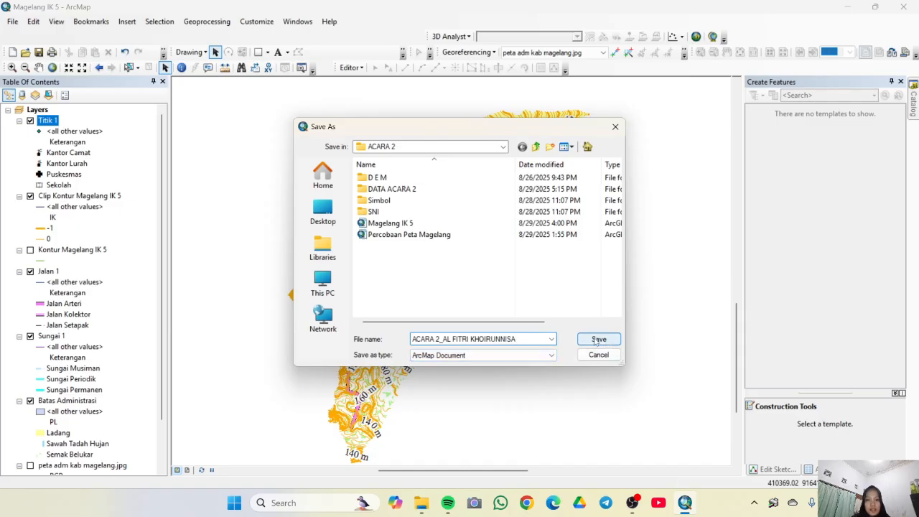